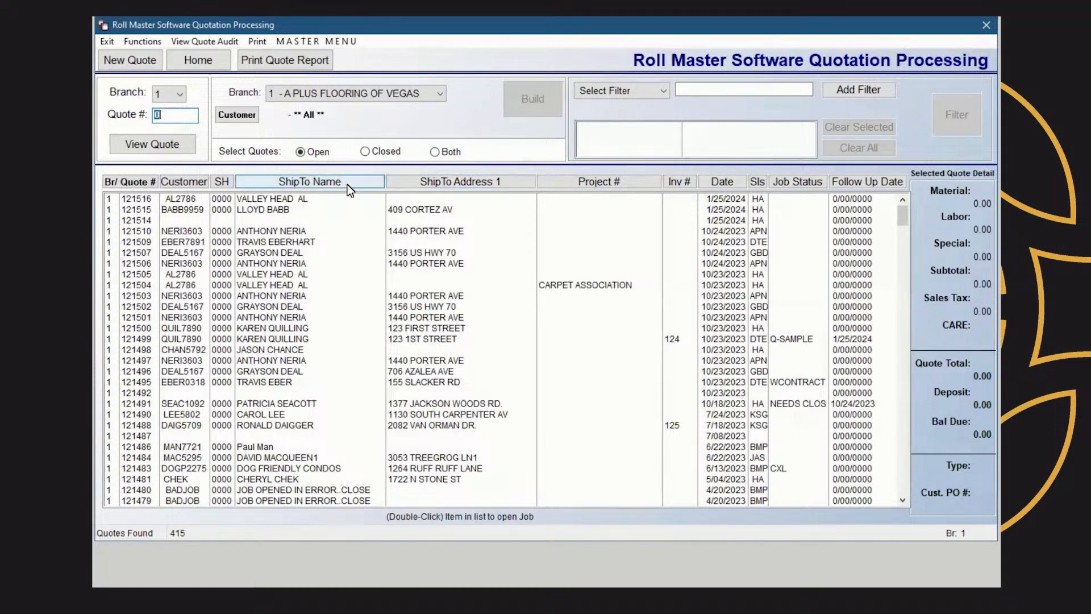
Sort the quote list by customer in reverse order and include closed quotes in the selection
left_click(179, 181)
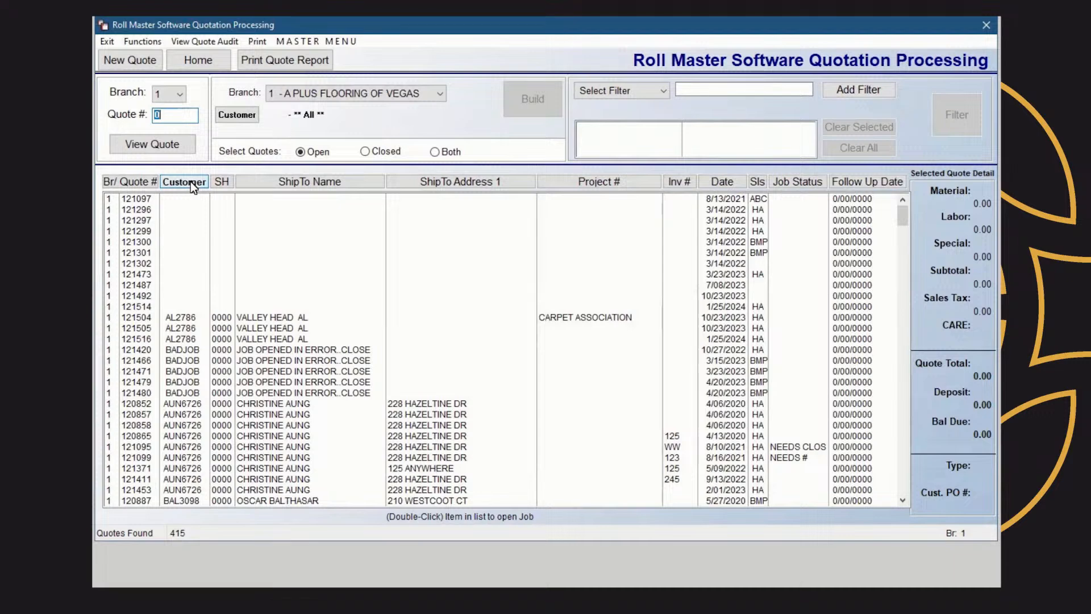
left_click(190, 182)
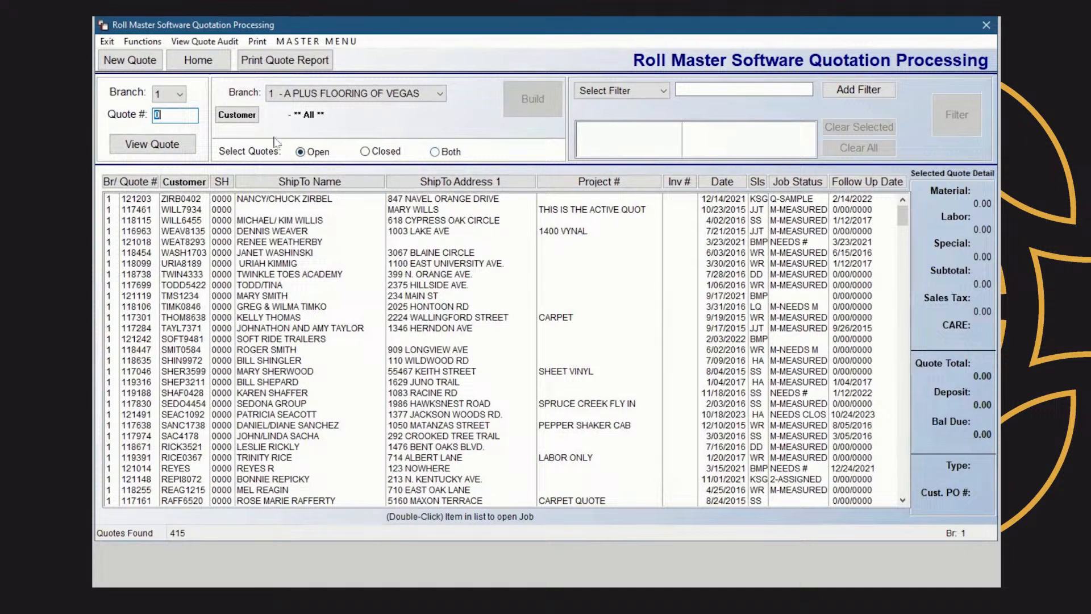
left_click(365, 151)
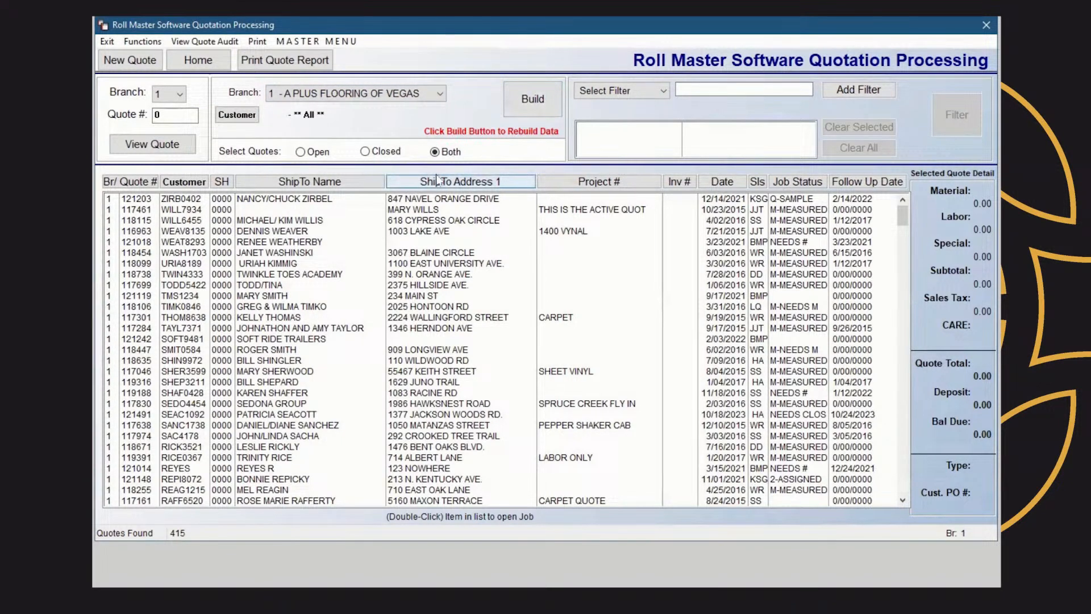
Select closed quotes only and add a Salesperson 1 = DTE filter
left_click(365, 152)
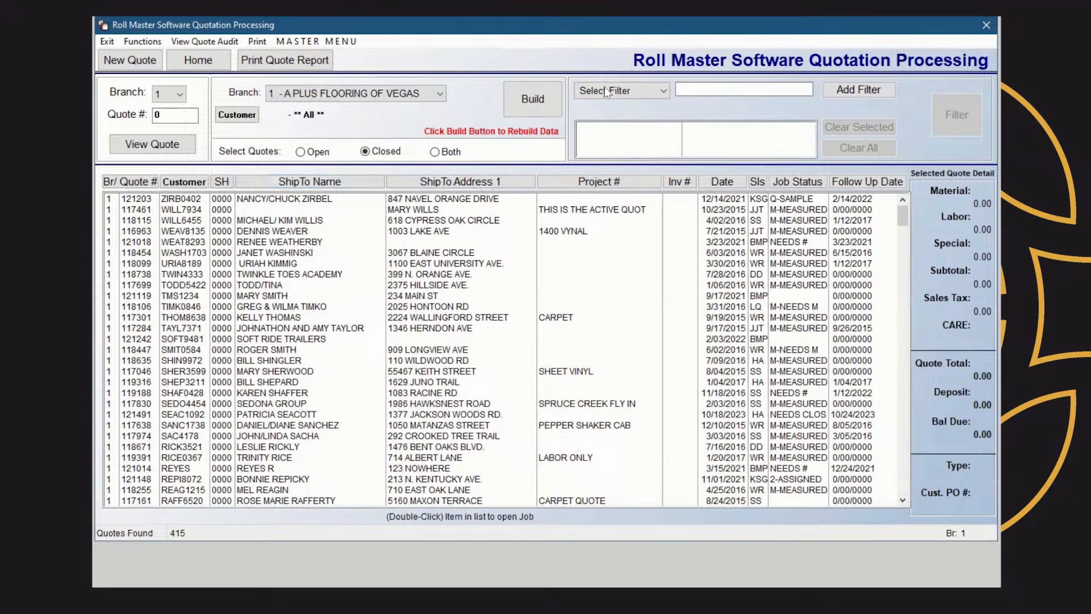
left_click(666, 93)
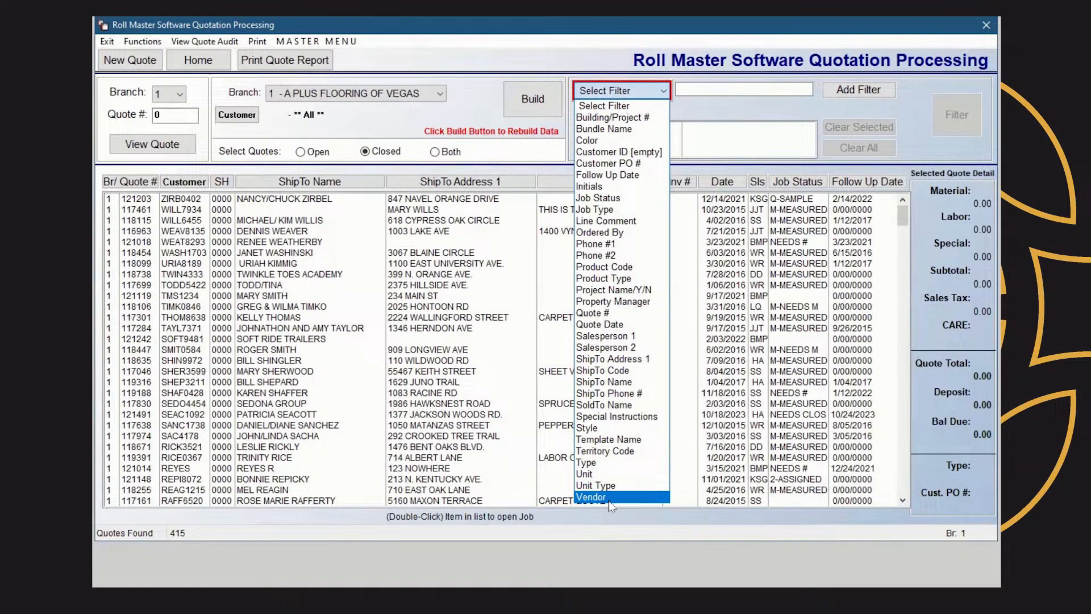
left_click(623, 339)
left_click(707, 89)
type("DTE")
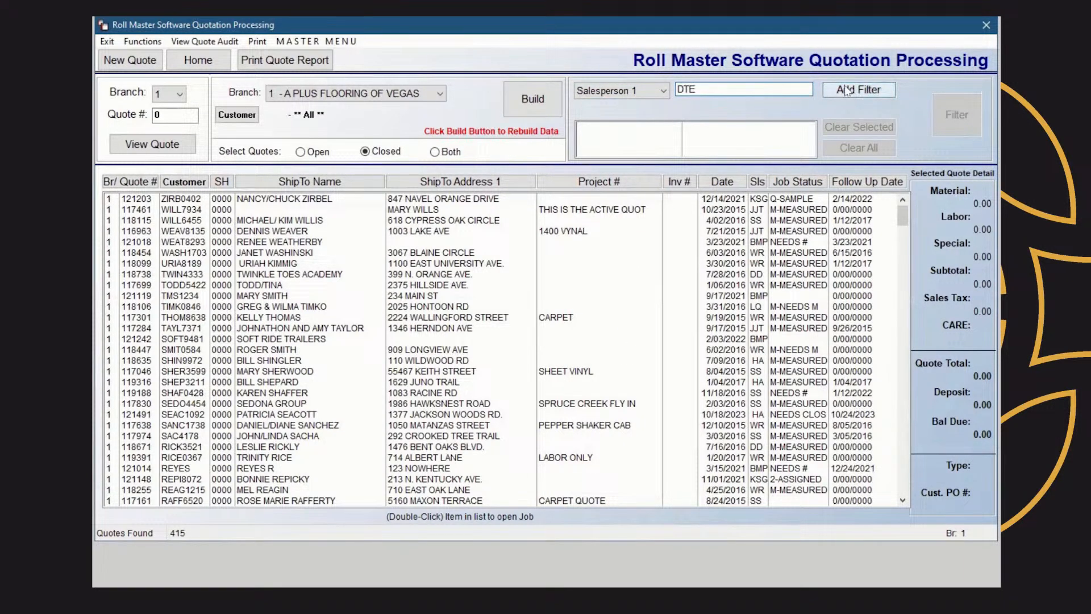
left_click(846, 91)
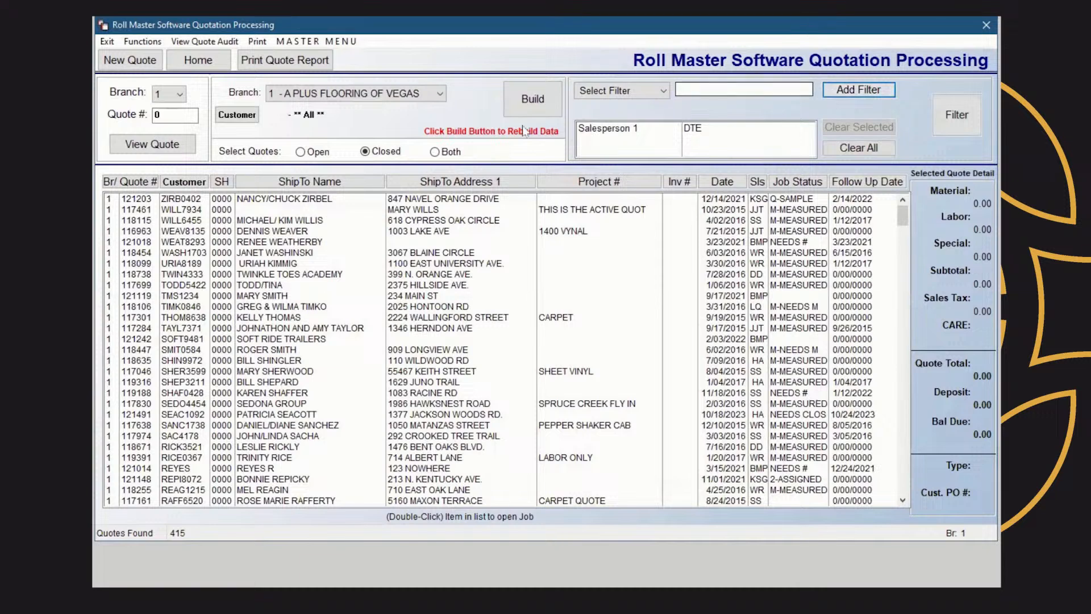
left_click(663, 92)
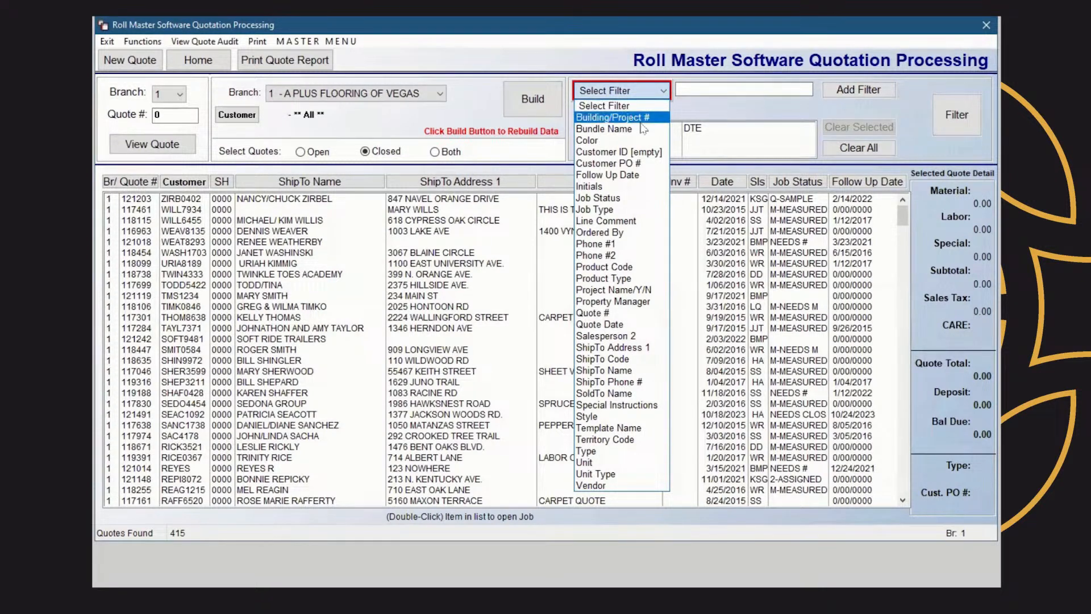
Add and apply a Job Status = SAMPLE filter, leaving quote 121499, then clear all criteria
left_click(631, 198)
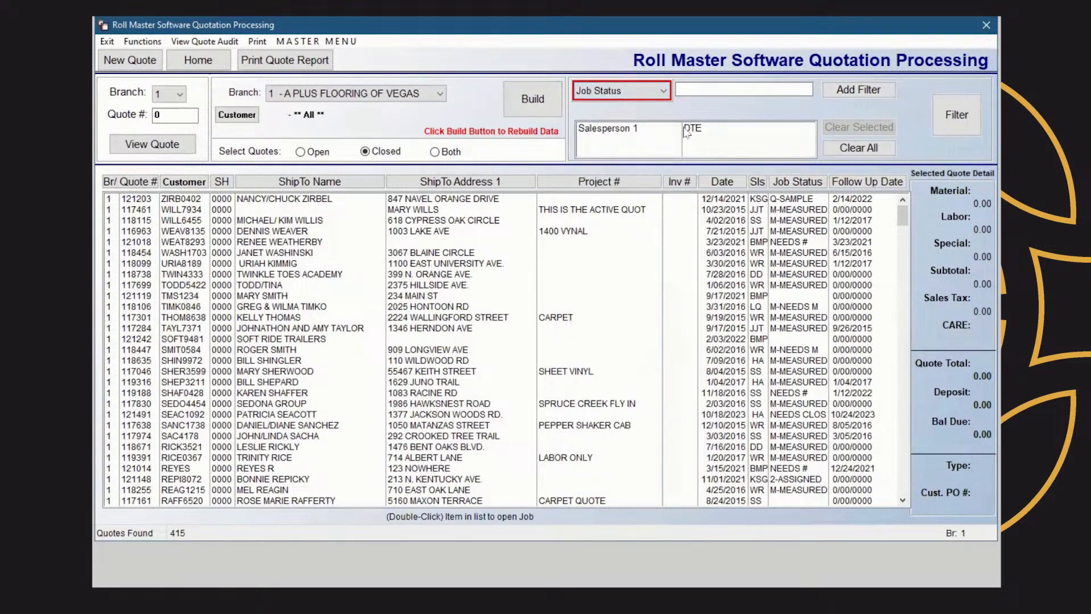
left_click(699, 89)
type("SAMPLE")
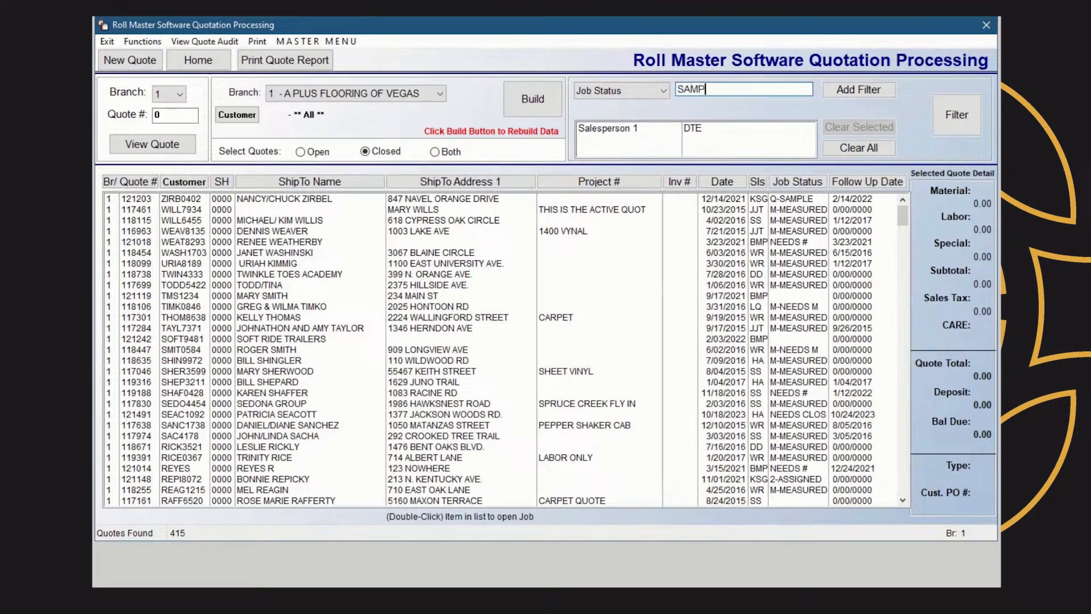
left_click(868, 91)
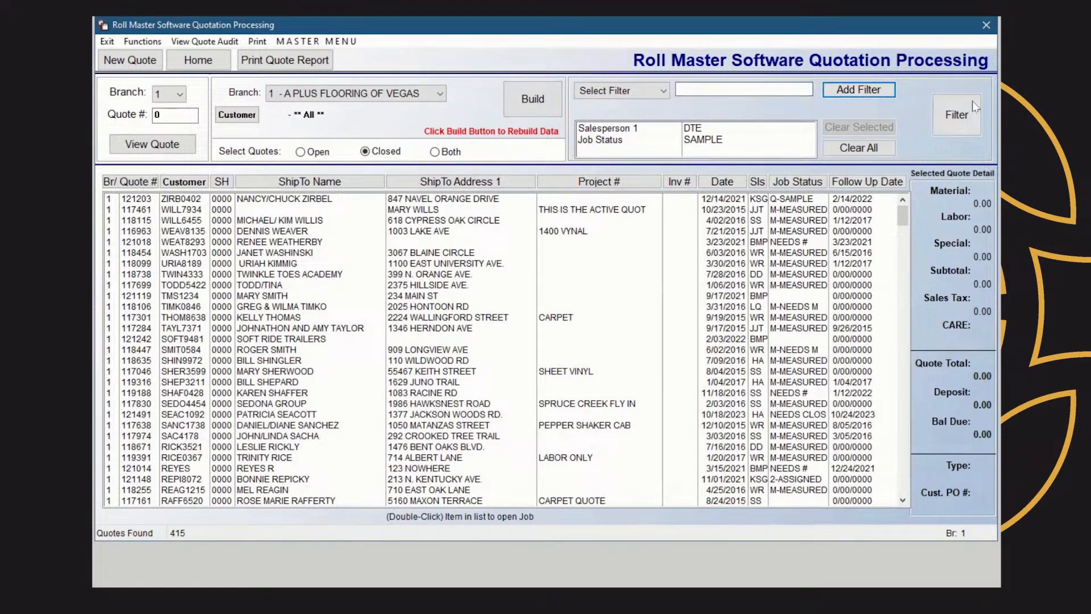
left_click(960, 116)
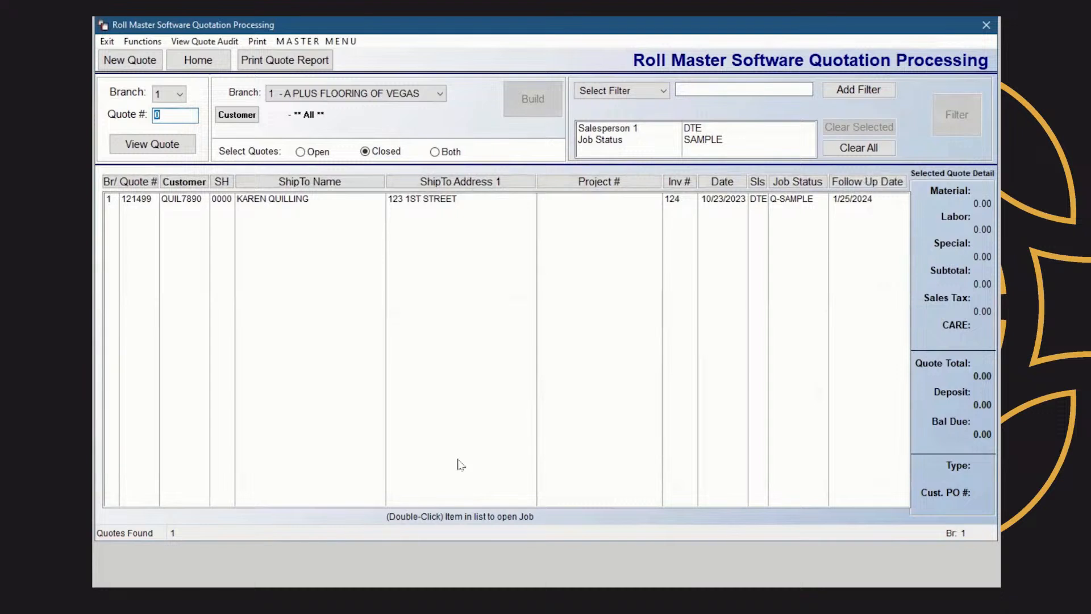
left_click(850, 145)
left_click(664, 91)
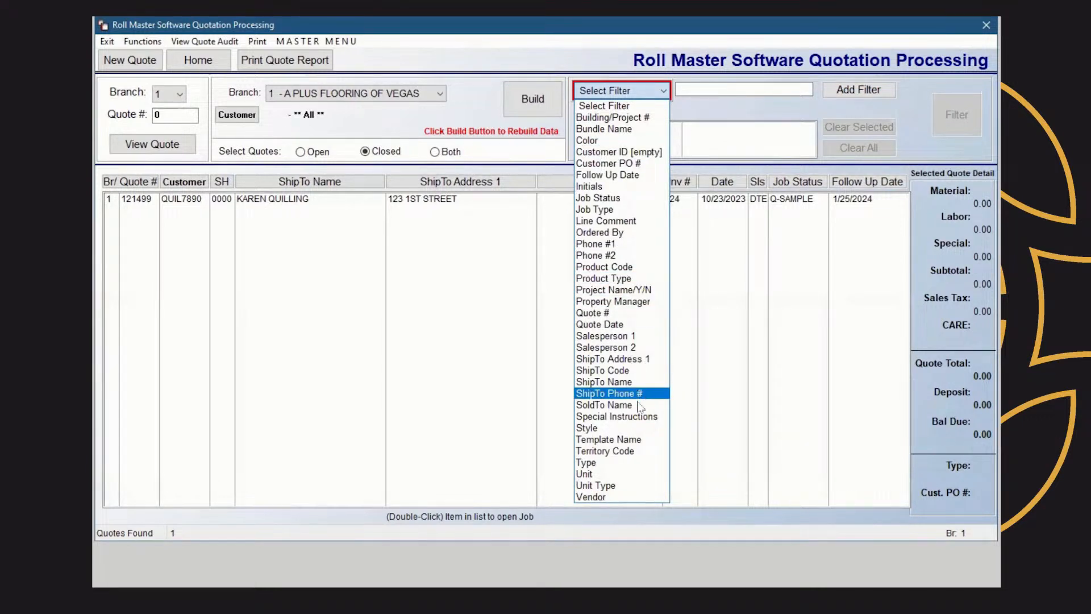
Rebuild the list with Open quotes selected to show all 415 open quotes
left_click(334, 394)
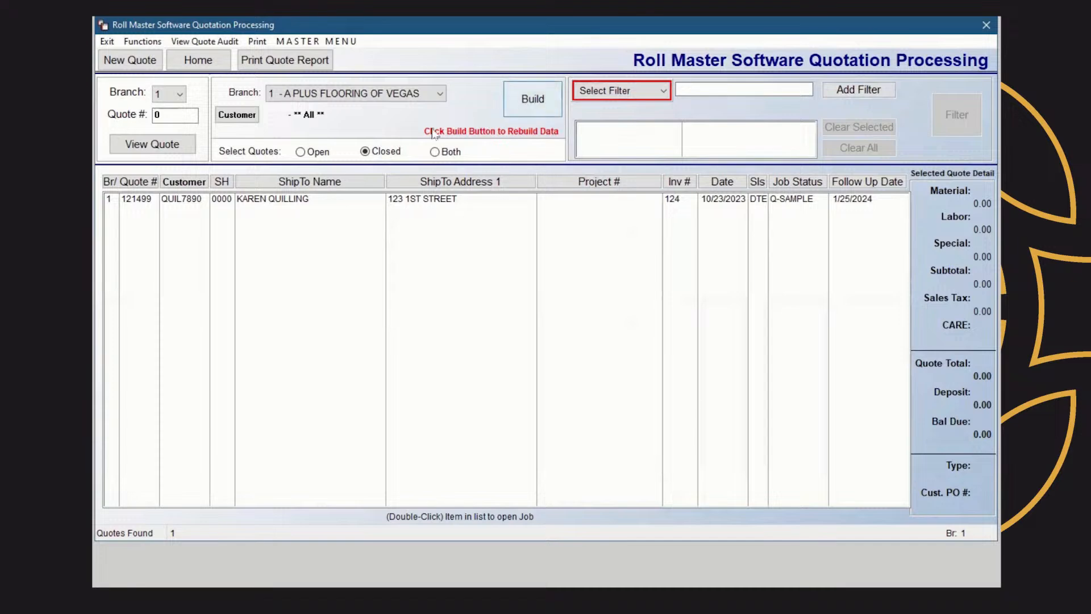
left_click(300, 152)
left_click(524, 101)
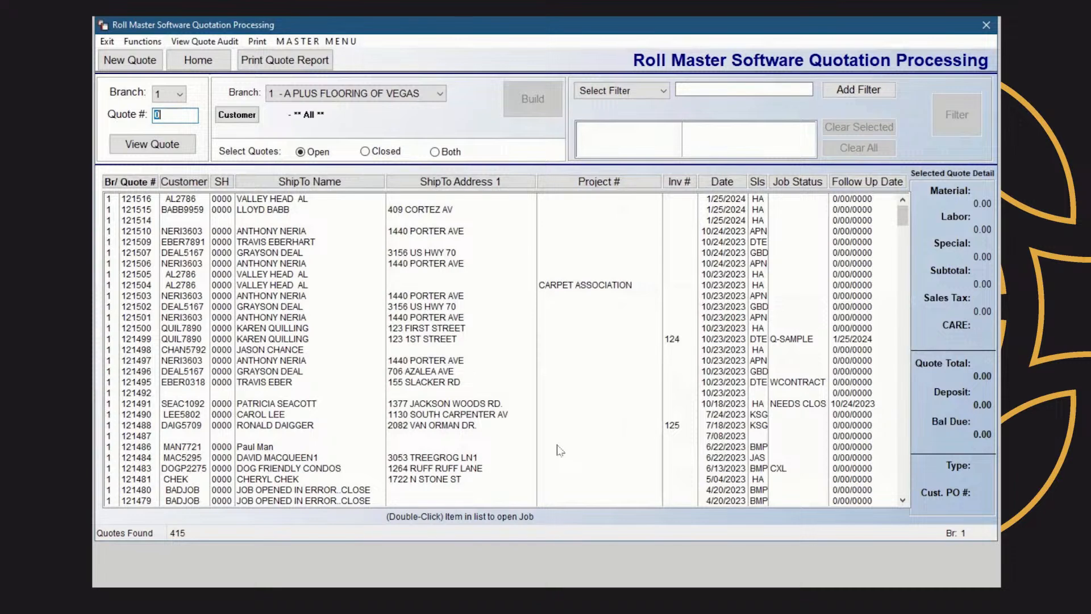
Start a new quote and switch the Customer Selection search to Customer Name
left_click(133, 61)
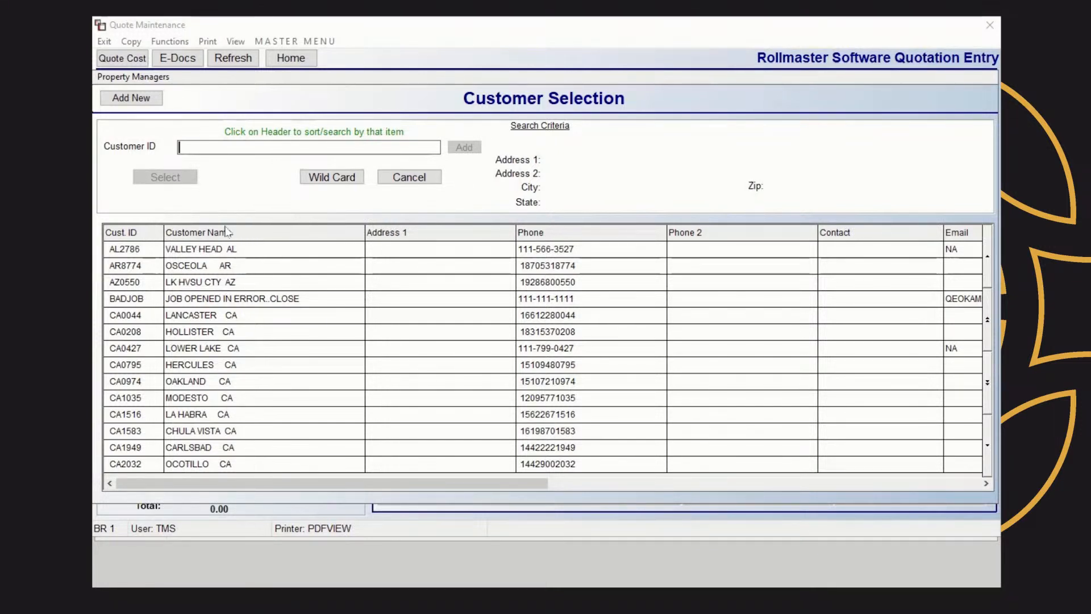
left_click(225, 236)
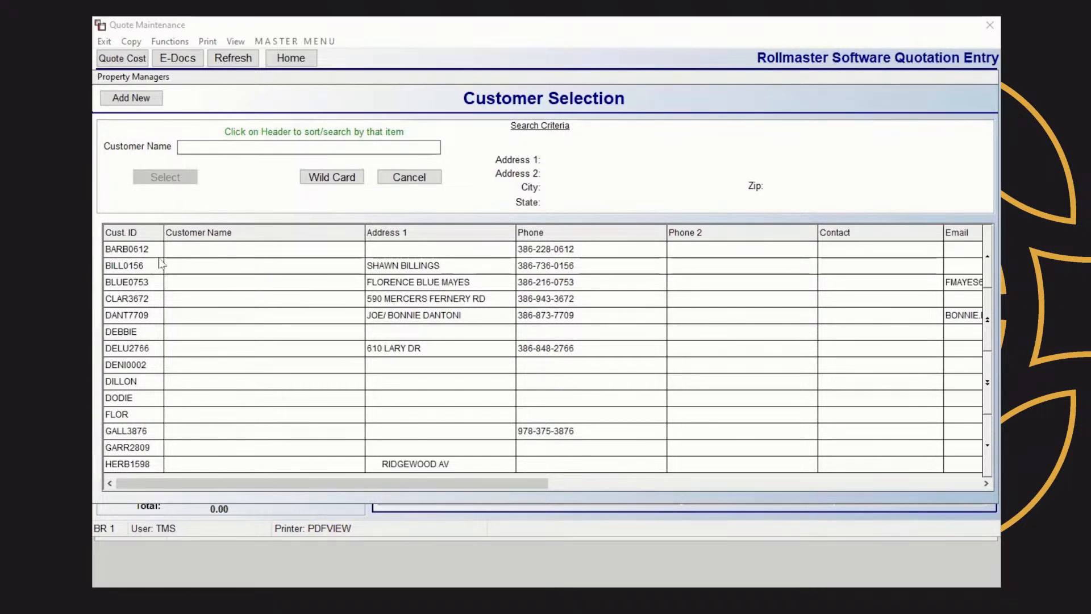
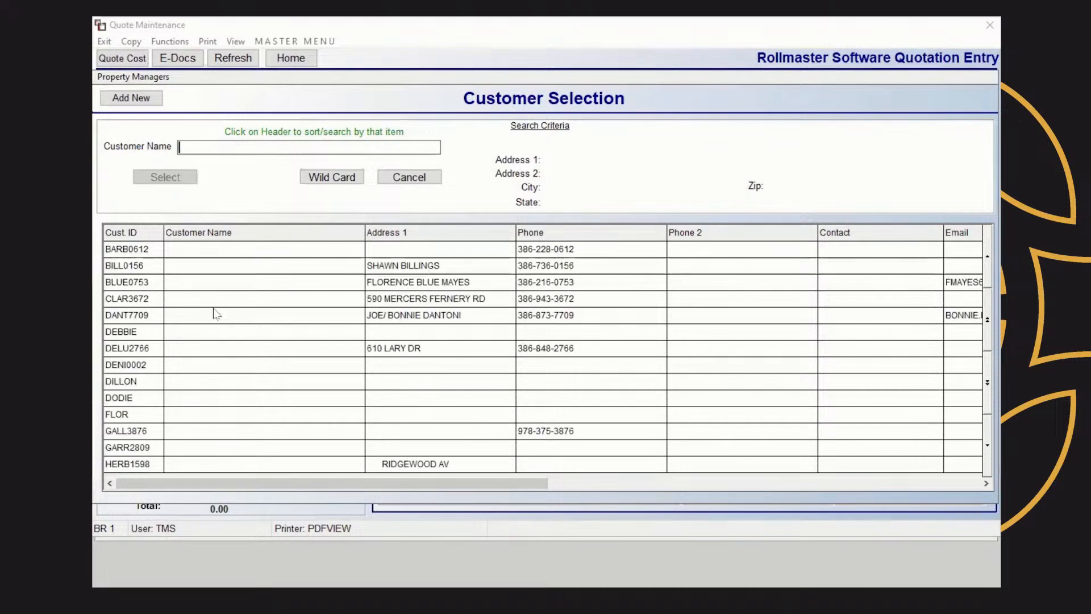
Run a wildcard search on a customer surname and pick a match from the results
type("BRYAN")
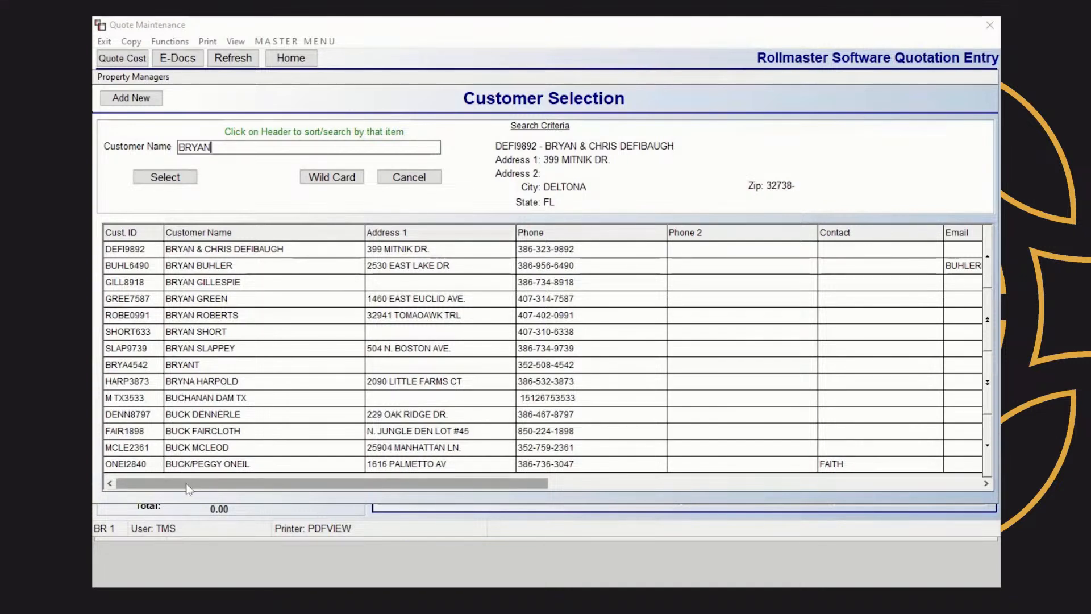
left_click(336, 177)
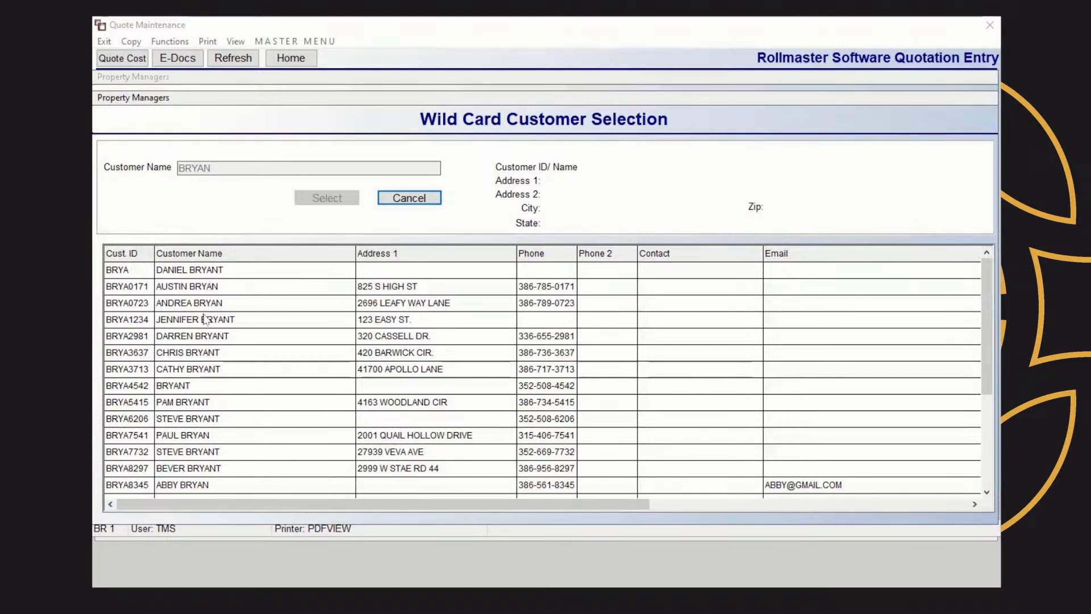
left_click(190, 485)
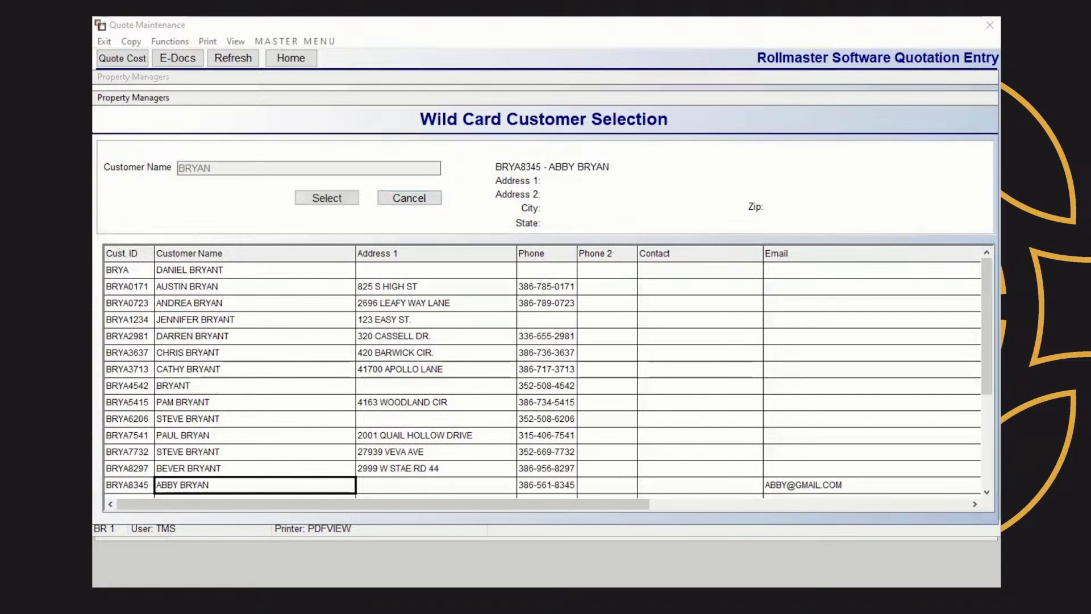
left_click(326, 198)
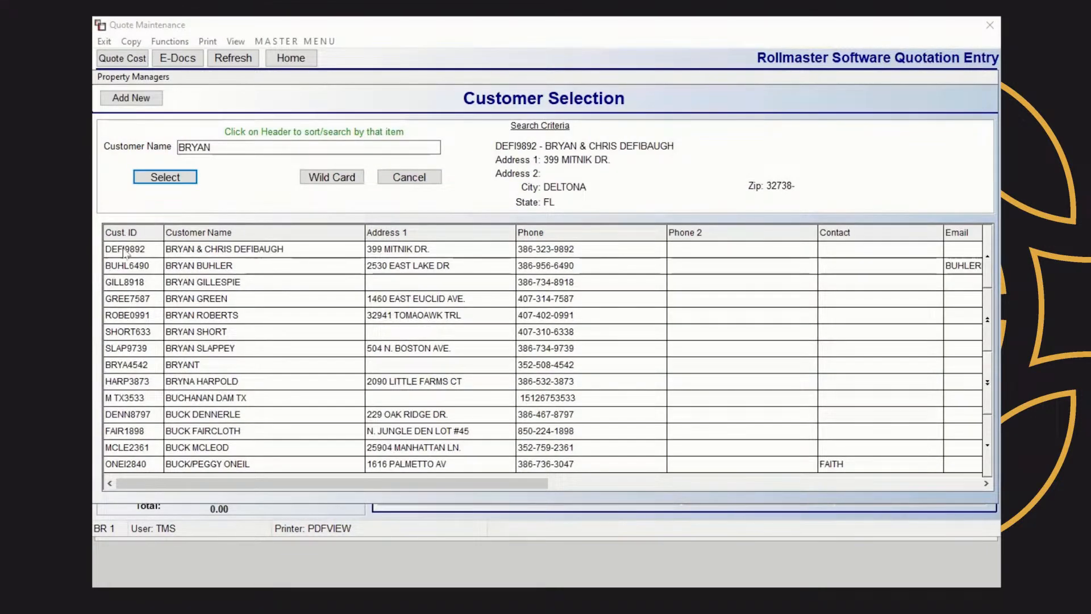
Try sorting by Customer Name and Address 1, then return to searching by Cust. ID
left_click(154, 233)
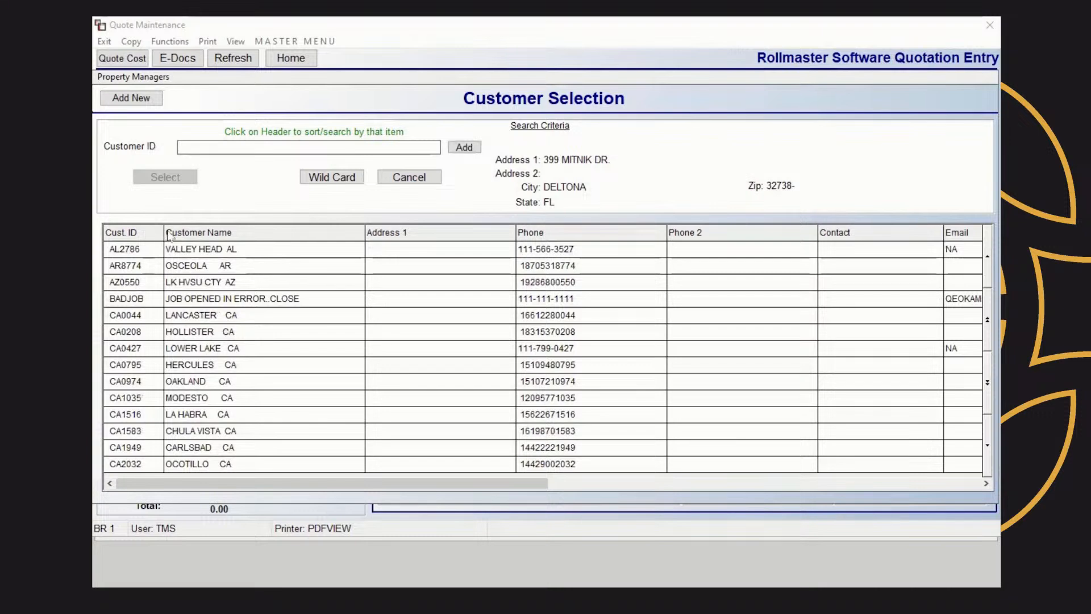
left_click(205, 234)
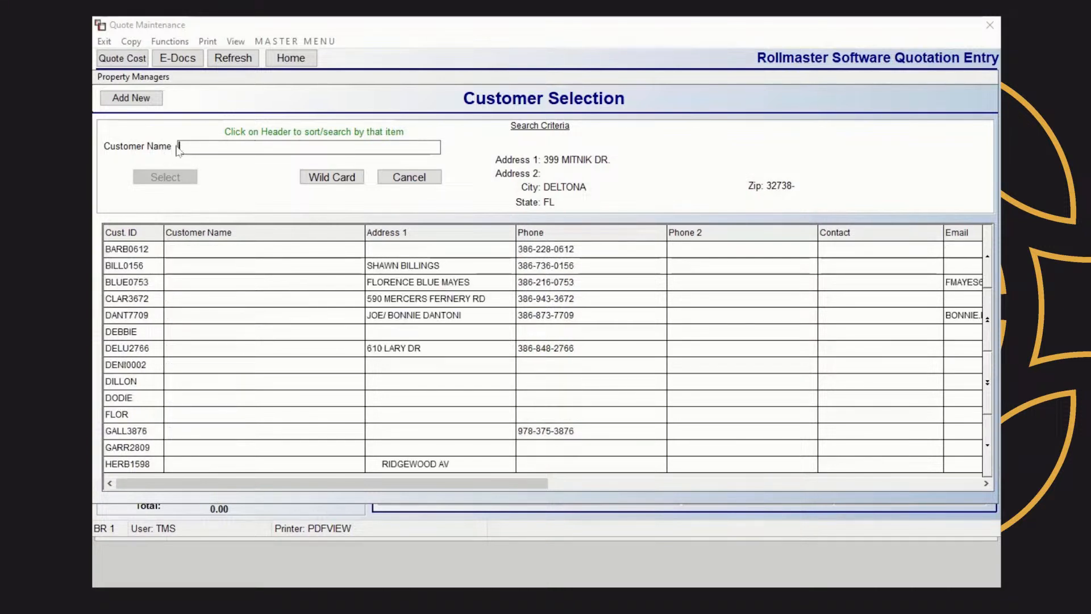
left_click(407, 234)
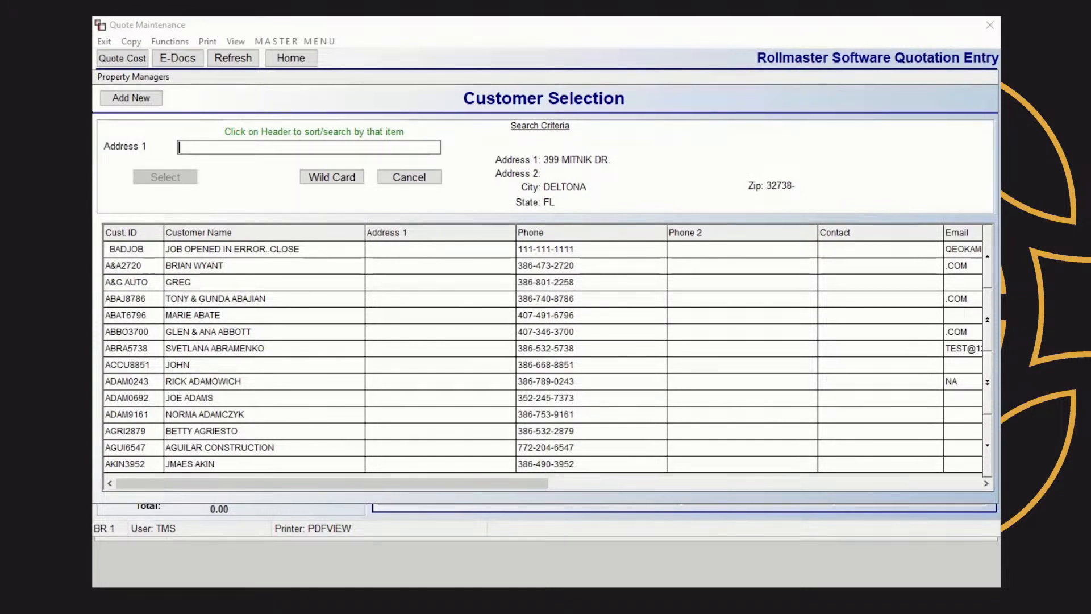
left_click(137, 235)
left_click(182, 146)
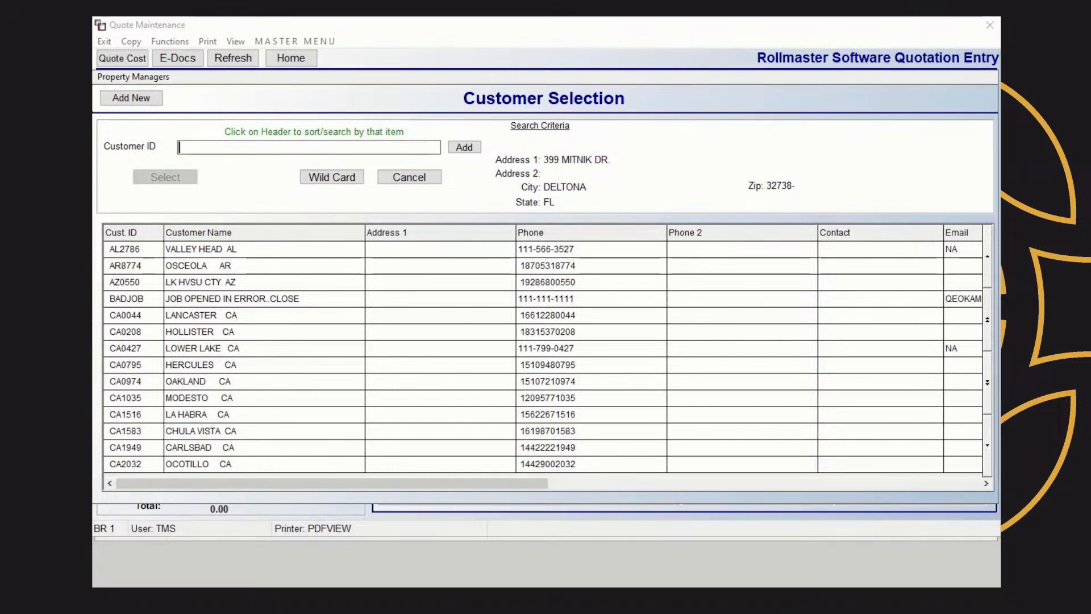
Start adding a new customer and enter their first name, last name and phone number
left_click(131, 98)
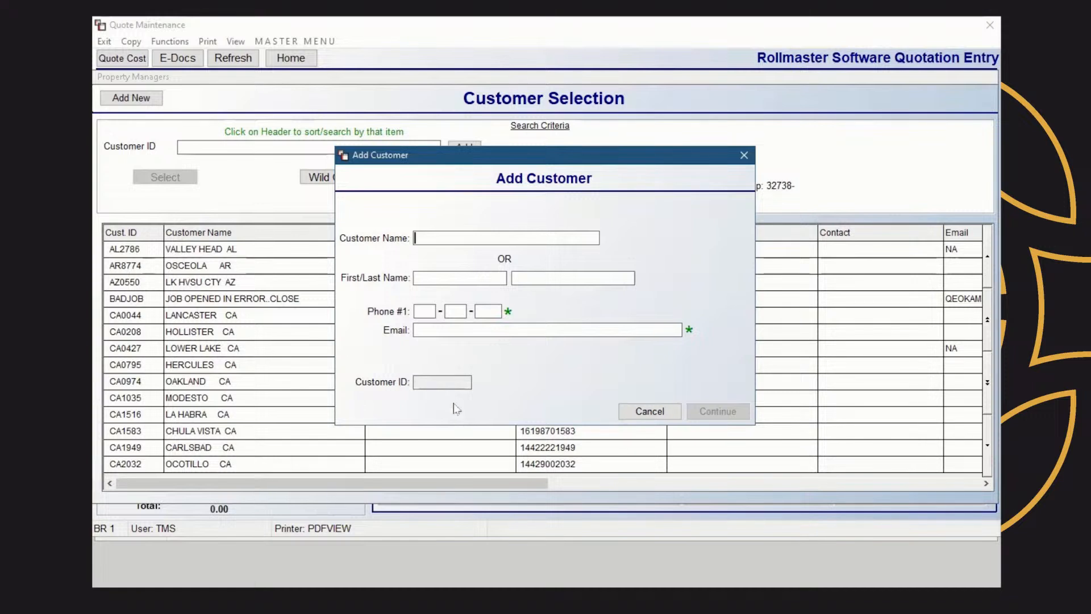
left_click(456, 276)
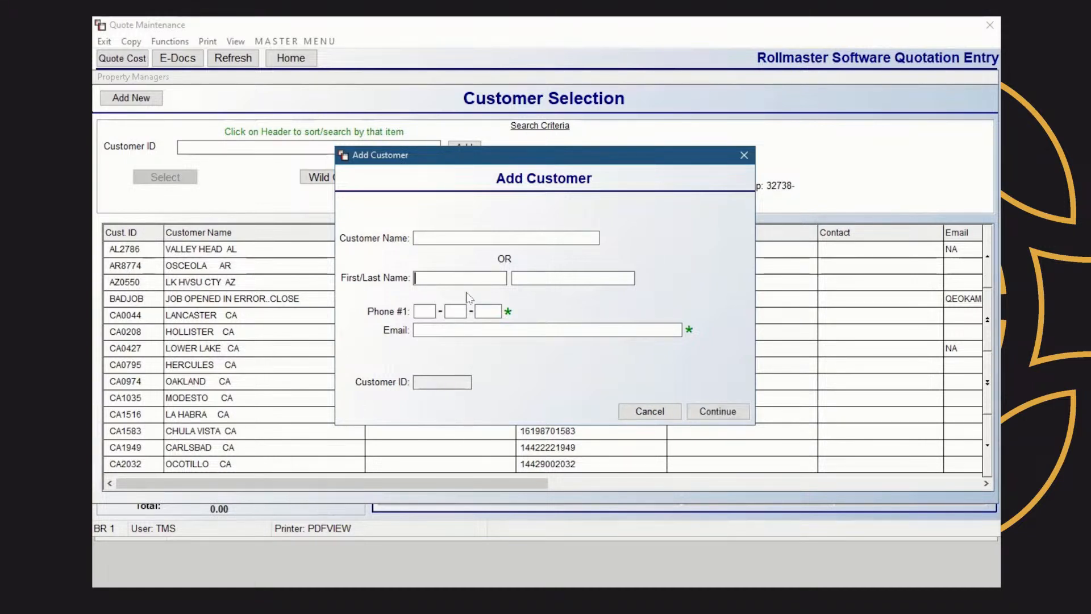
key("Tab")
key("Tab")
type("555")
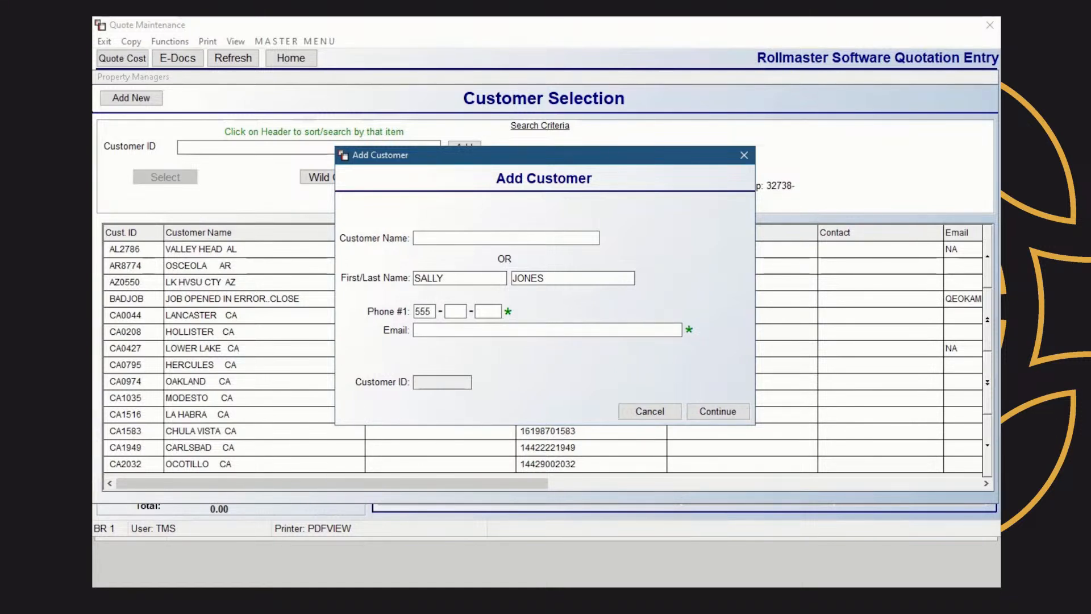
type("-123-4567")
Enter the customer's e-mail address, submit the details, and confirm adding the new customer
key("Tab")
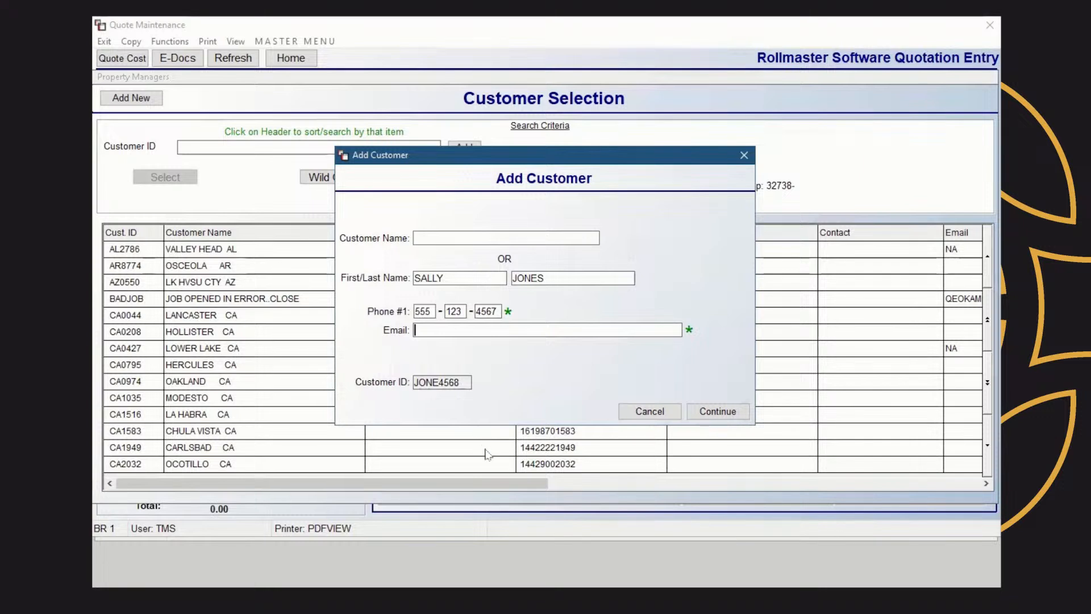
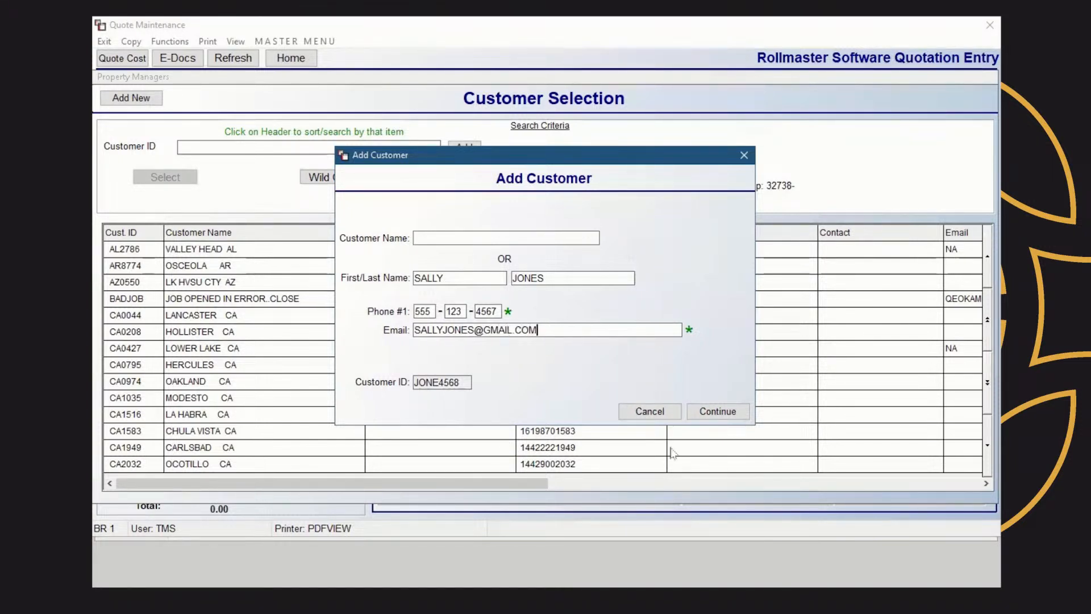
left_click(731, 413)
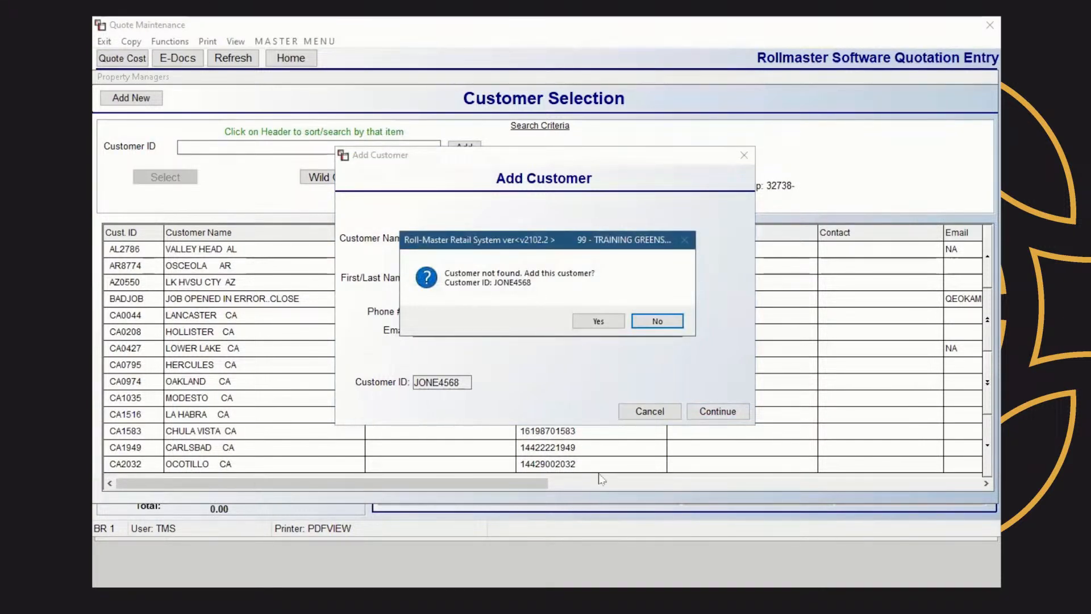
left_click(598, 321)
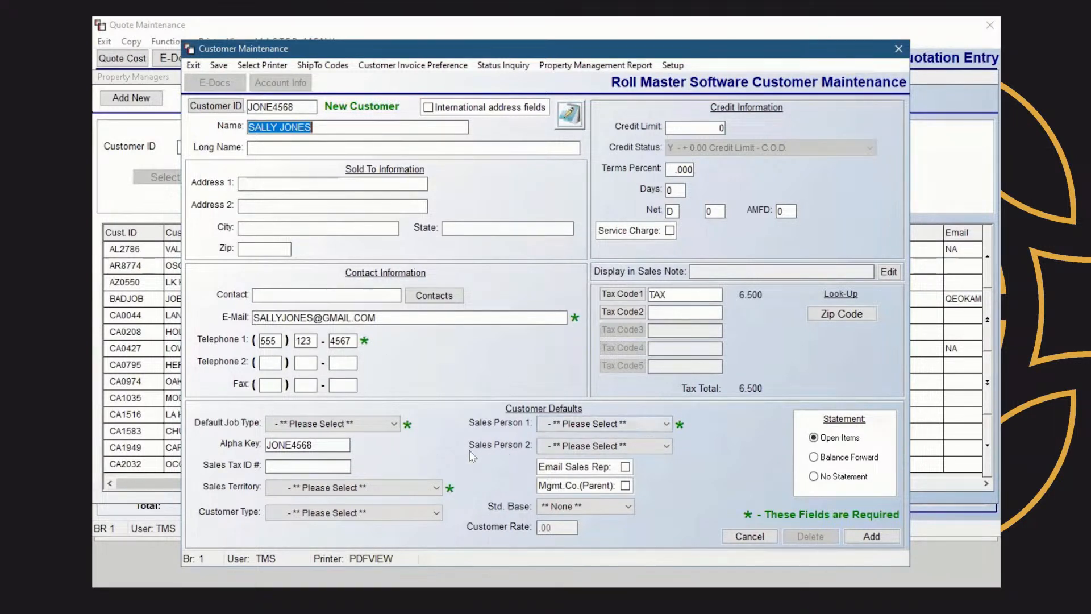
Fill in the long name and the customer's street address, city, state and ZIP code
key("Tab")
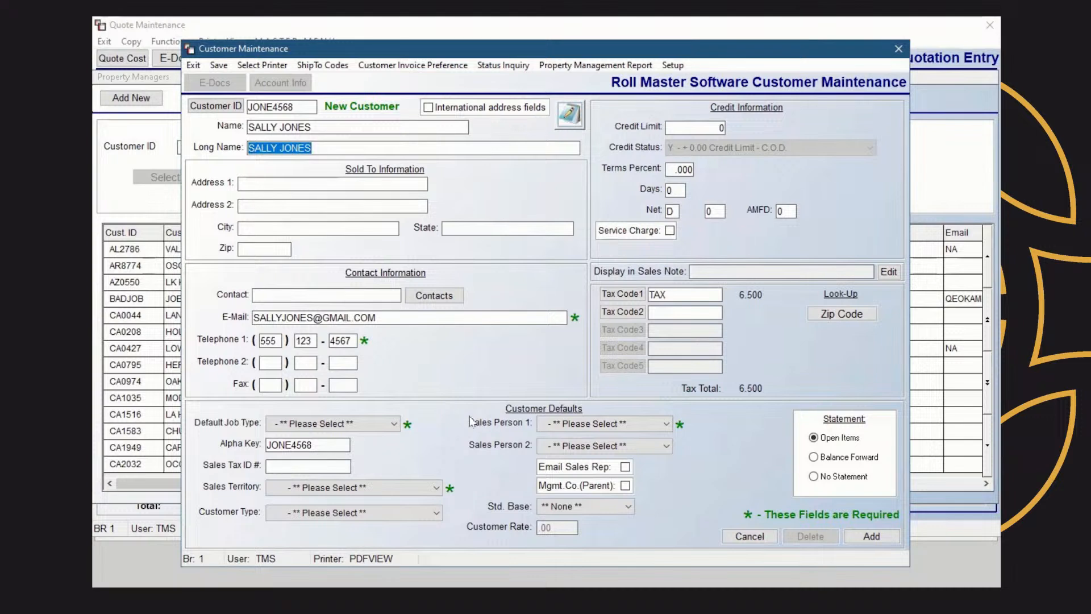
key("Tab")
type("555 MAIN ST")
key("Tab")
type("AUSTIN")
key("Tab")
type("TX")
key("Tab")
type("78781-")
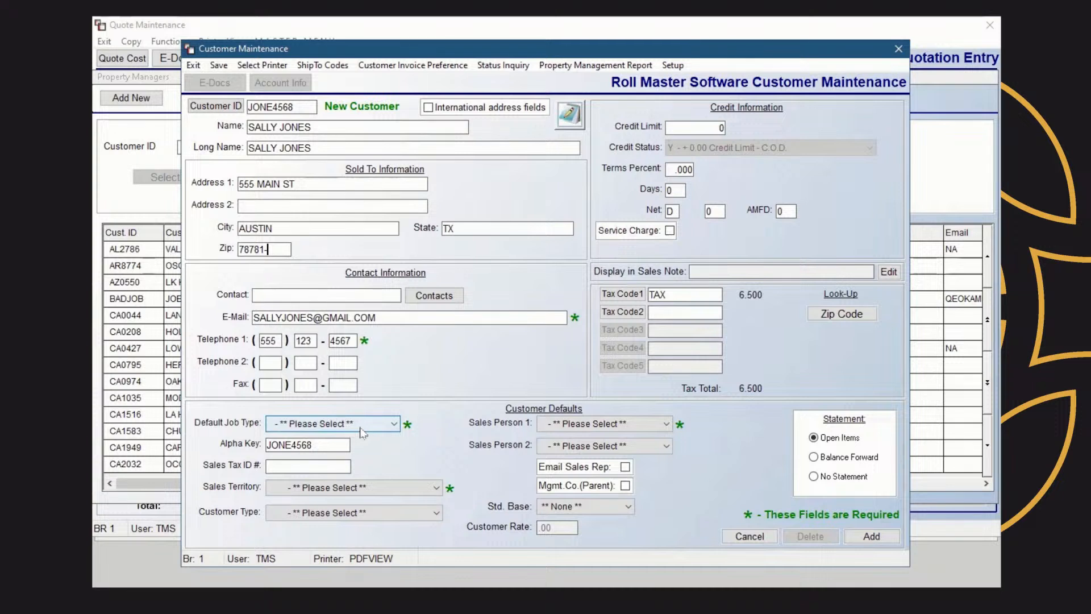
Set Default Job Type R1 - RESIDENTIAL and Sales Territory DB - DRIVE BY, leaving Customer Type unchanged
left_click(393, 423)
left_click_drag(394, 454, 393, 465)
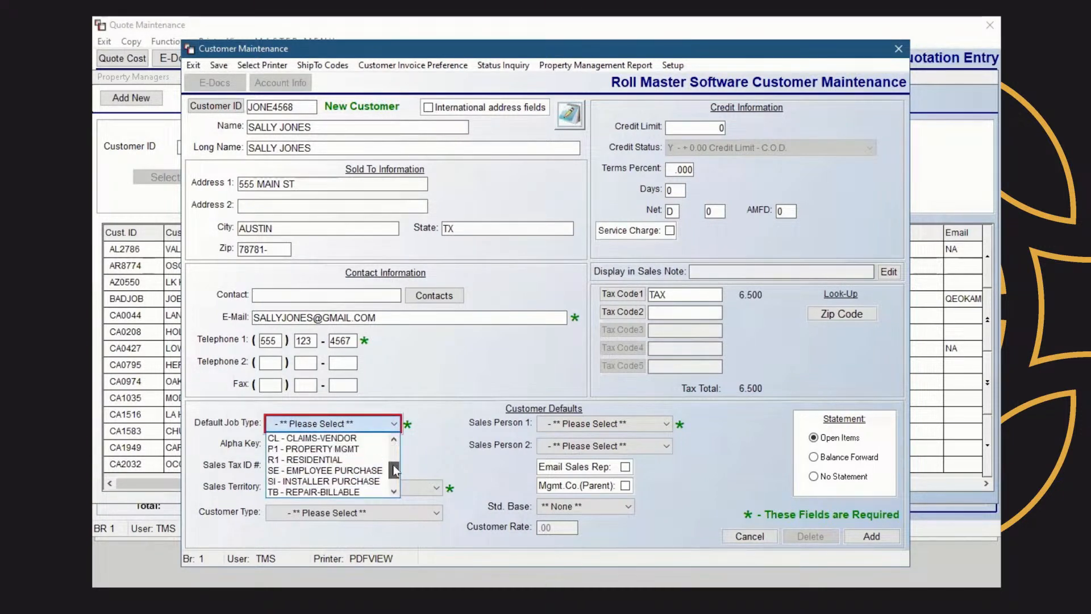
left_click(332, 459)
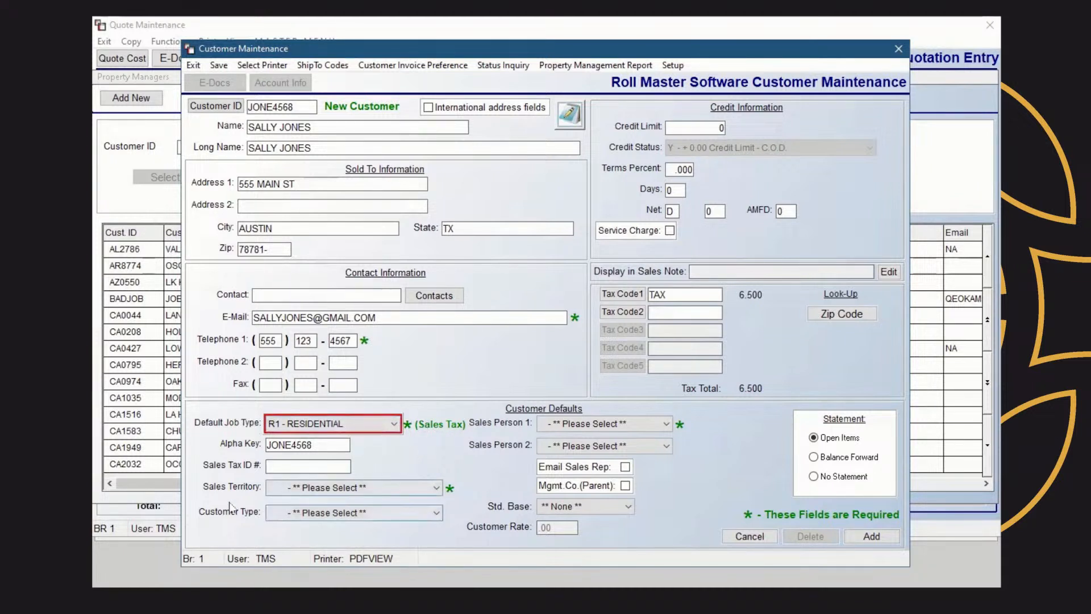
left_click(436, 488)
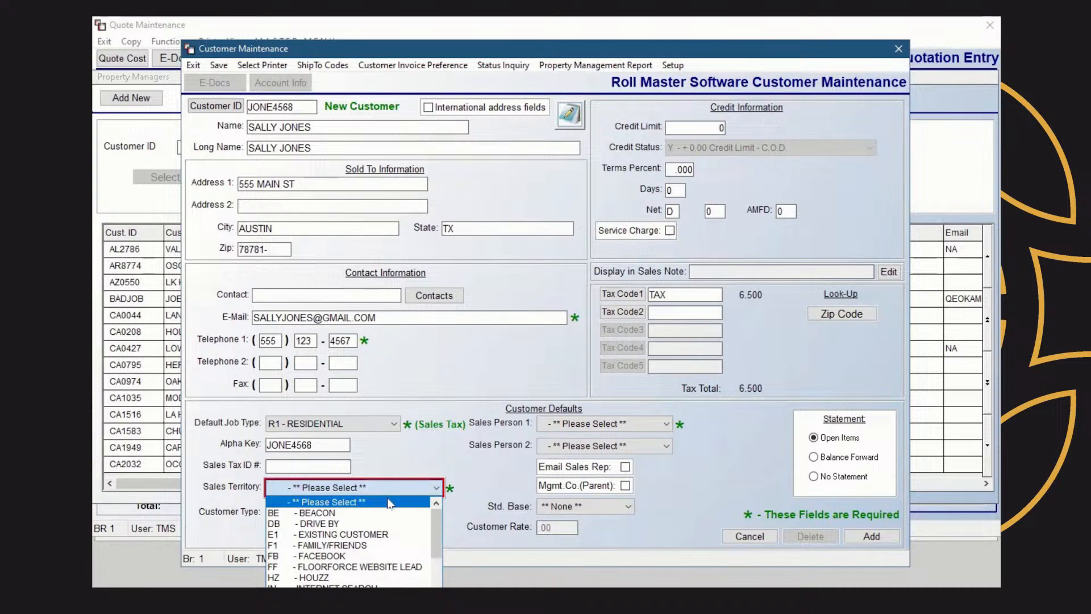
left_click(342, 526)
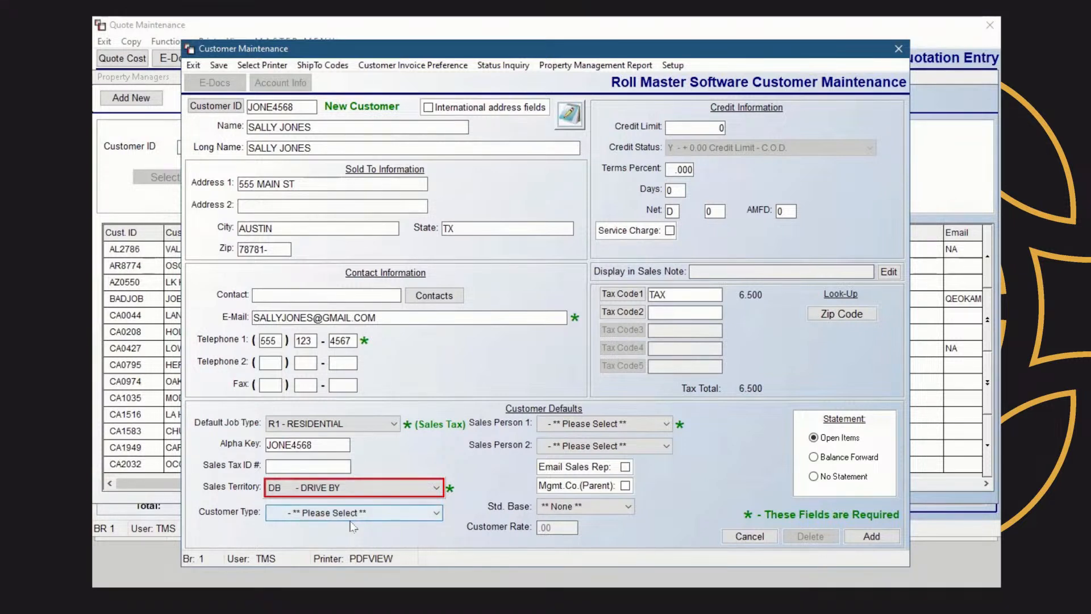
left_click(416, 513)
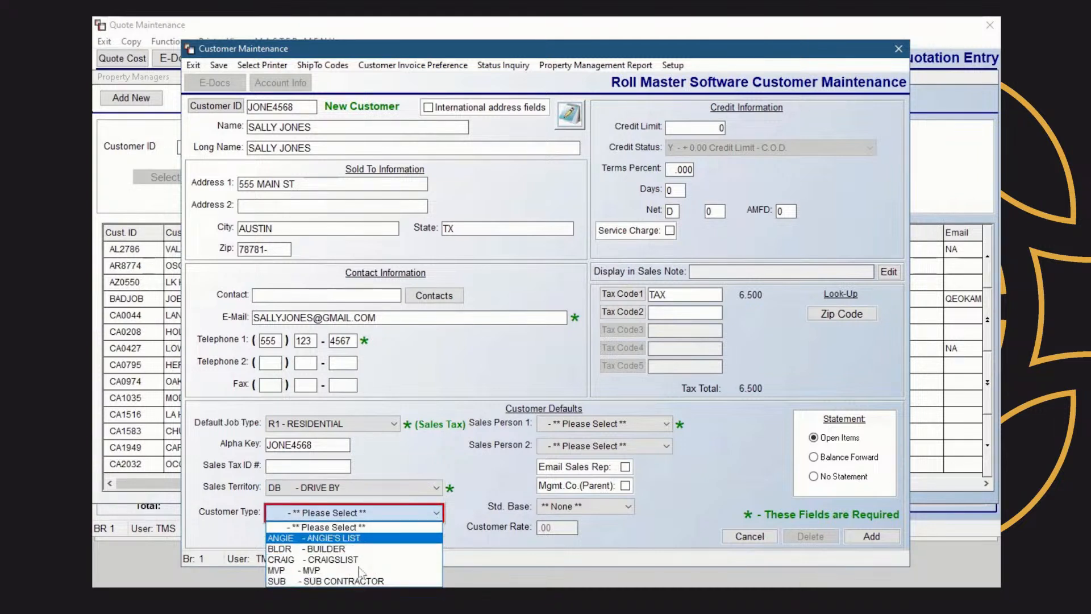
left_click(489, 471)
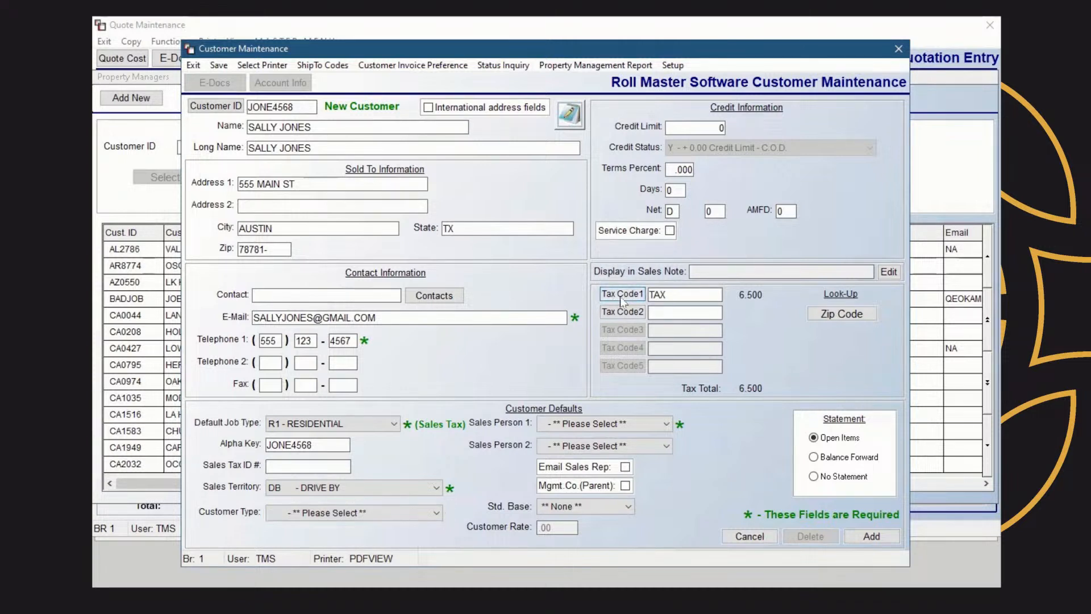
left_click(622, 294)
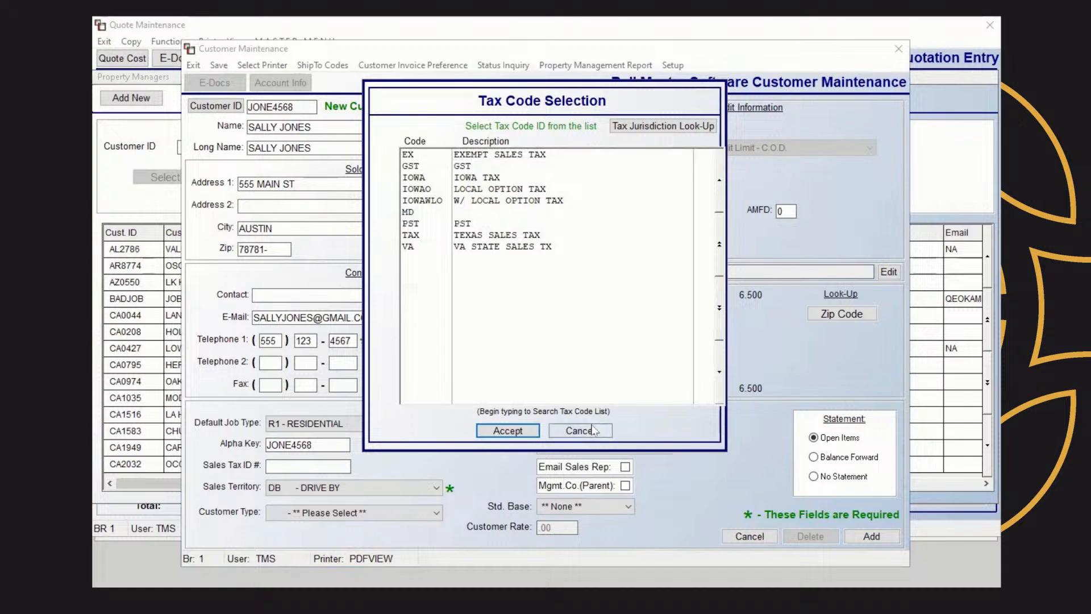
left_click(597, 432)
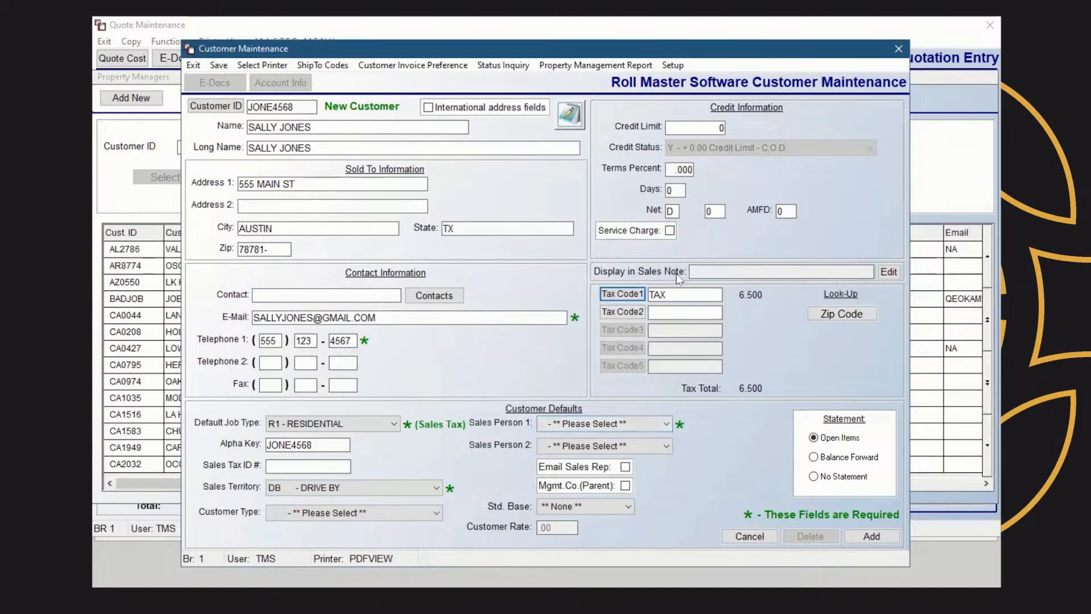
left_click(888, 271)
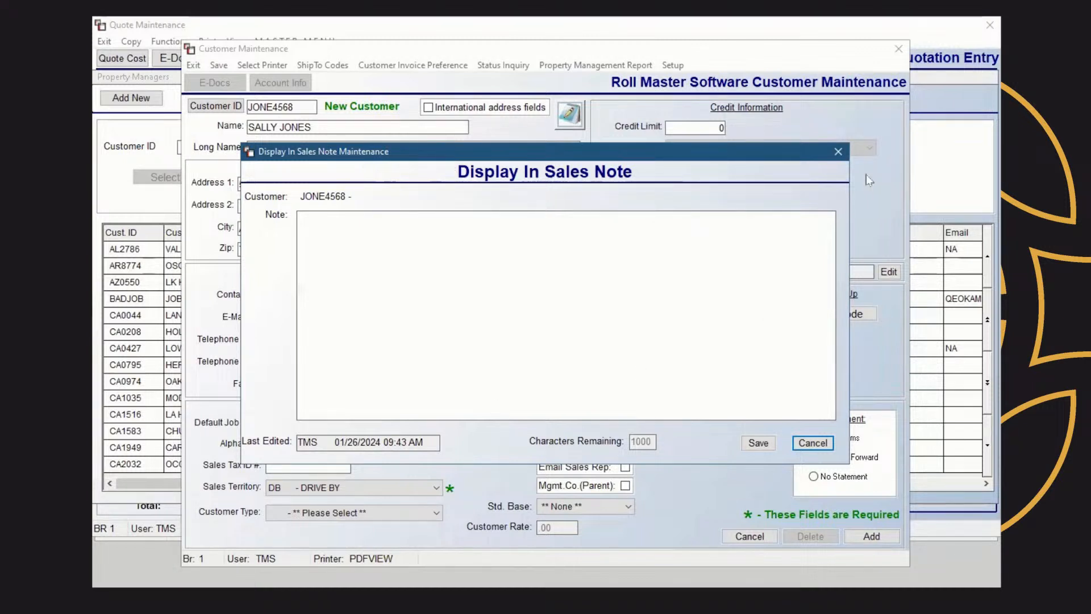
left_click(837, 152)
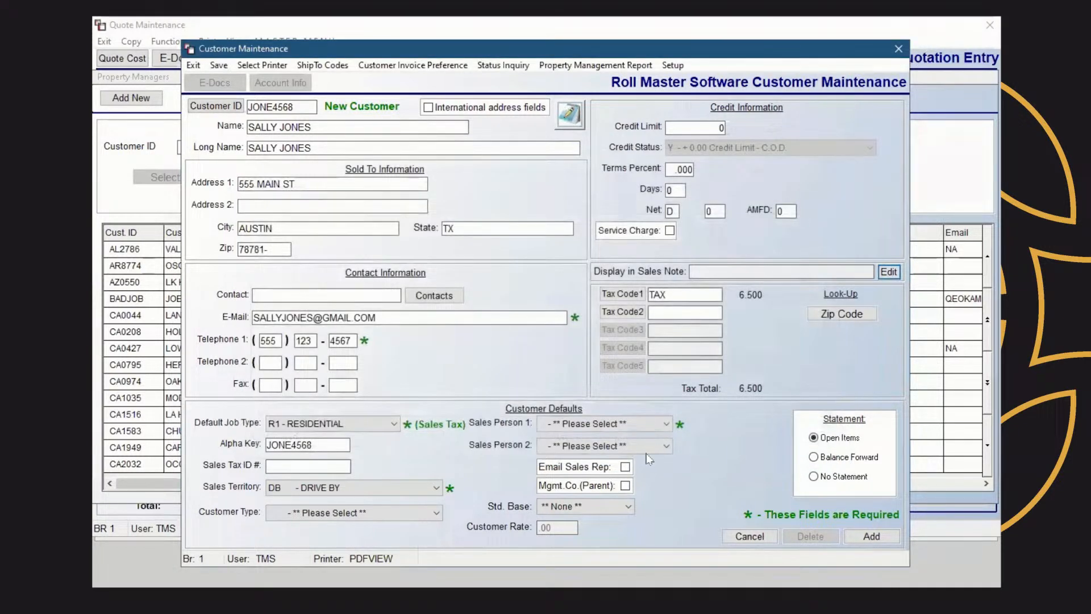
Make HA - HOUSE ACCOUNT Sales Person 1, turn on Email Sales Rep, and acknowledge the Saved message
left_click(665, 427)
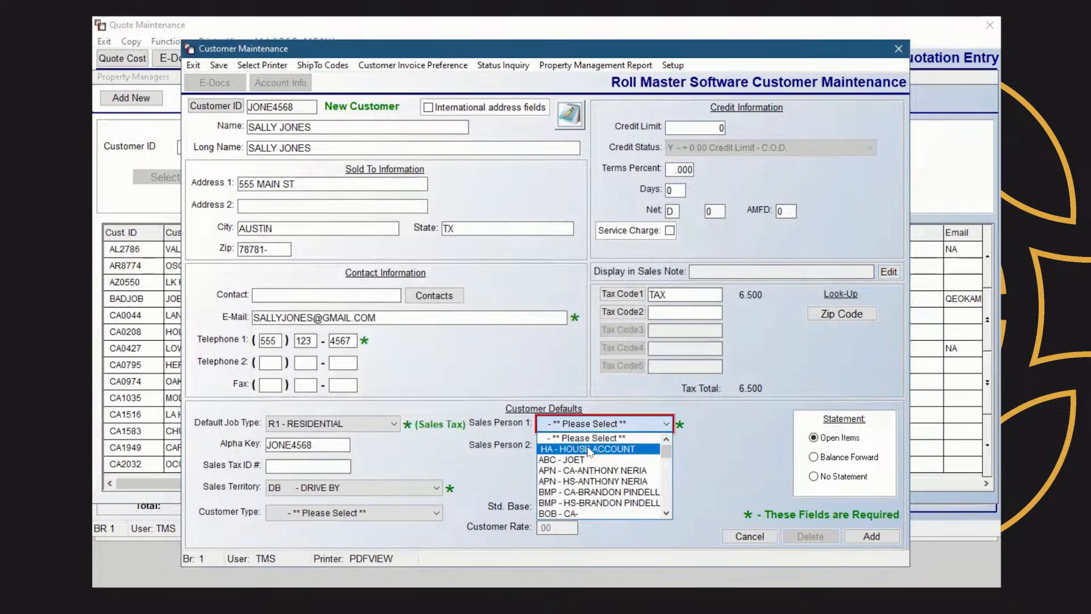
left_click(590, 450)
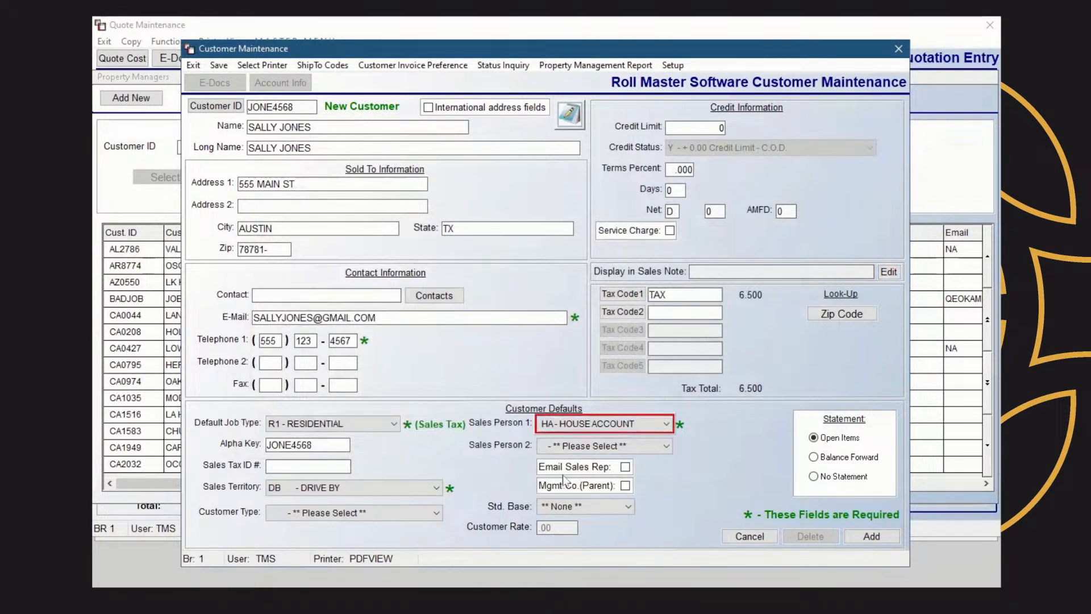
left_click(625, 467)
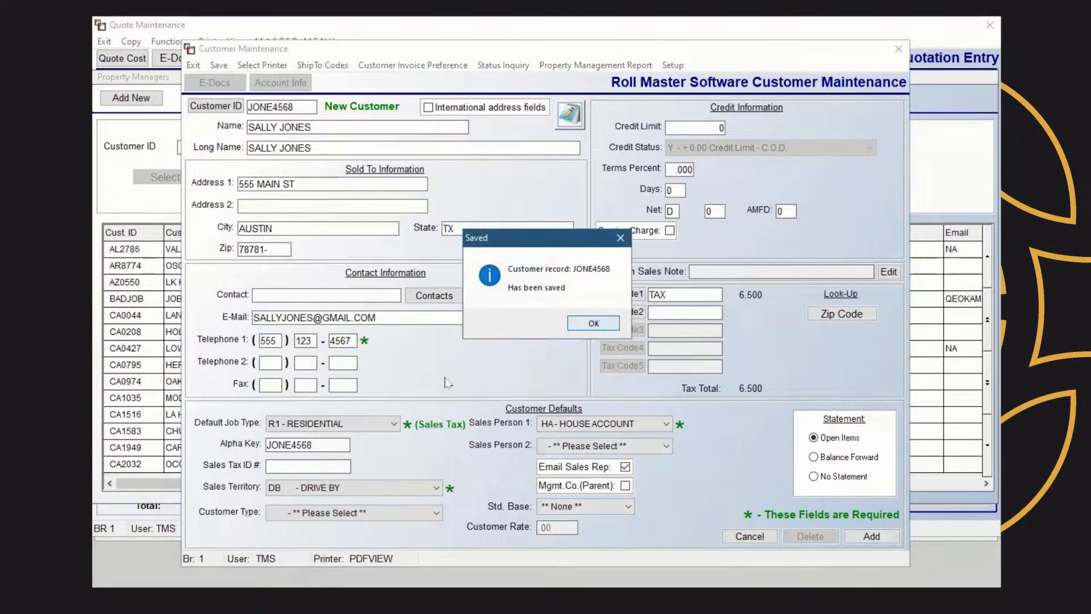
left_click(593, 323)
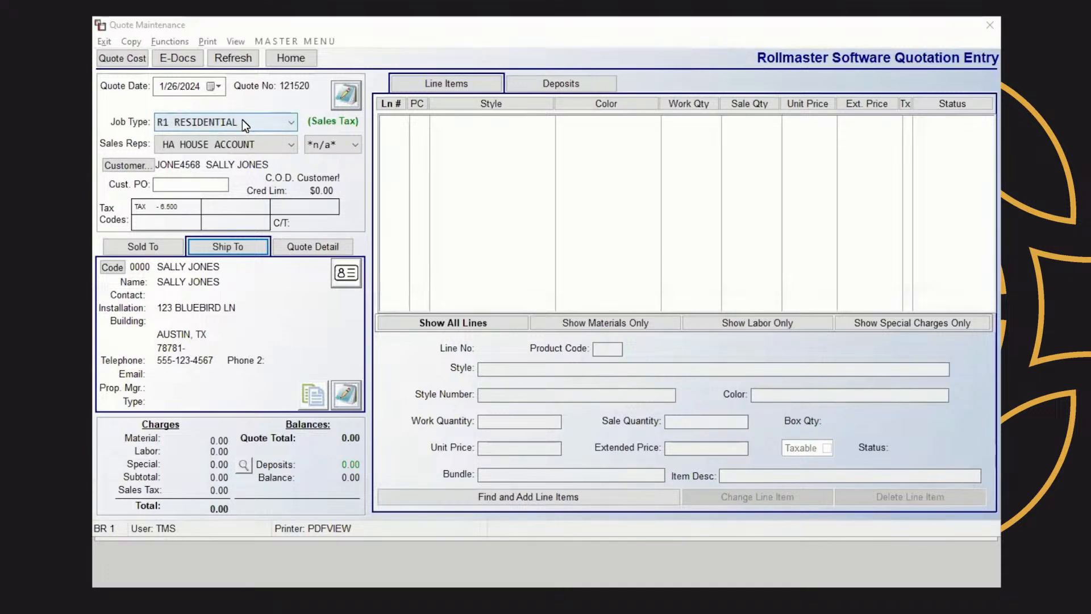
left_click(290, 124)
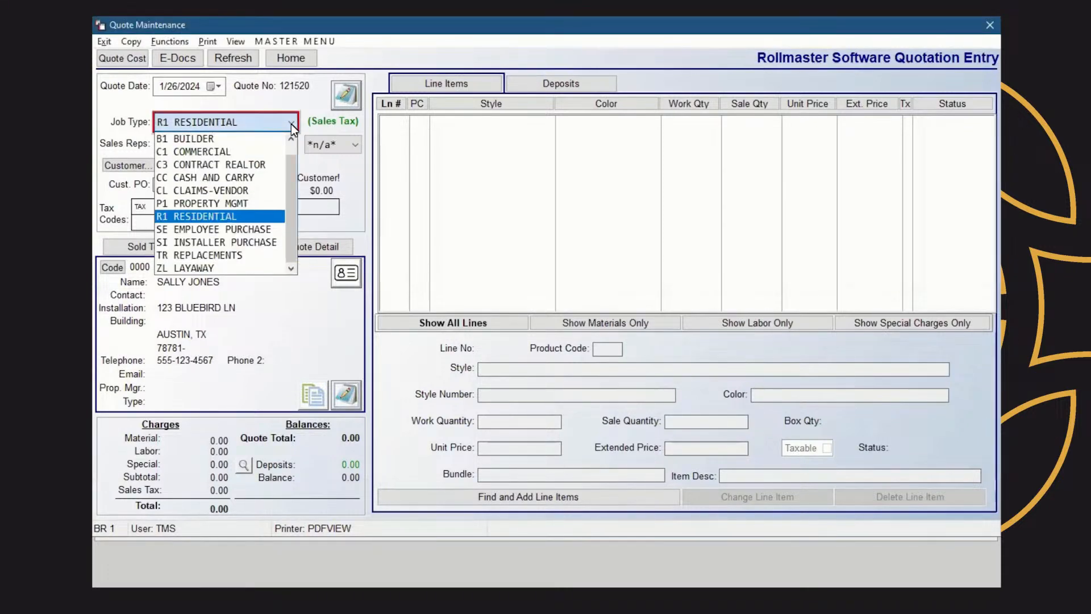
left_click(291, 124)
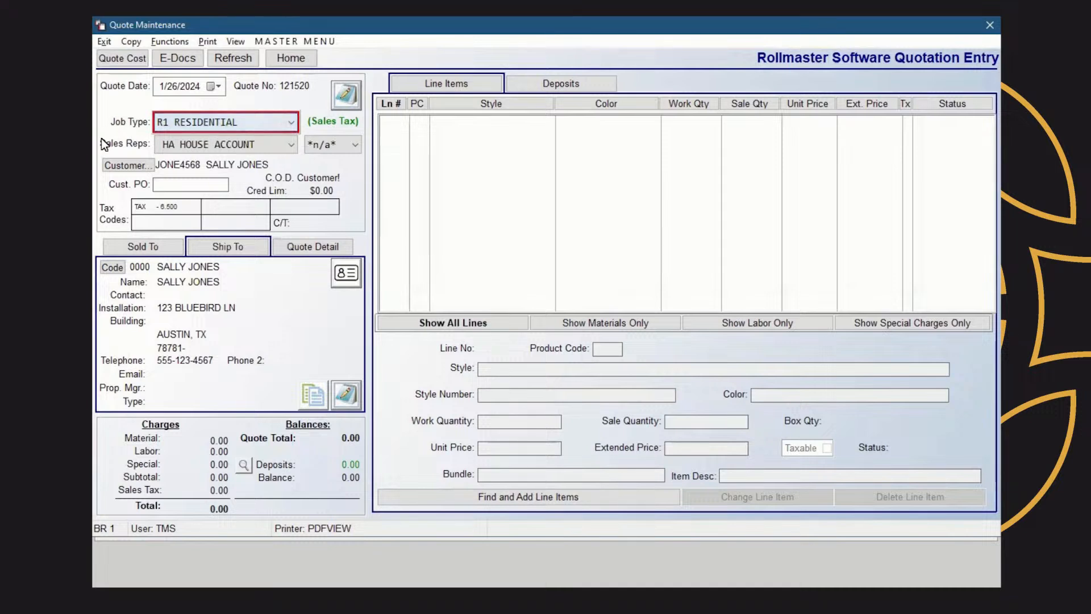
left_click(291, 145)
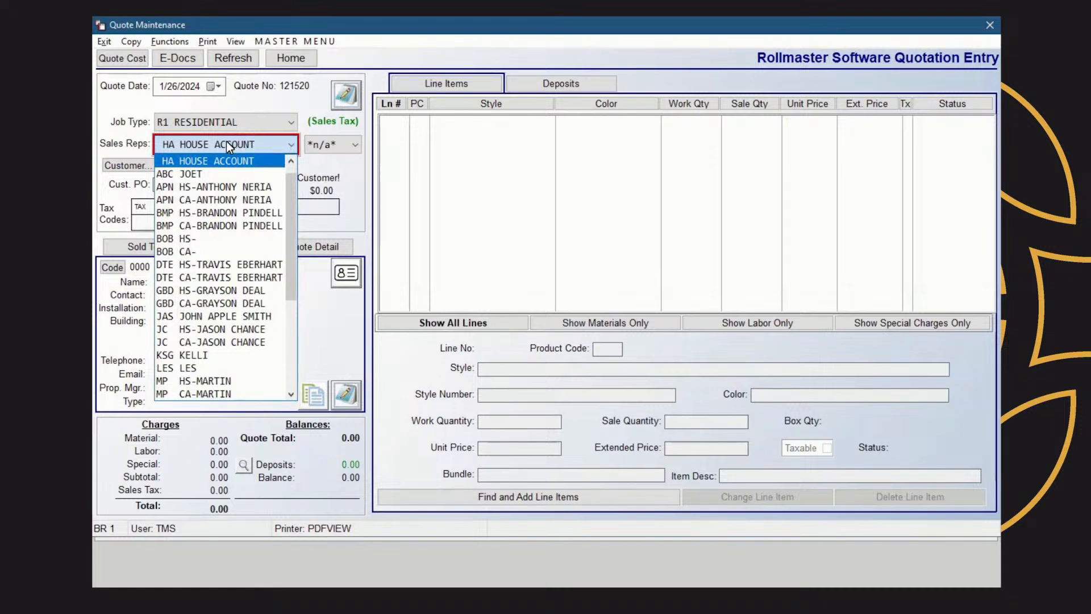
left_click(276, 146)
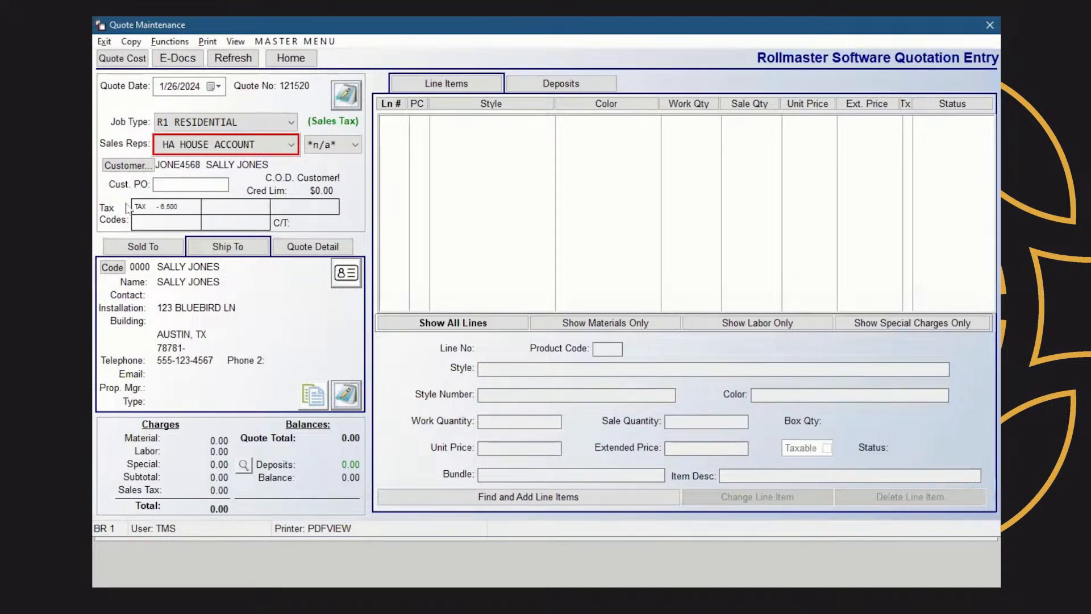
Keep the customer's sold-to address by saving it unchanged
left_click(152, 248)
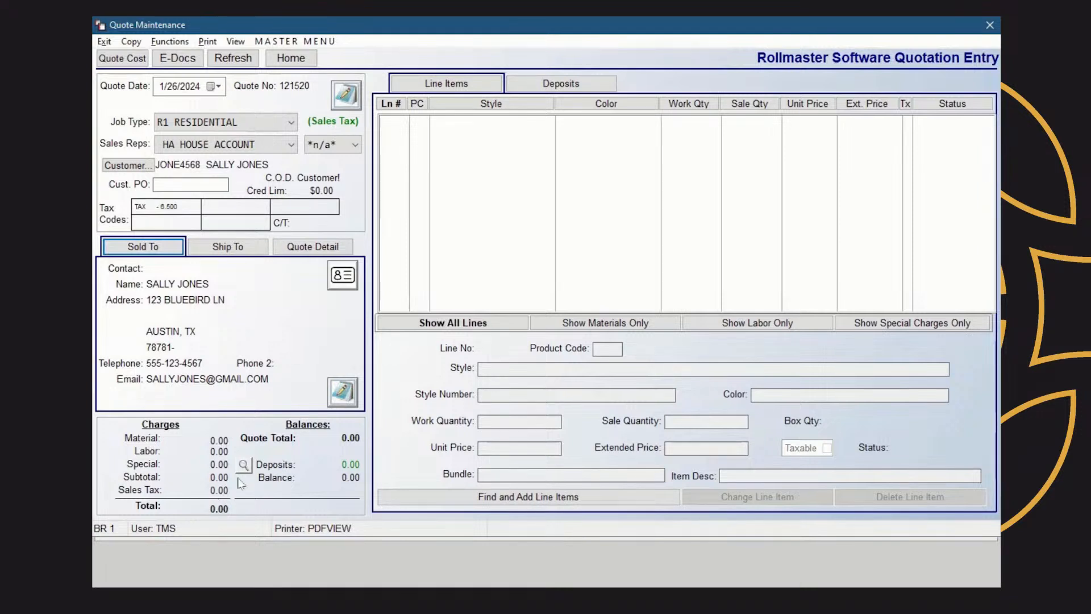
left_click(342, 278)
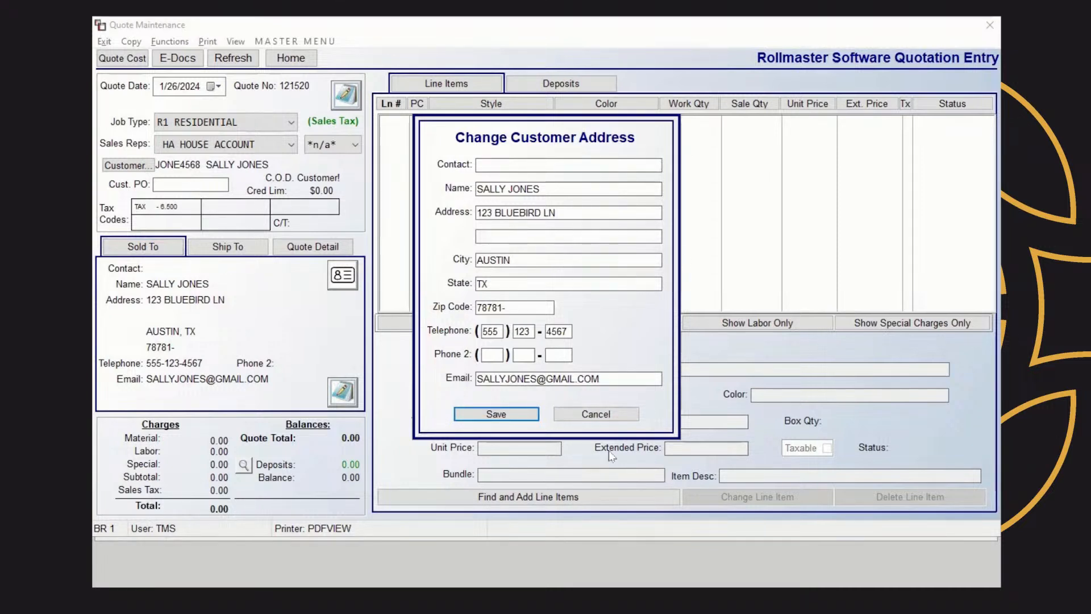
left_click(514, 415)
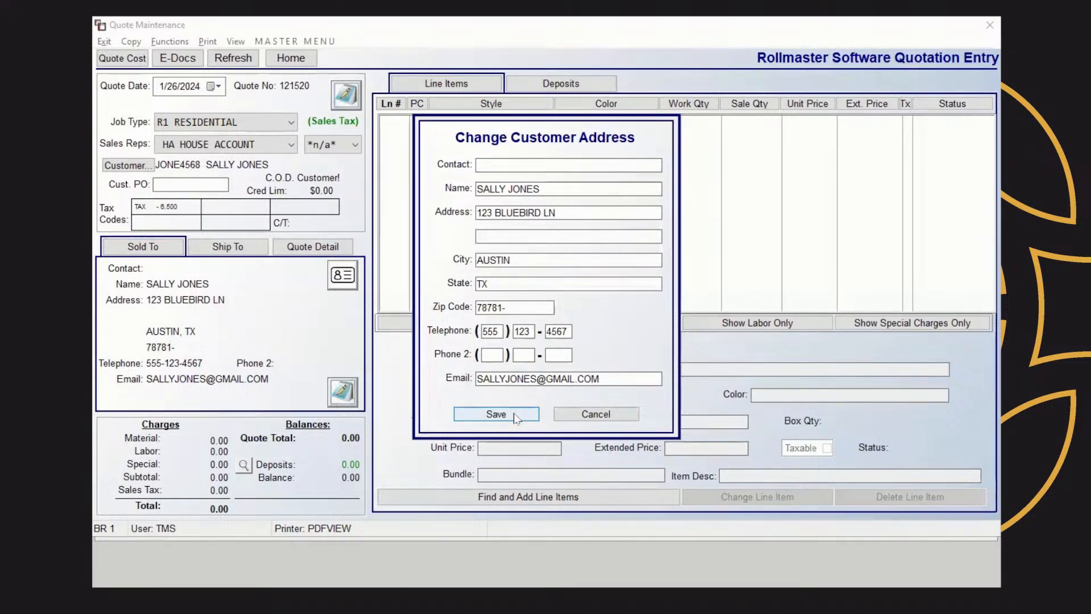
Replace the Ship To install address with the new street address and save it
left_click(236, 252)
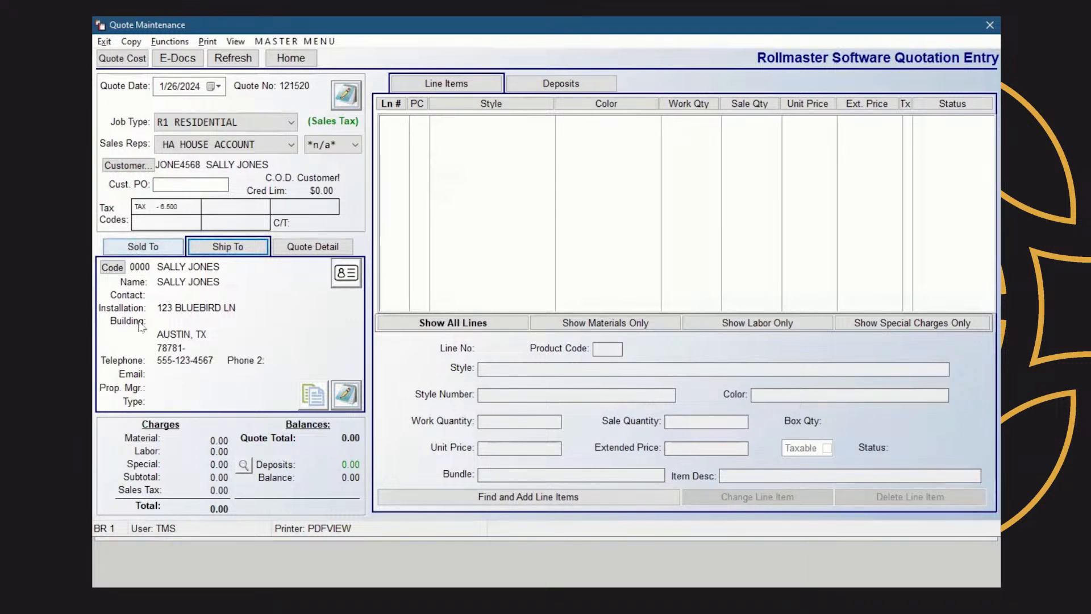
left_click(348, 273)
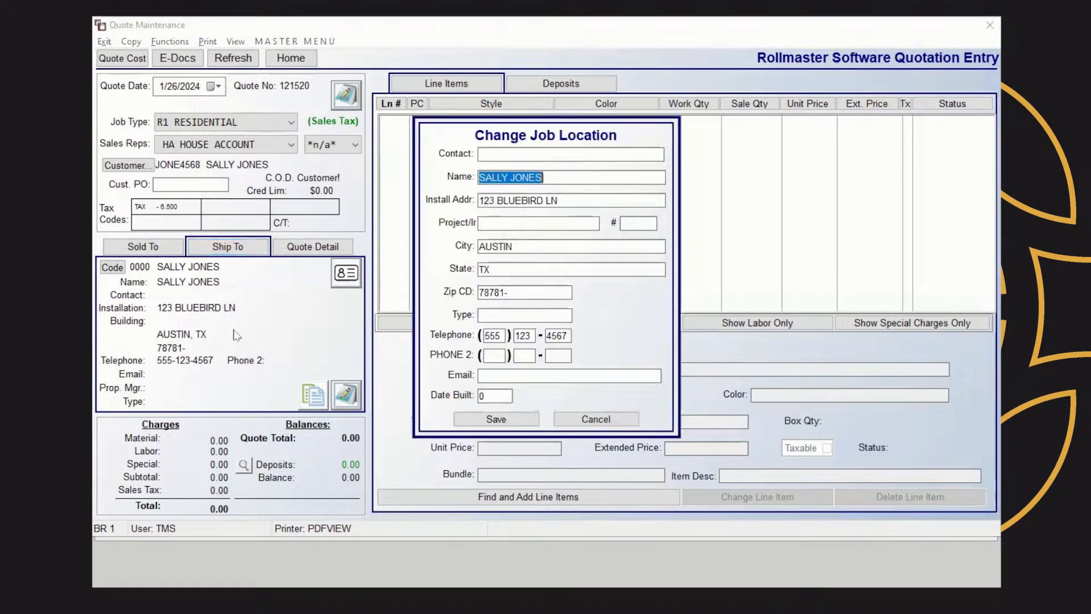
key("Tab")
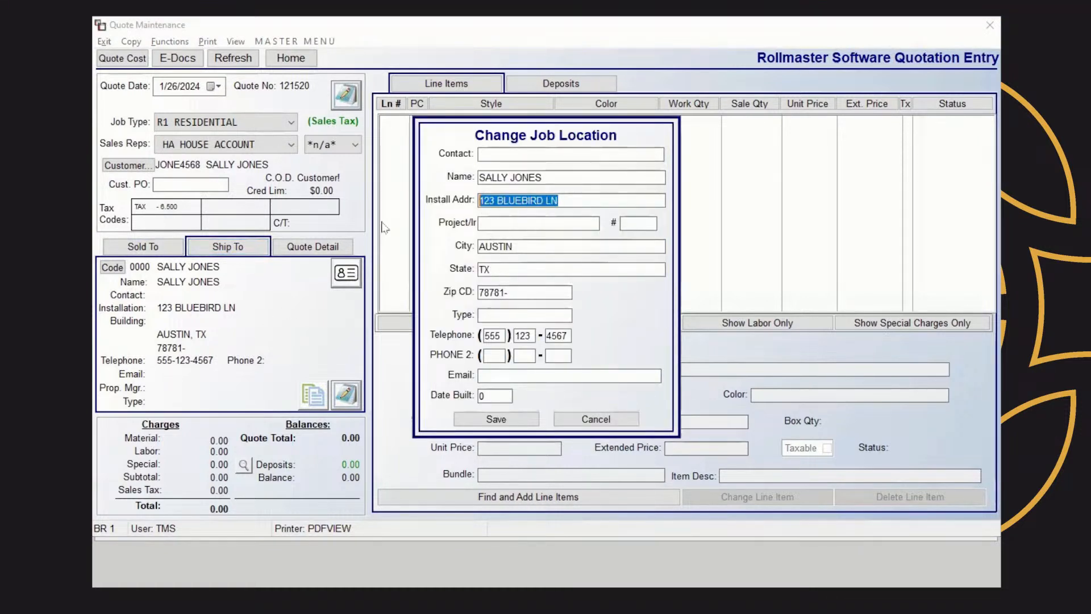
type("555 MAIN ST.")
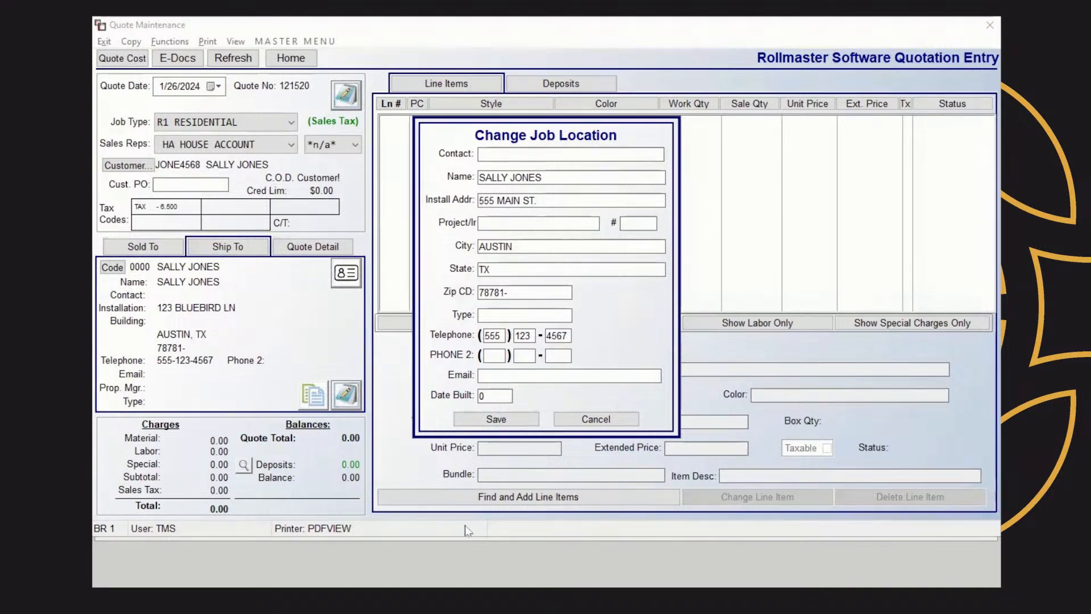
left_click(511, 423)
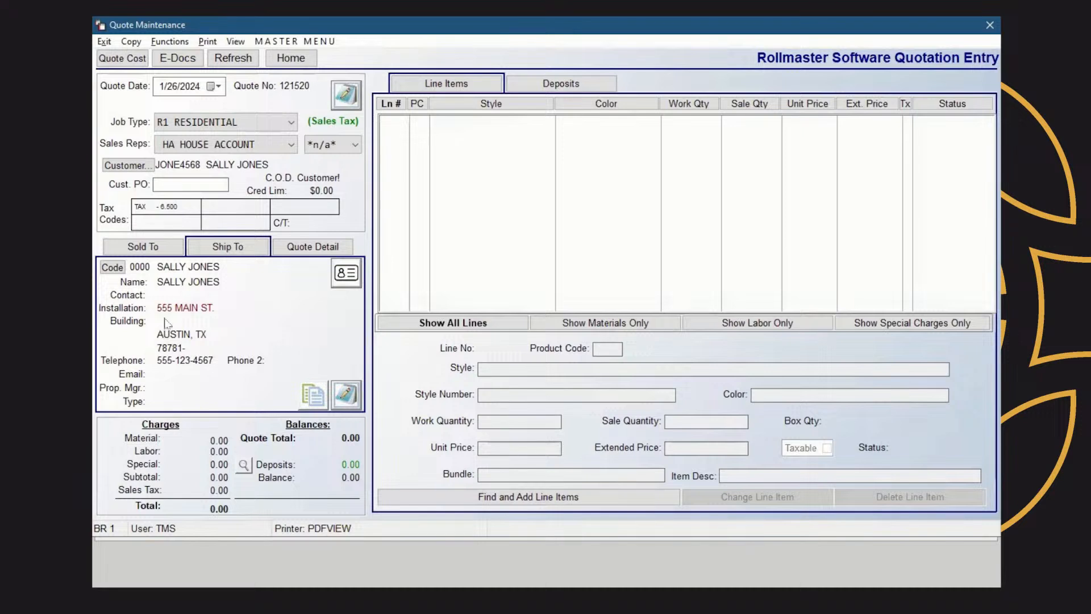
left_click(321, 249)
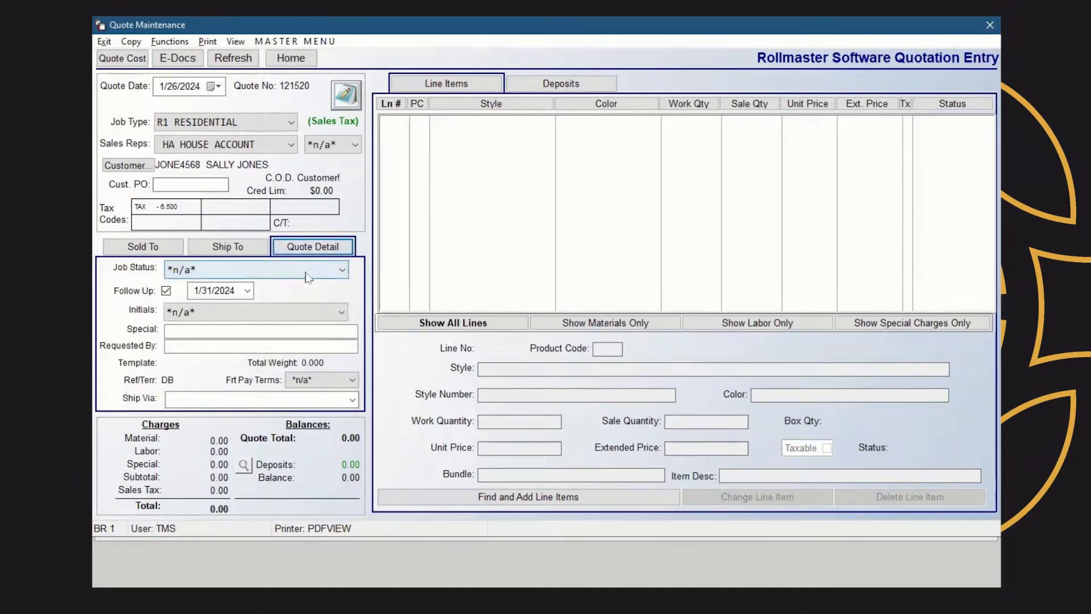
Set Job Status to Q-SAMPLE - SAMPLES OUT and the follow-up date to 1/30/2024
left_click(343, 272)
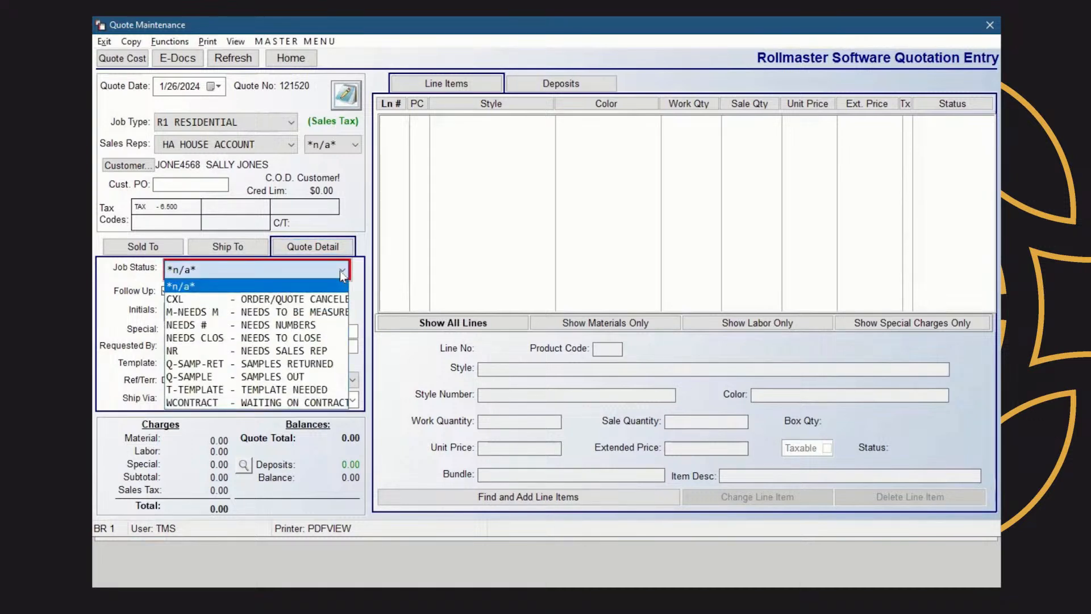
left_click(289, 378)
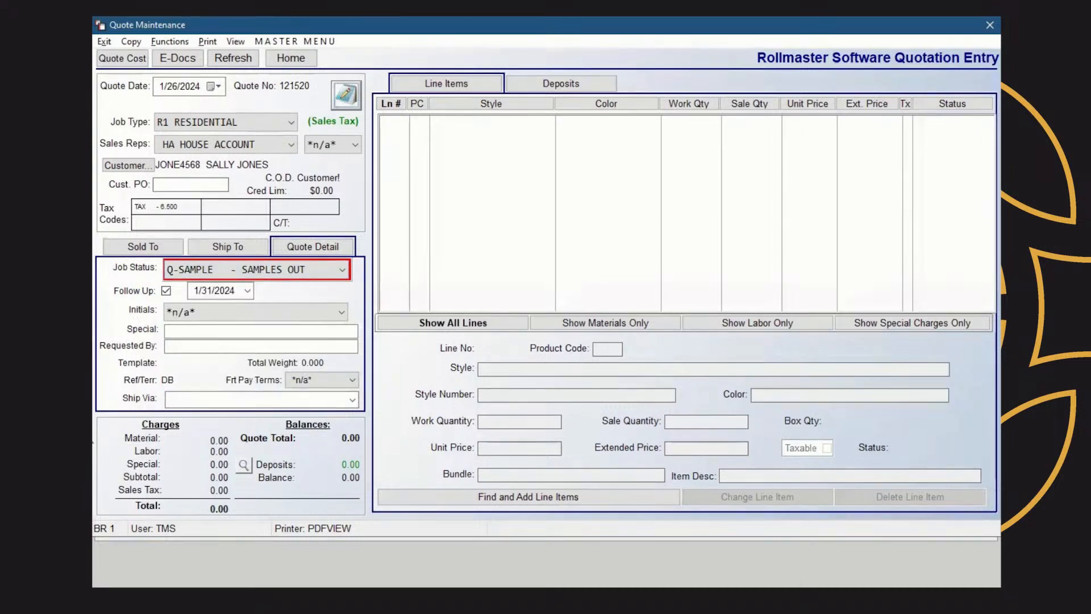
left_click(166, 291)
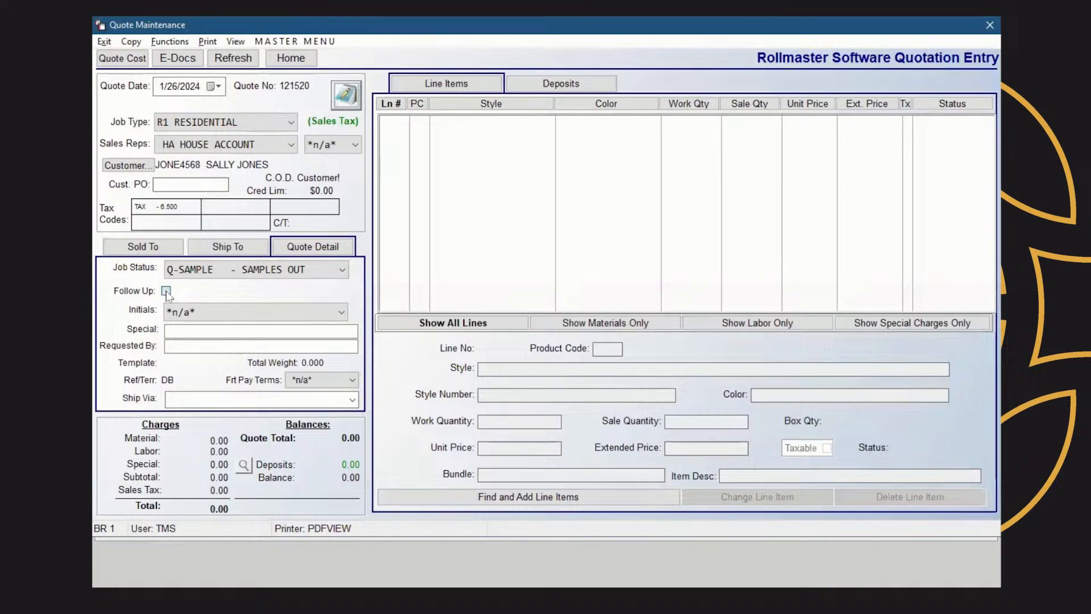
left_click(165, 291)
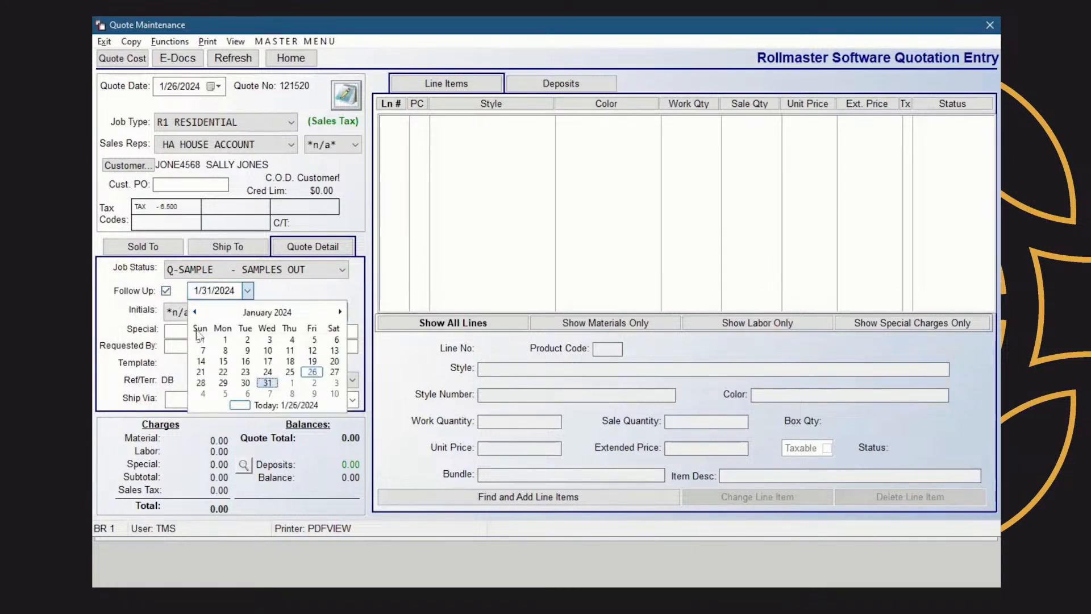
left_click(245, 383)
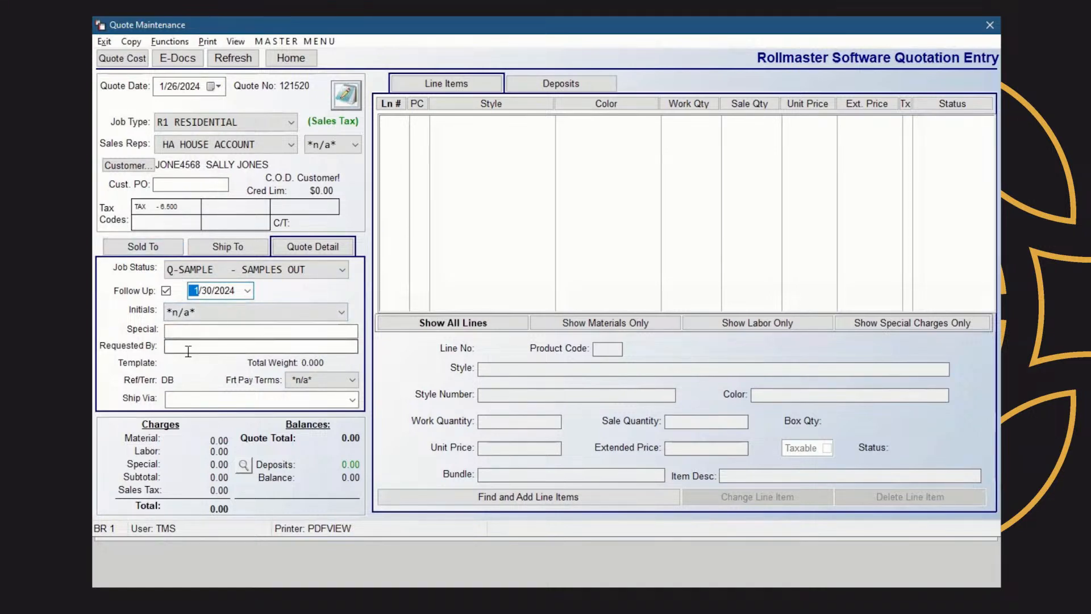
Find CARPET styles, filtered by inventory with a minimum on-hand of 20
left_click(576, 499)
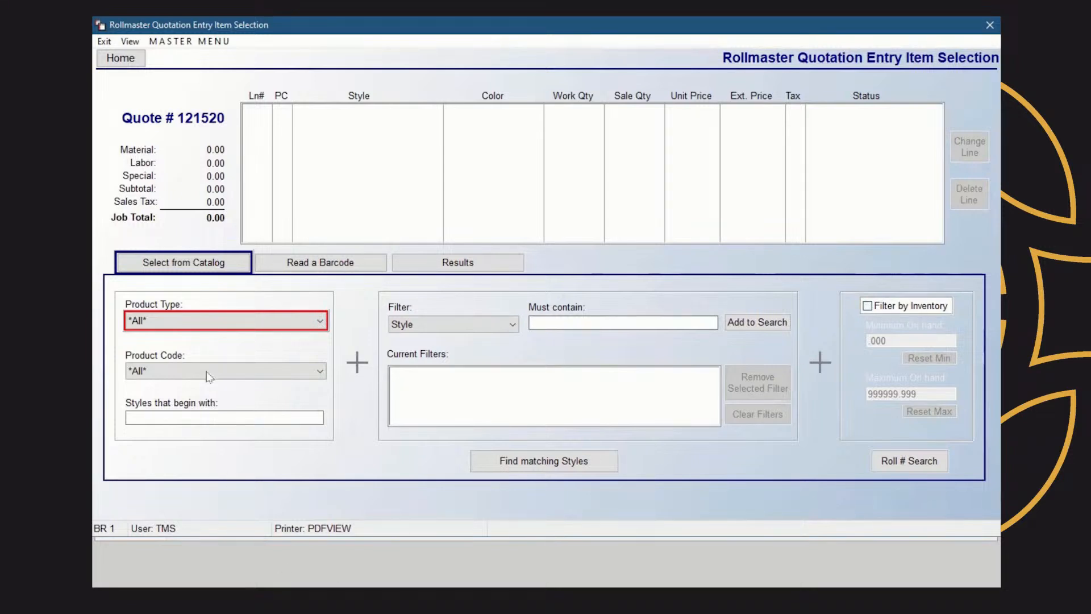
left_click(322, 322)
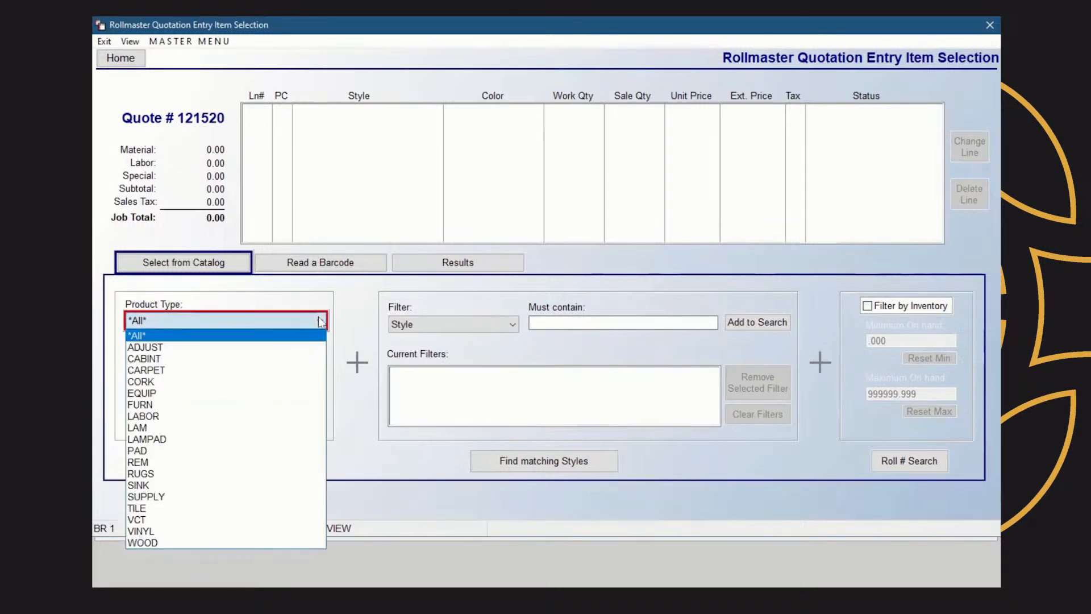
left_click(173, 371)
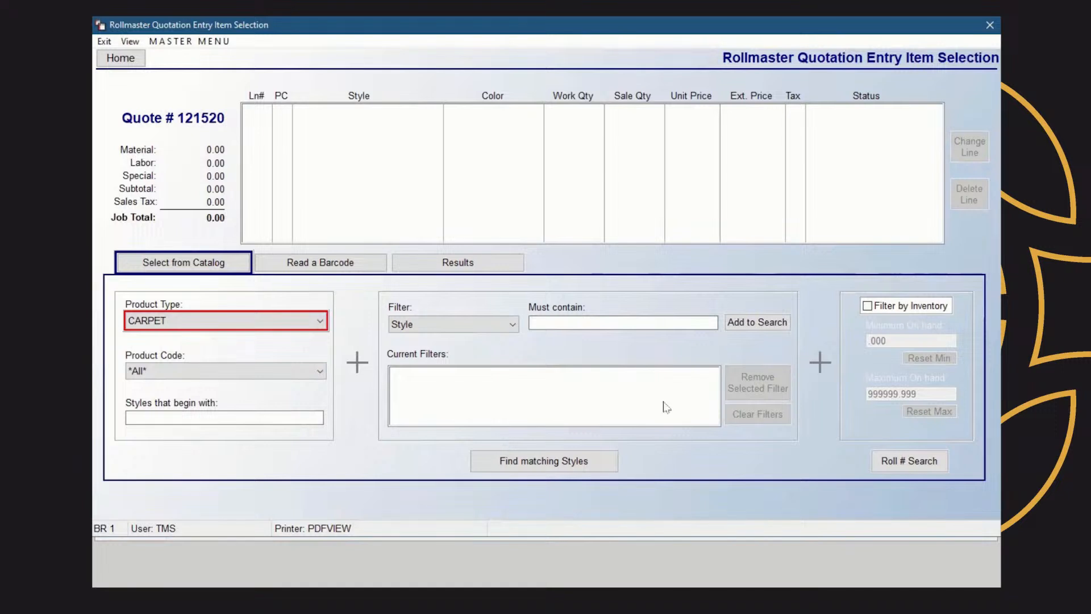
left_click(867, 306)
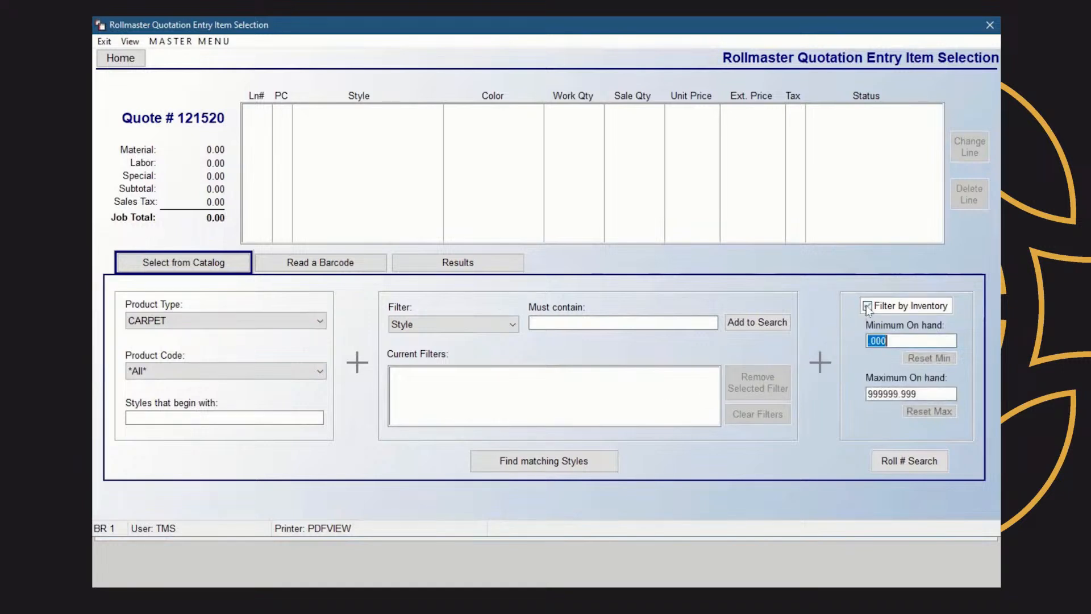
left_click_drag(902, 340, 836, 346)
type("20.")
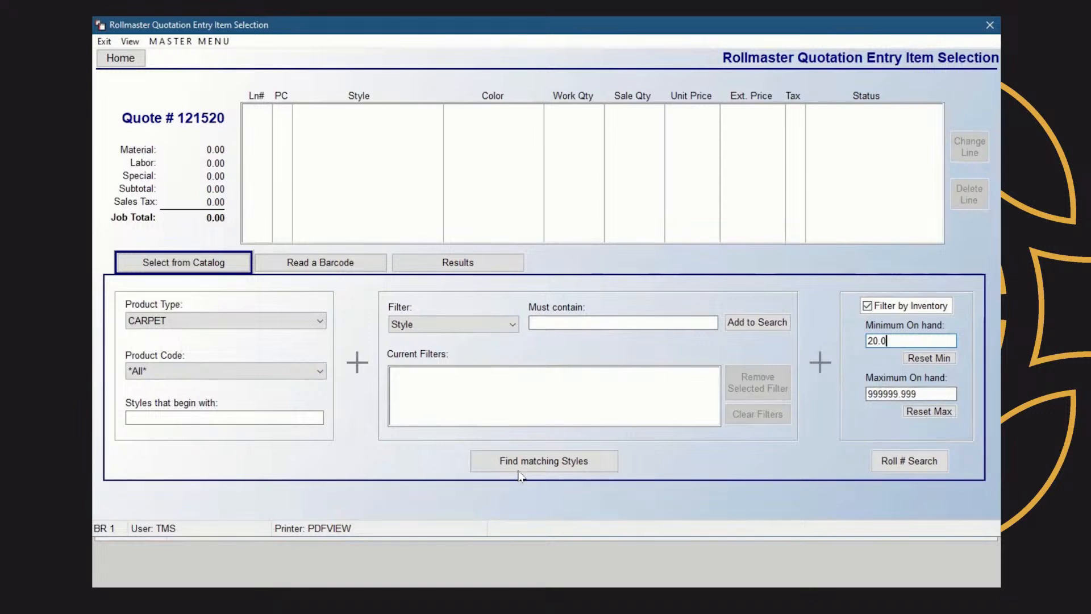
left_click(544, 464)
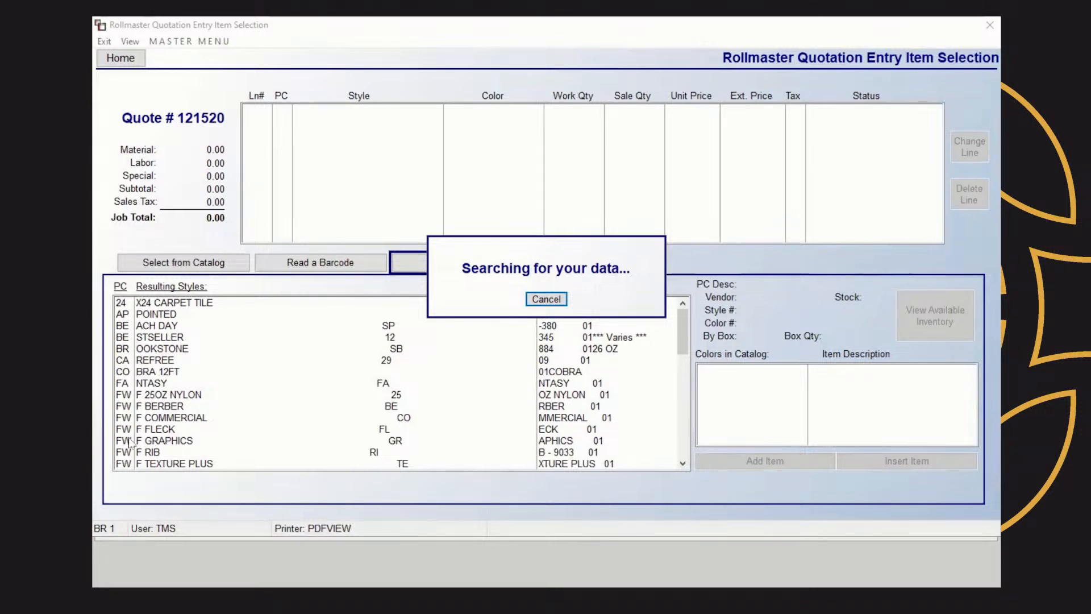
Review available inventory for the 20TH CENTURY carpet, then go back to Select from Catalog
left_click(178, 338)
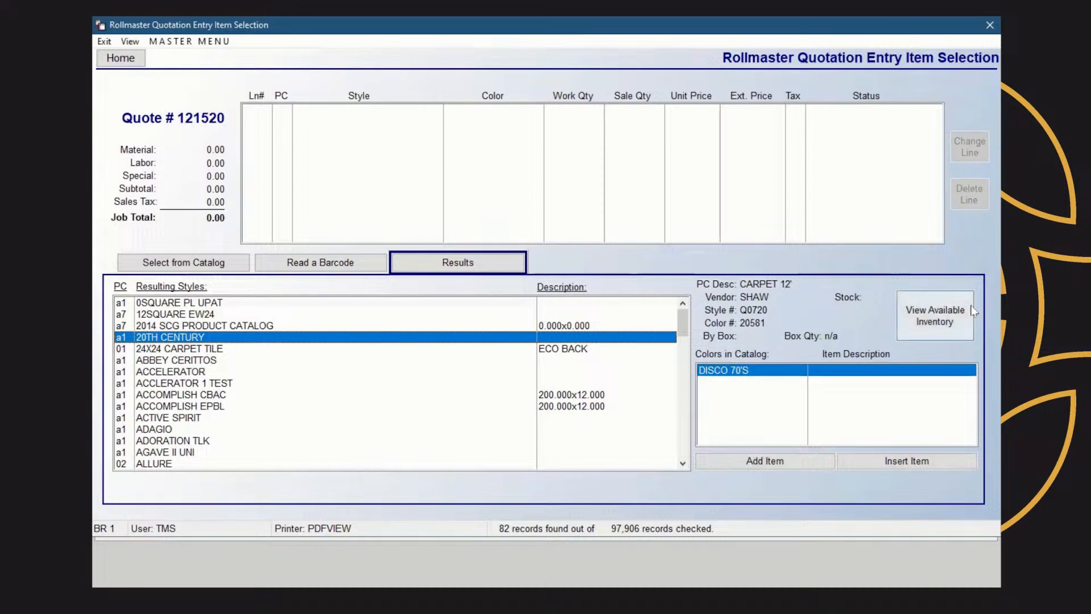
left_click(937, 316)
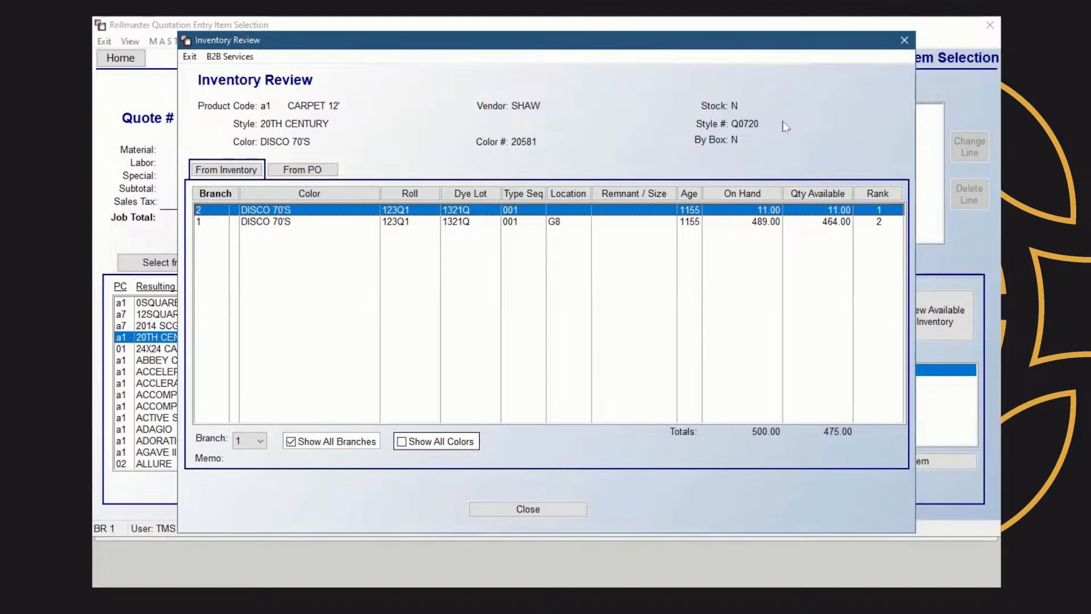
left_click(904, 40)
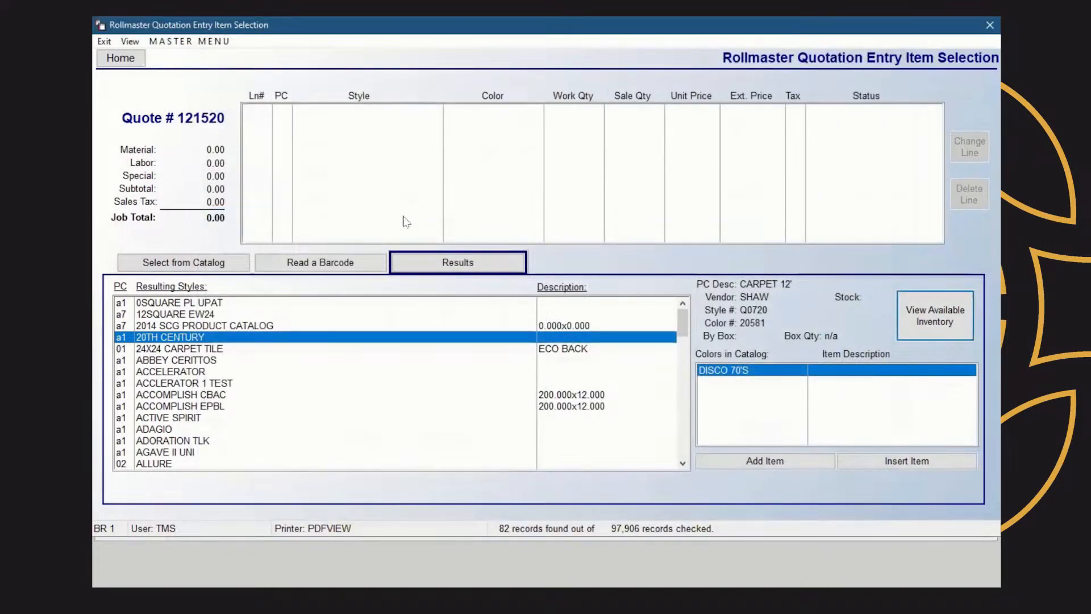
left_click(197, 261)
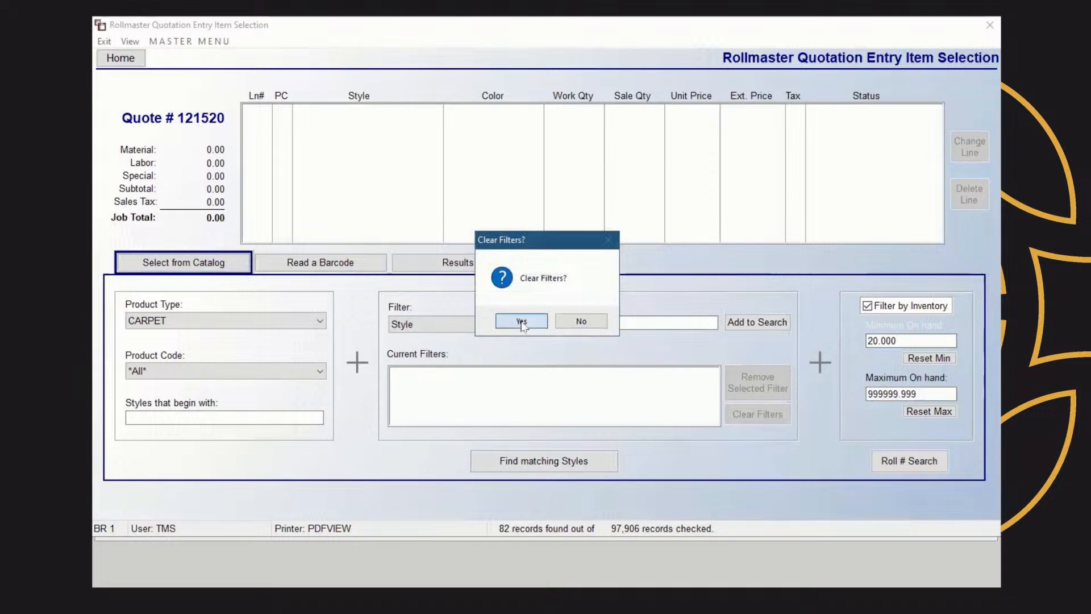
Clear the filters and set Product Type to CARPET with product code *All*
left_click(522, 321)
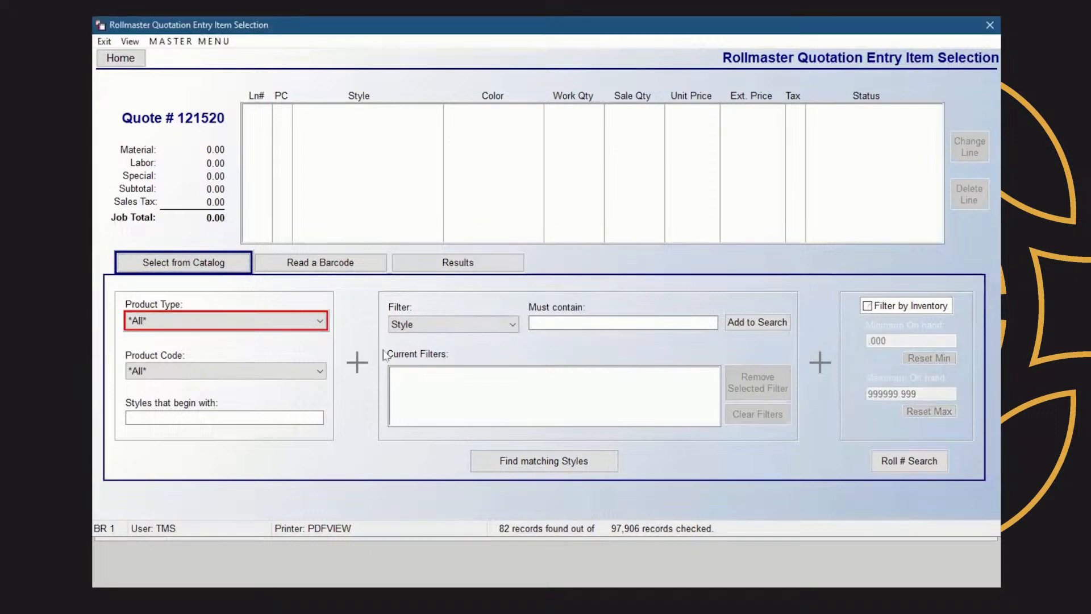
left_click(308, 323)
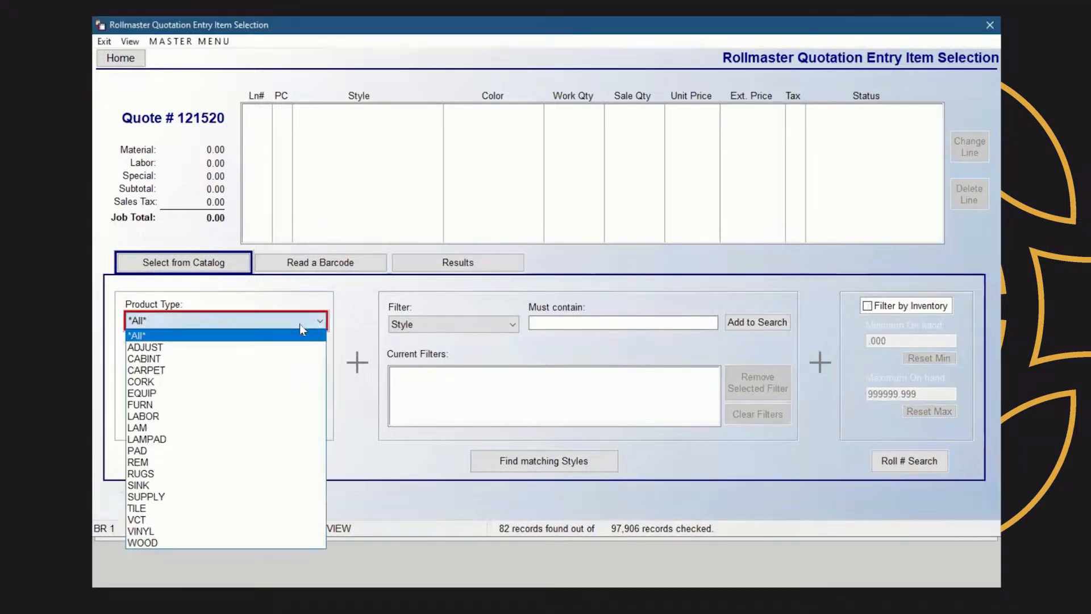
left_click(169, 371)
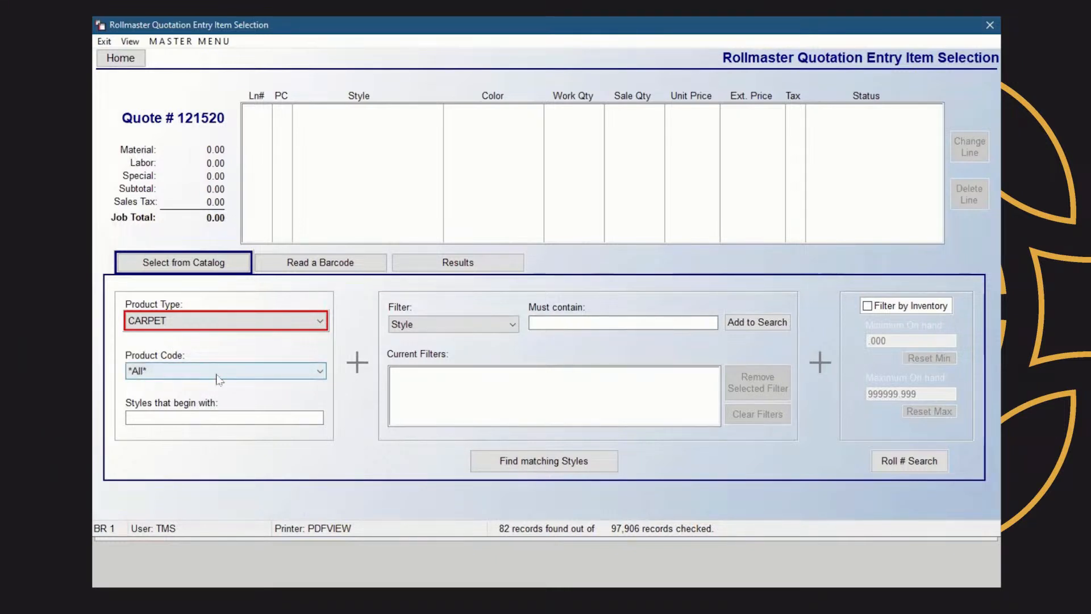
left_click(321, 378)
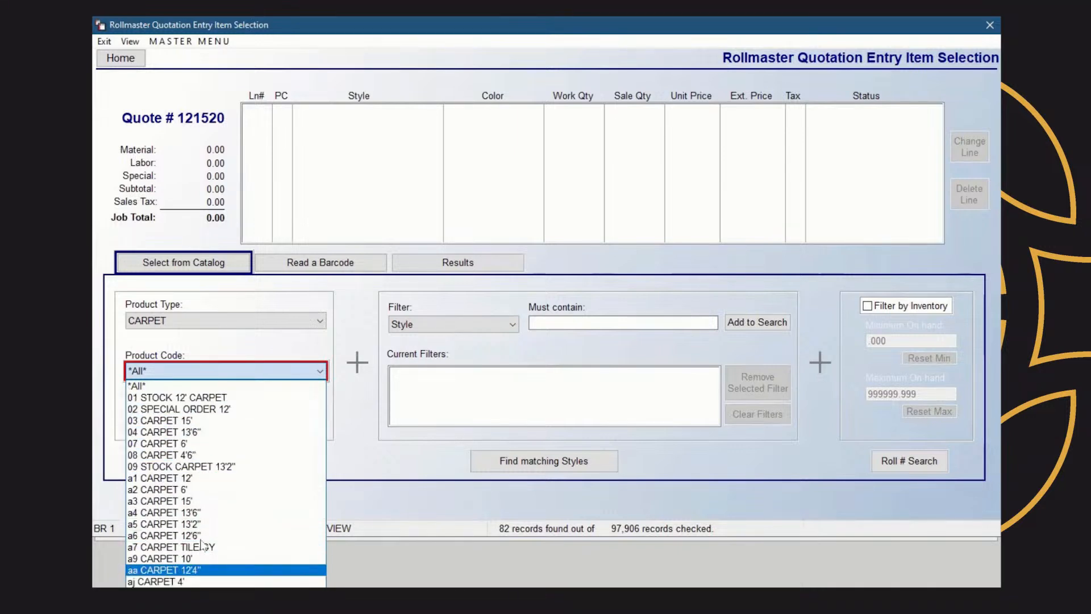
left_click(190, 369)
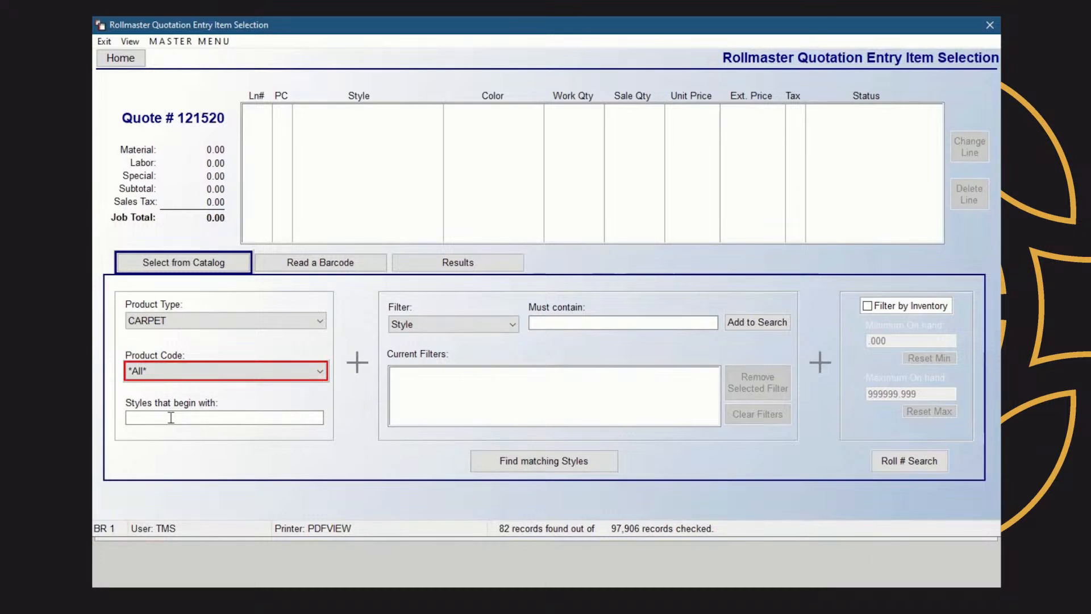
key("Down")
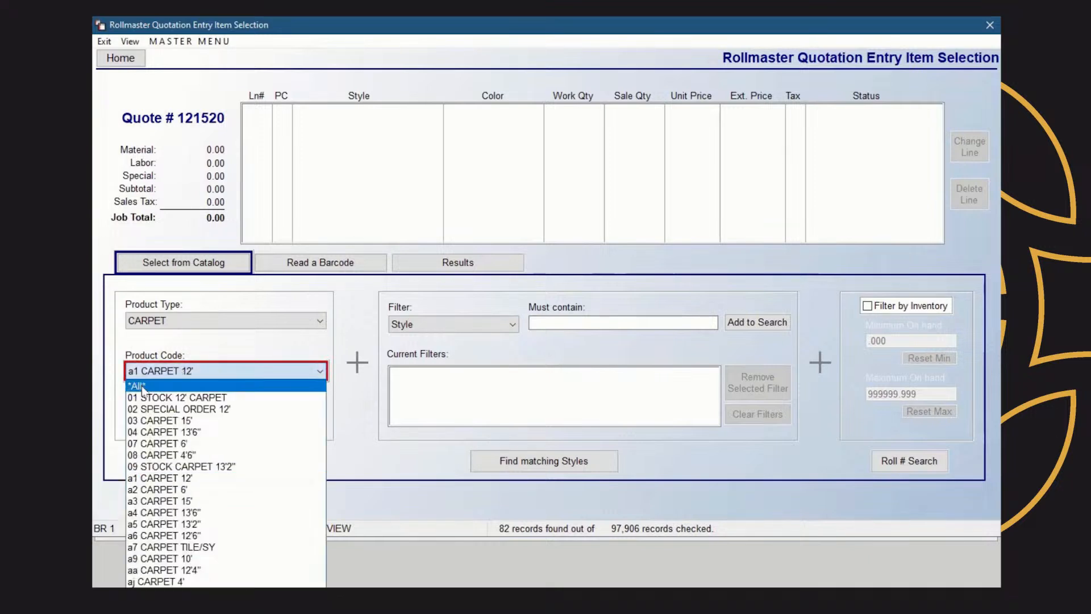
left_click(140, 387)
Search for styles beginning with CAST, which finds CASTLE DRIVE
left_click(155, 419)
type("CDA")
key("BackSpace")
key("BackSpace")
key("BackSpace")
type("CAST")
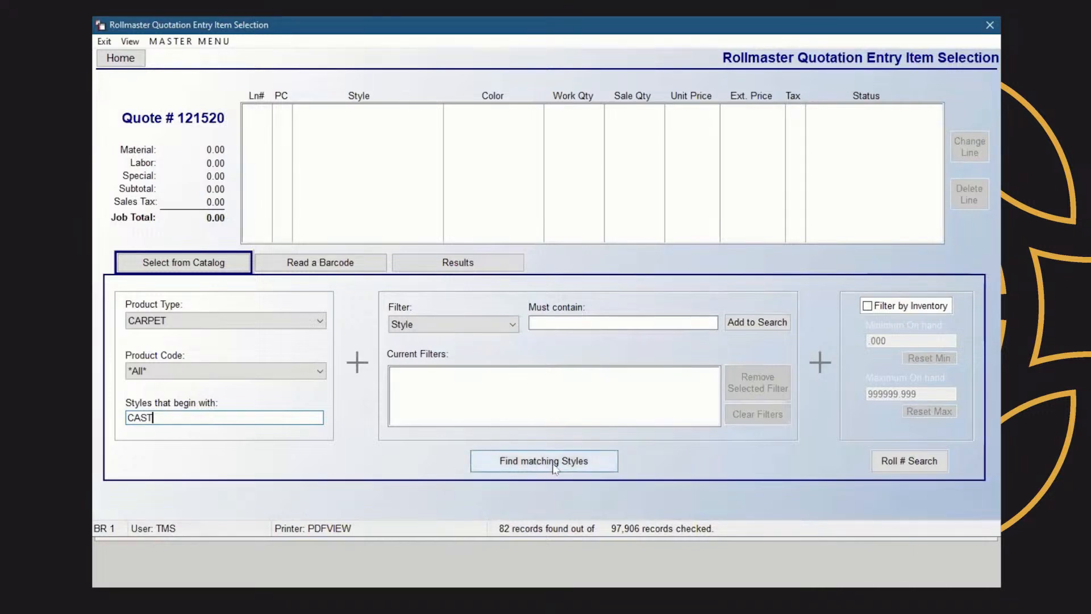
left_click(480, 461)
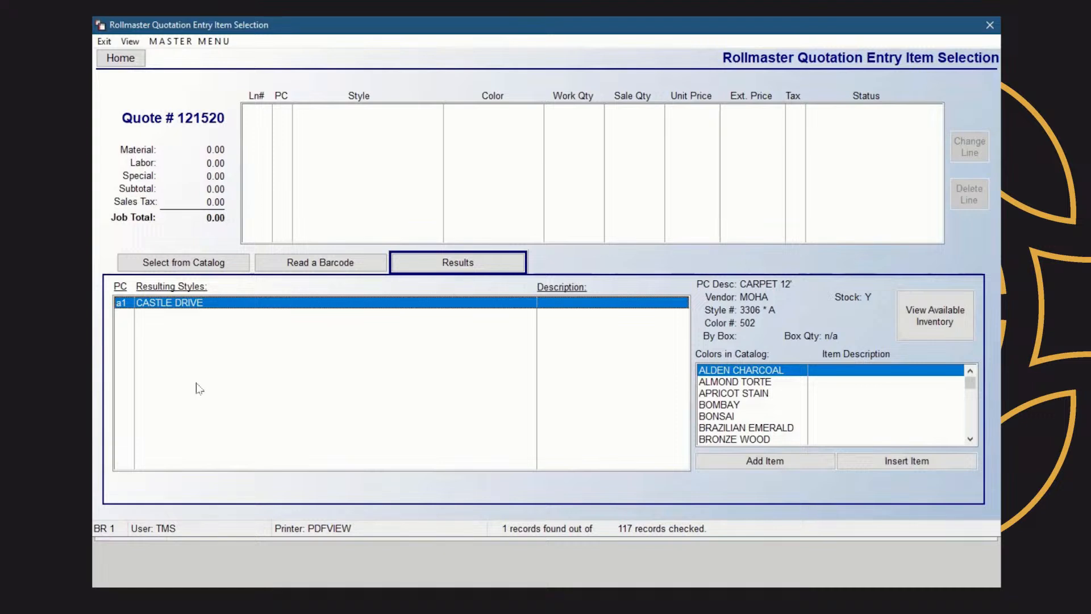
left_click(213, 263)
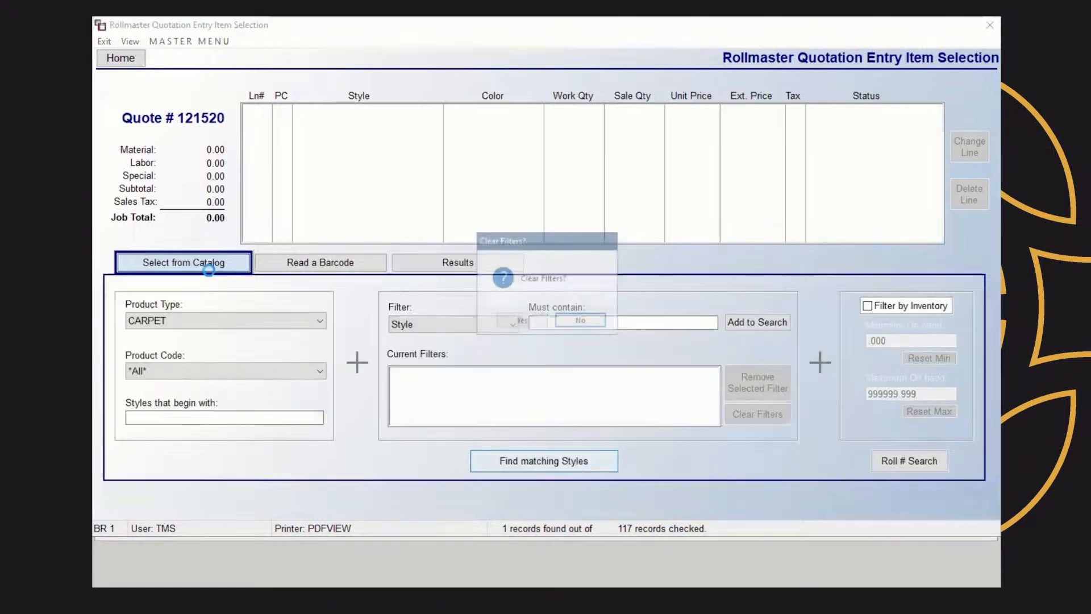
Clear old filters, add a Must contain DRIVE style filter, and search the catalog
left_click(521, 321)
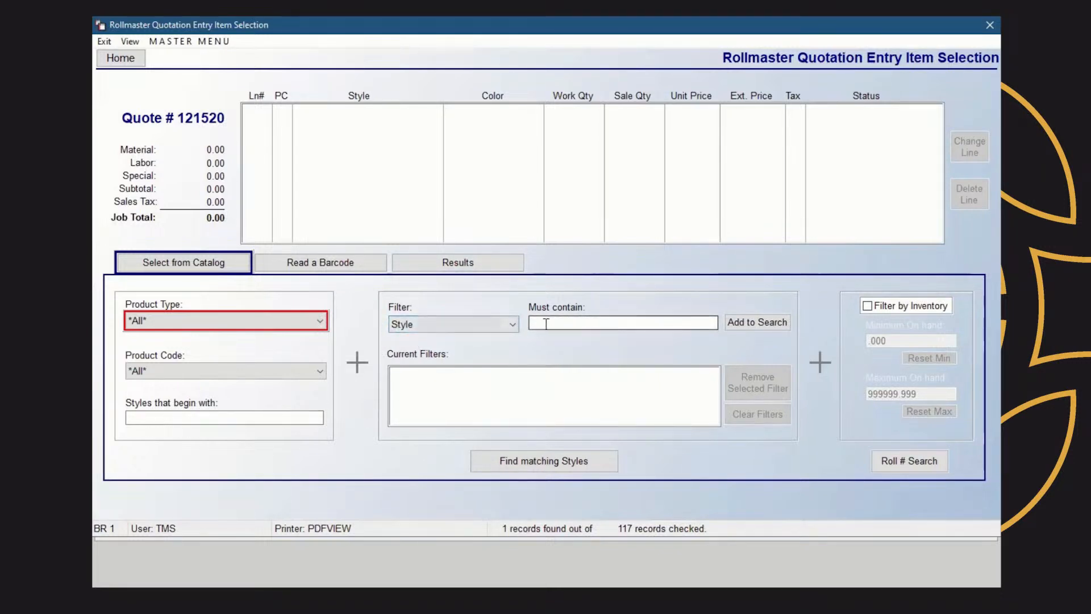
left_click(621, 320)
type("D")
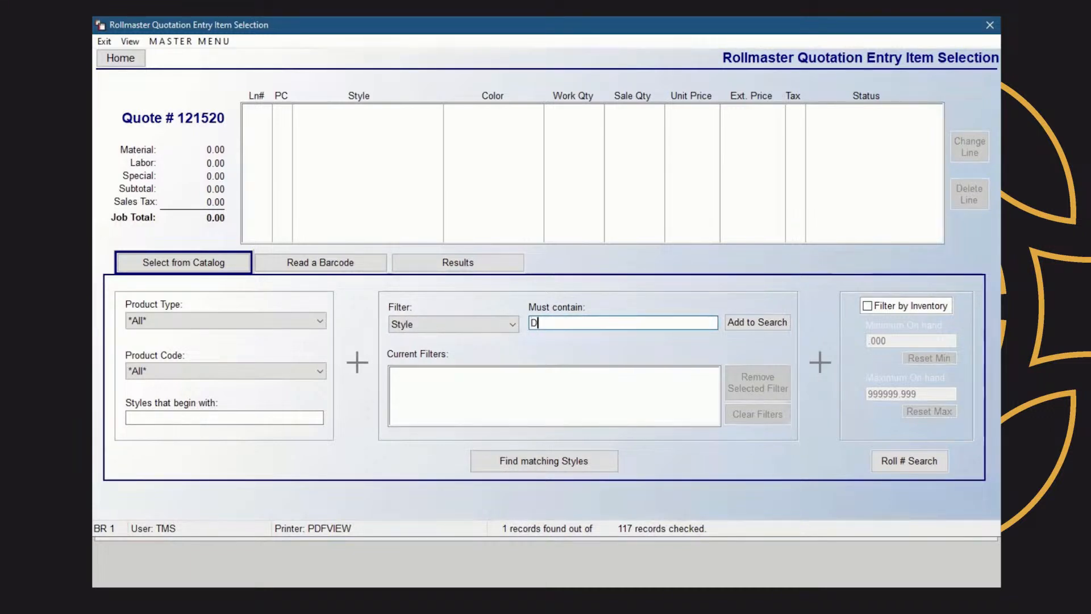
type("RIVE")
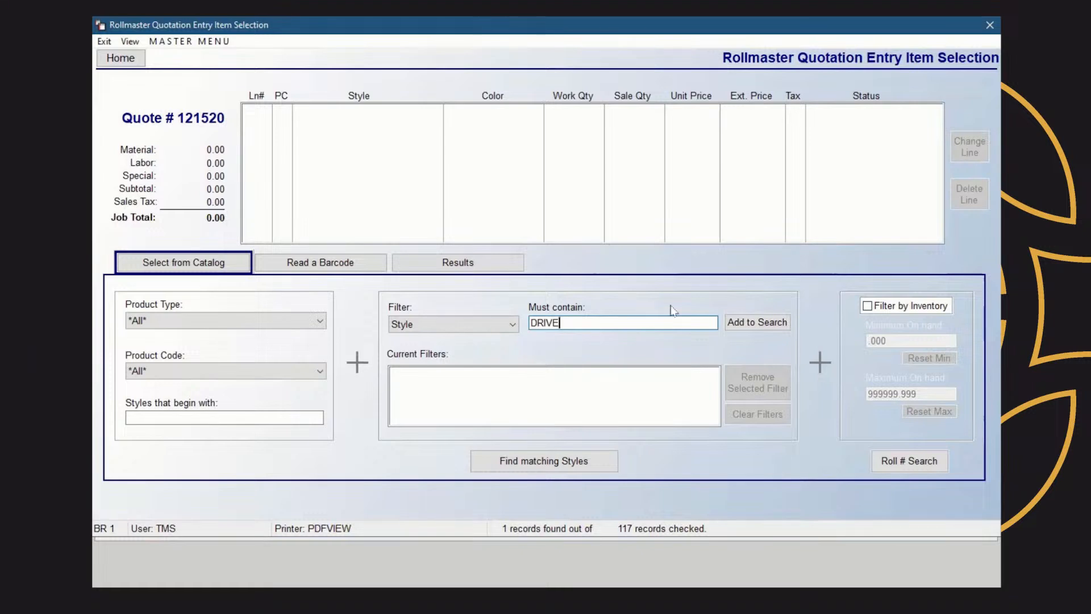
left_click(779, 324)
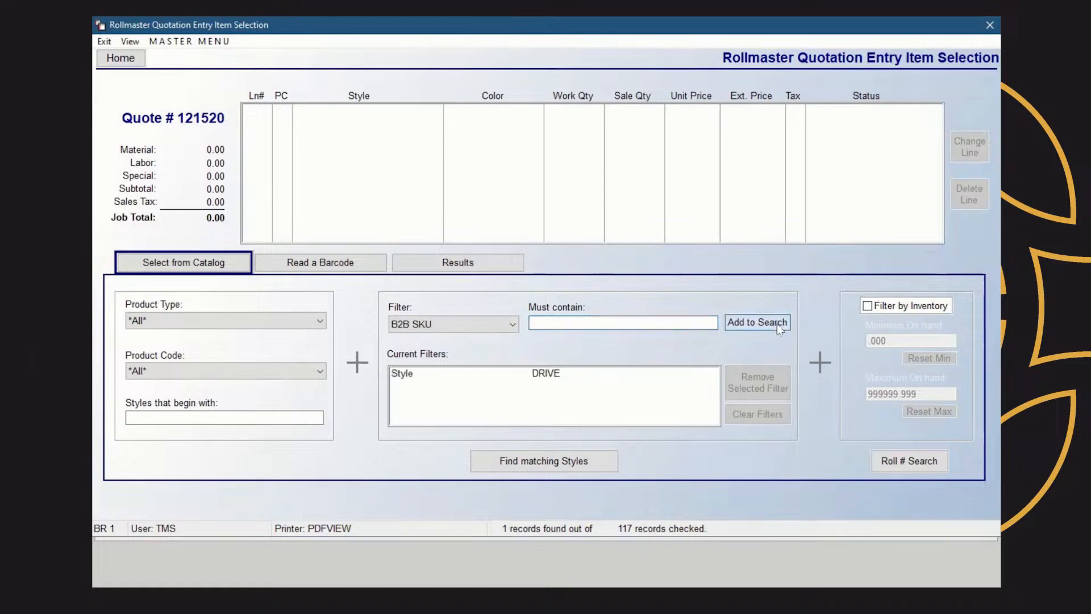
left_click(544, 460)
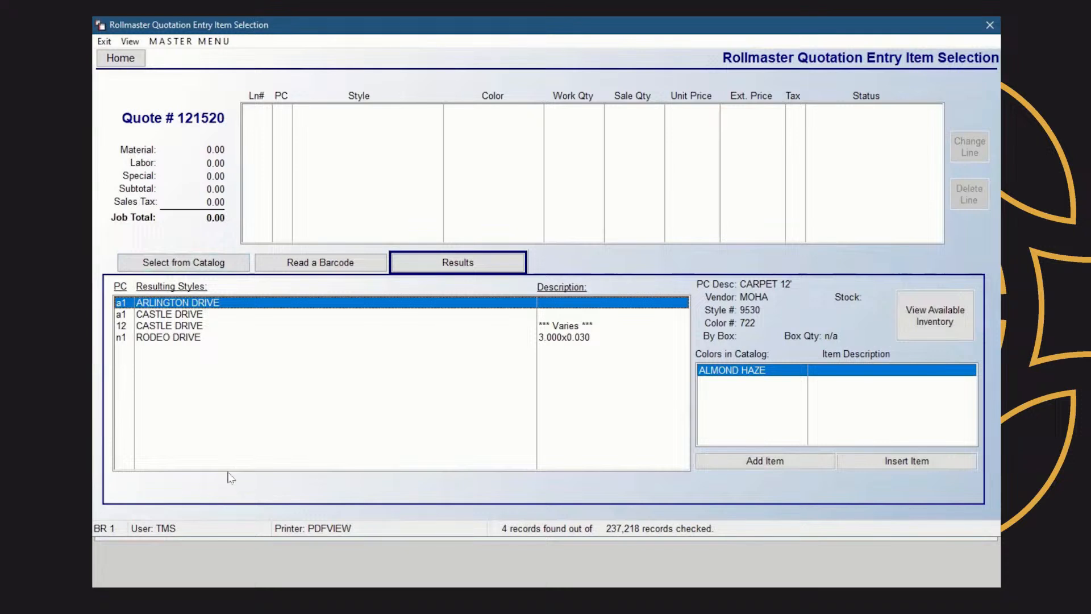
Keep the DRIVE filter and add a Color filter for BOMBAY
left_click(204, 268)
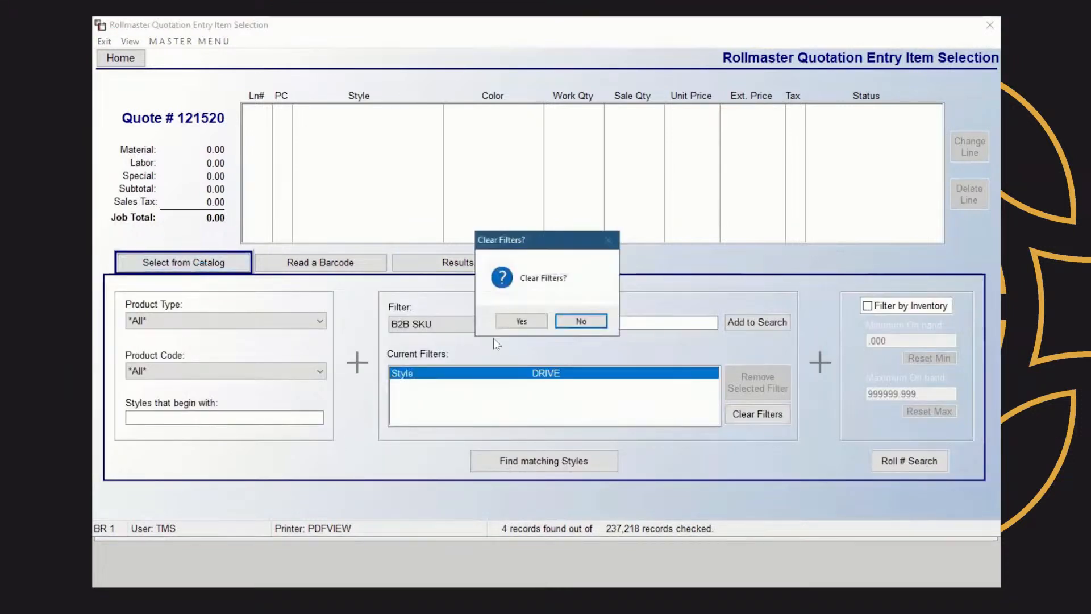
left_click(591, 321)
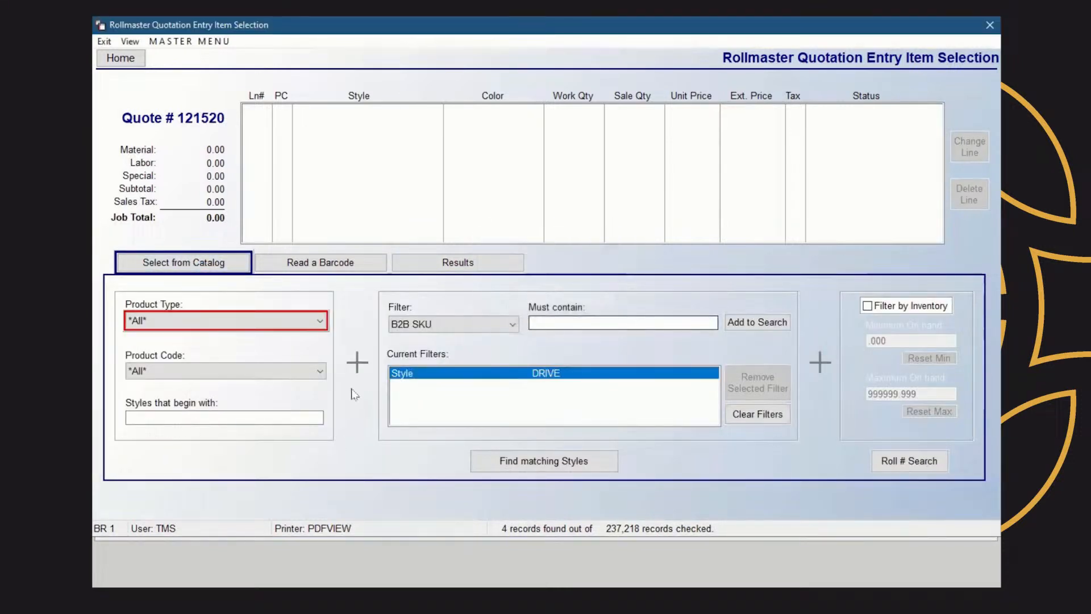
left_click(511, 327)
scroll(463, 350, "up", 1)
left_click(463, 349)
left_click(562, 324)
type("BOMBAY")
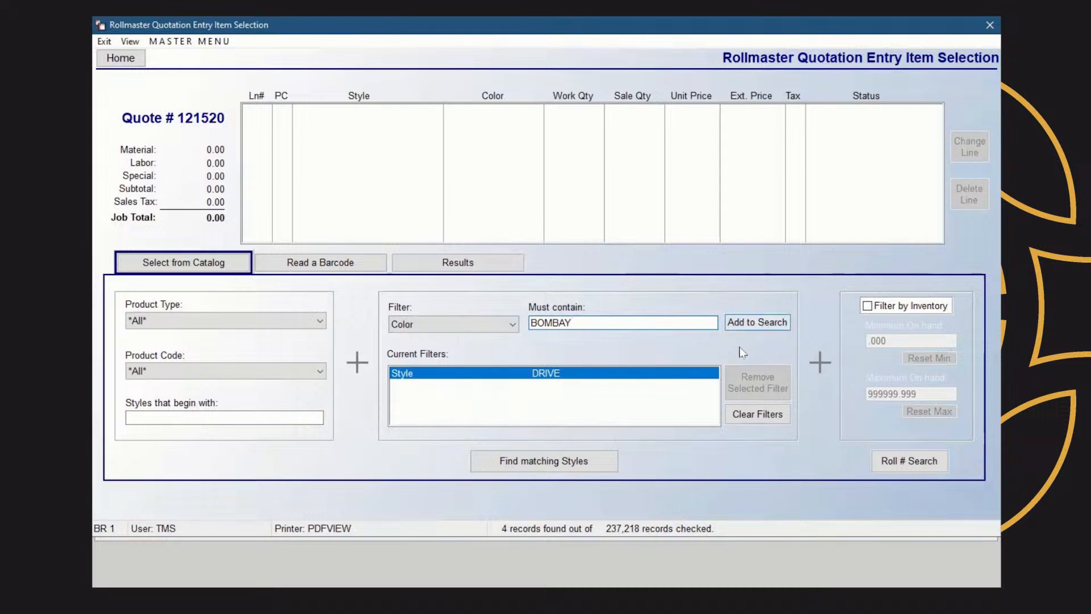
key("Return")
left_click(511, 324)
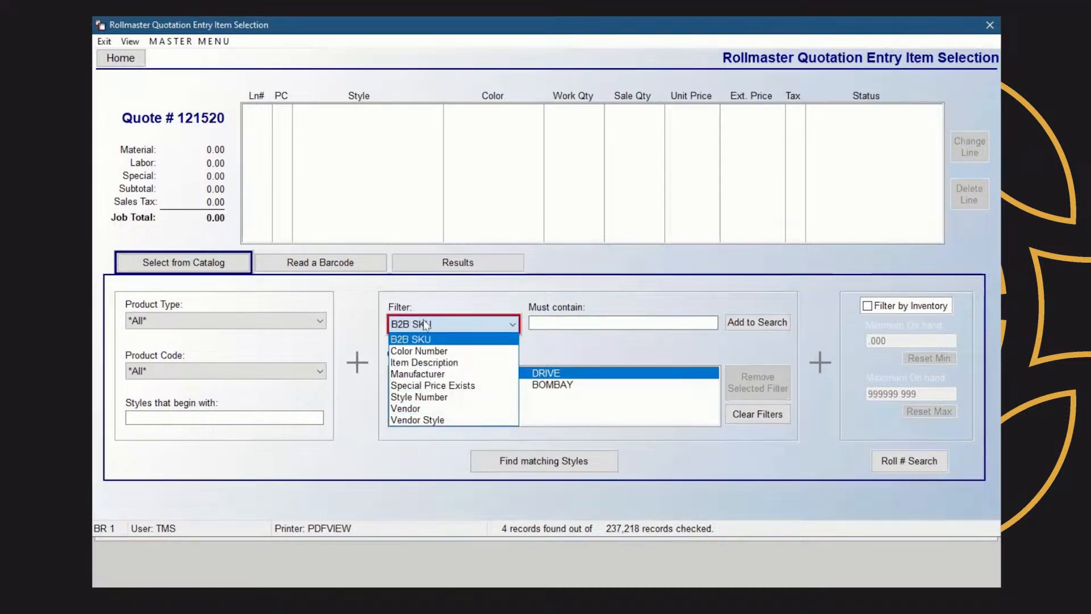
left_click(499, 337)
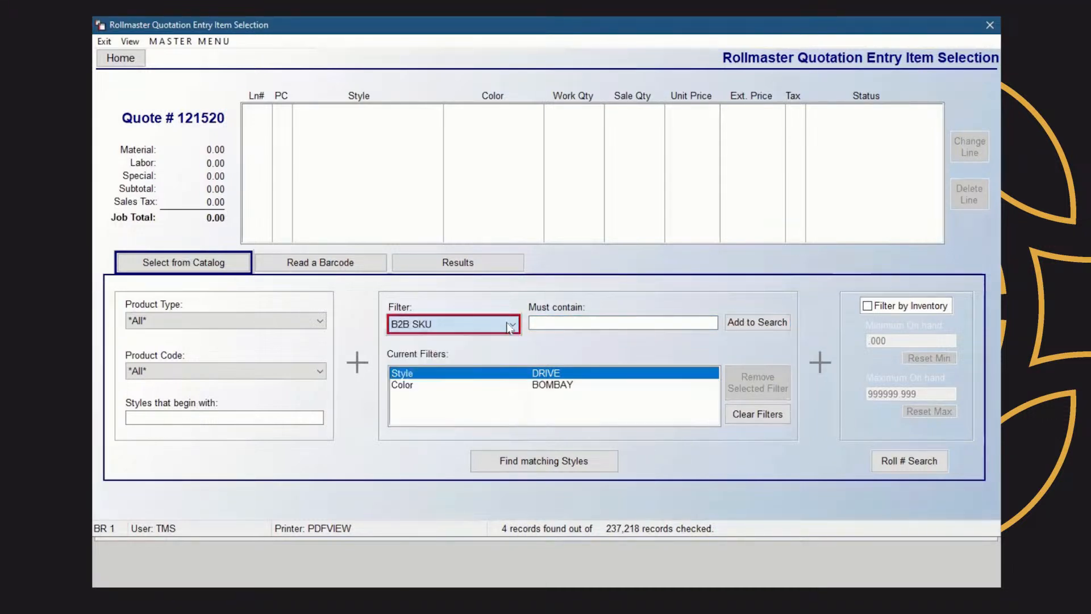
Search DRIVE styles in BOMBAY and add CASTLE DRIVE in BOMBAY as a quote line
left_click(577, 463)
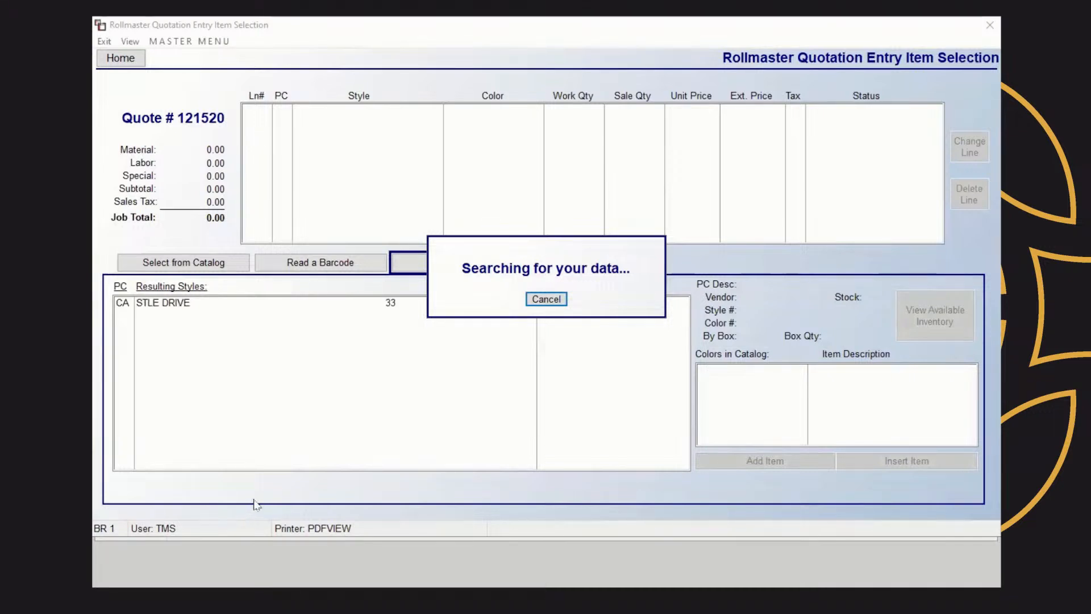
left_click(556, 300)
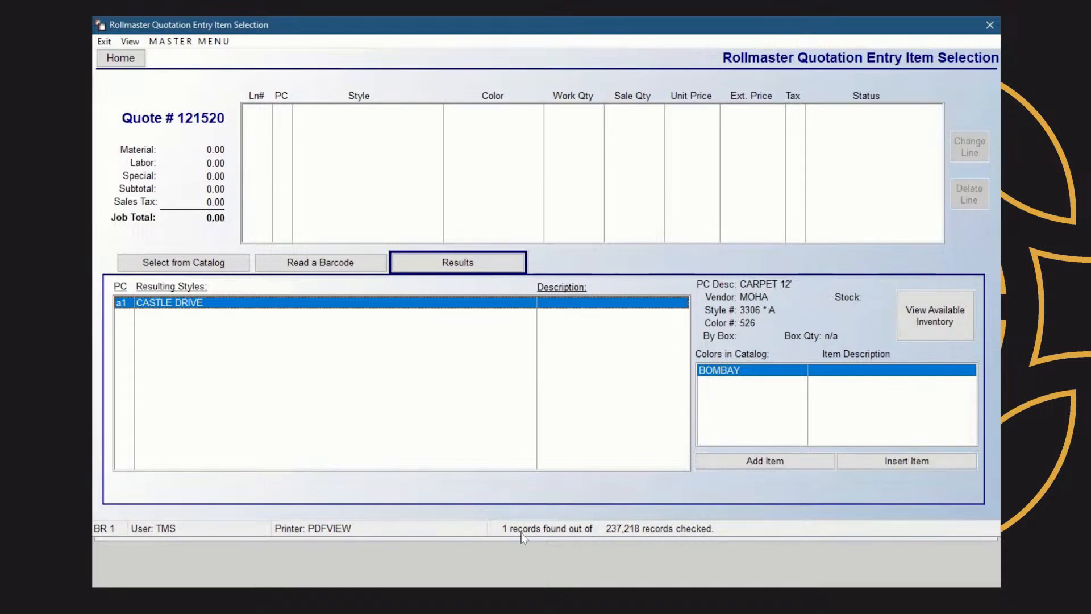
left_click(776, 463)
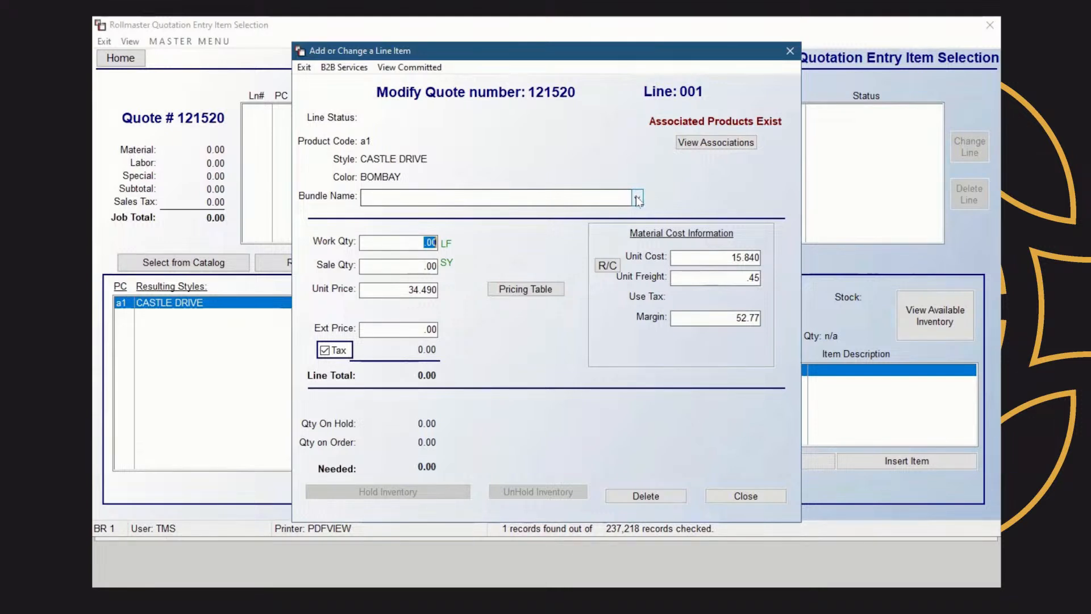
Enter CARPET-MASTER BEDROOM as line 001's Bundle Name
left_click(553, 195)
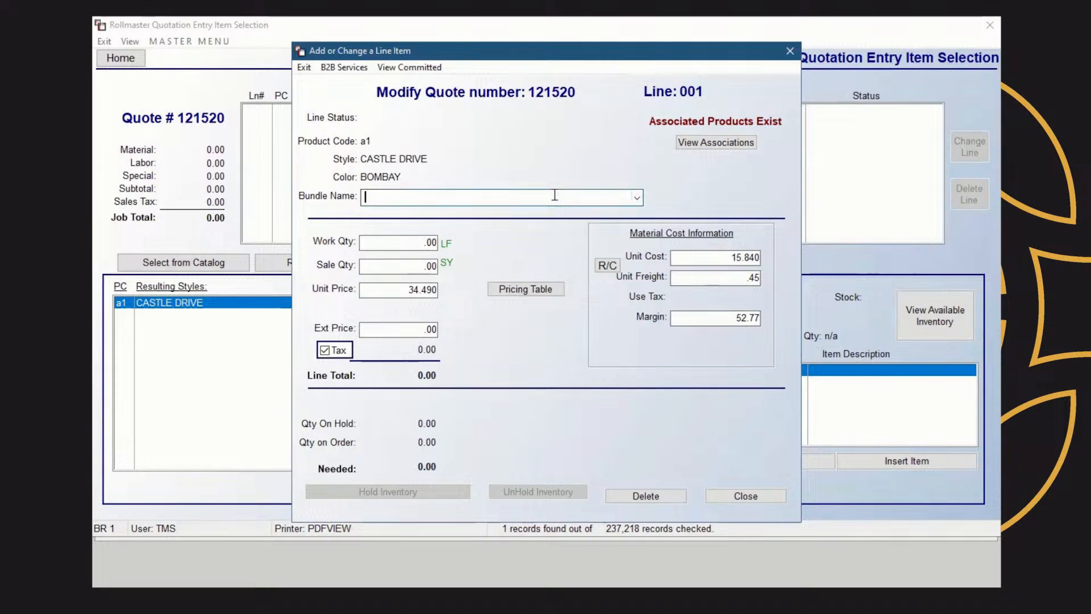
type("CARPET-MASTER BED")
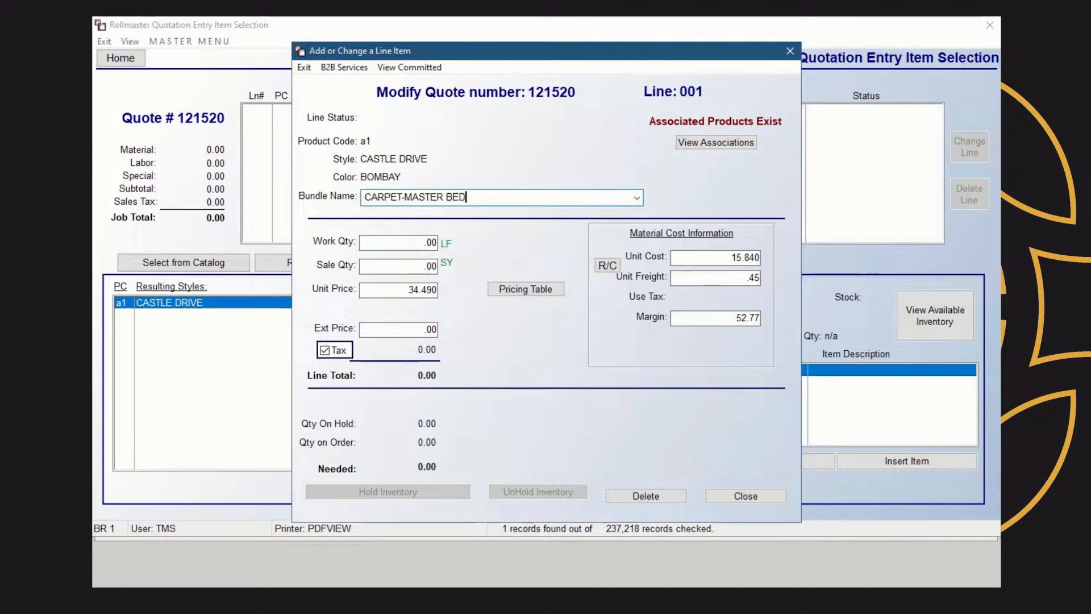
type("ROOM")
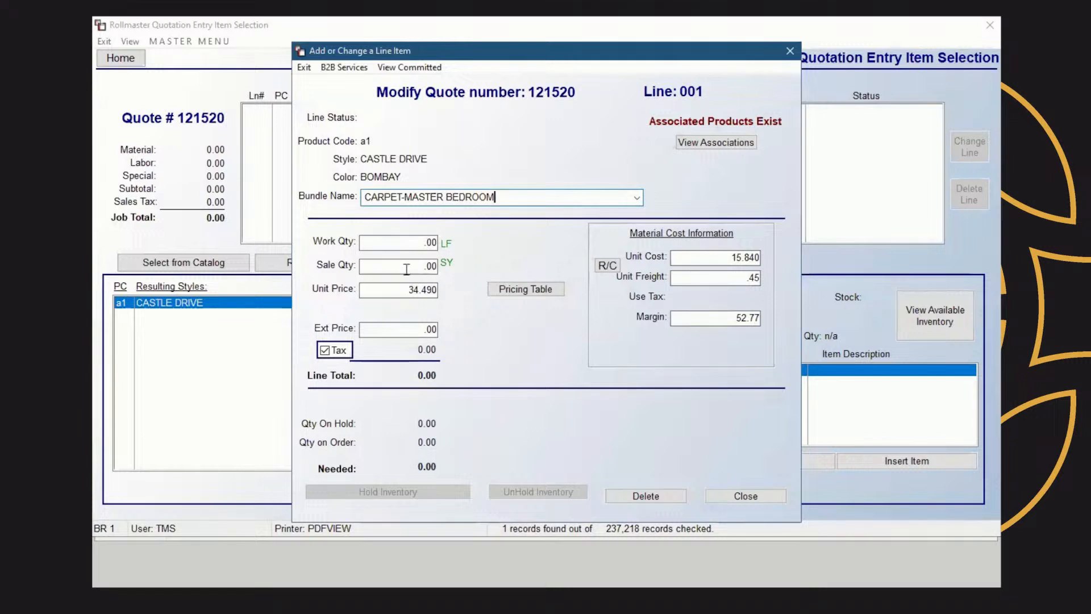
left_click(420, 244)
Enter work quantity 20 and unit price 33 on the CASTLE DRIVE line
type("20")
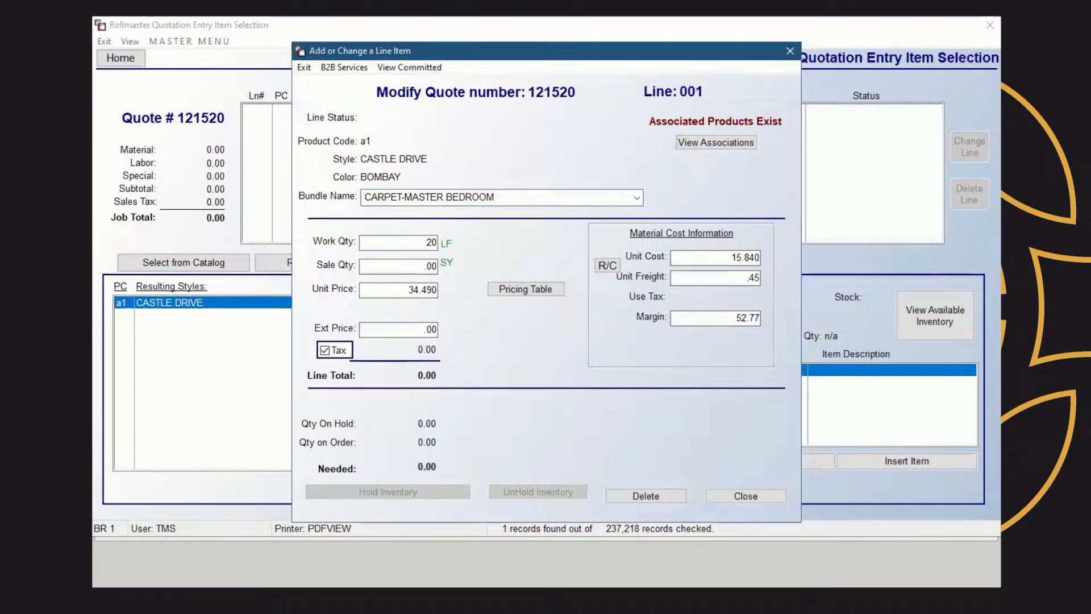
key("Tab")
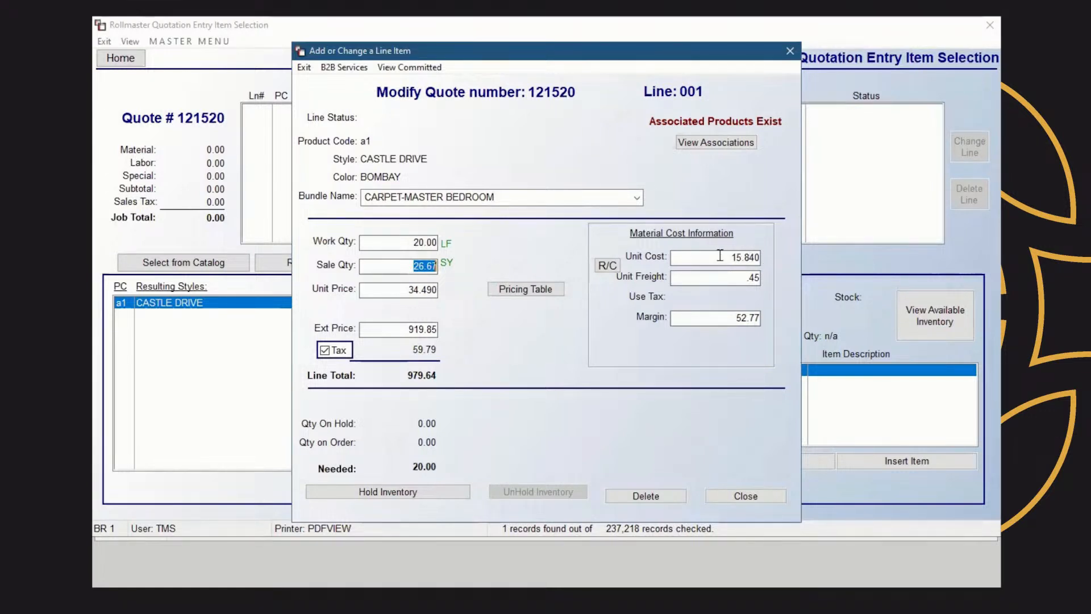
left_click(403, 292)
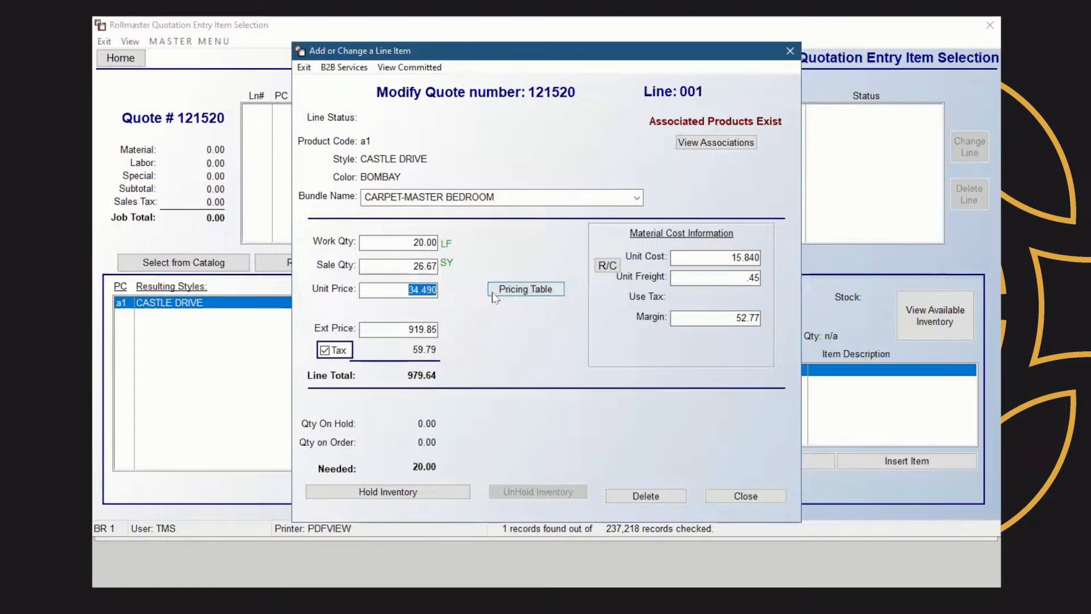
type("33")
key("Tab")
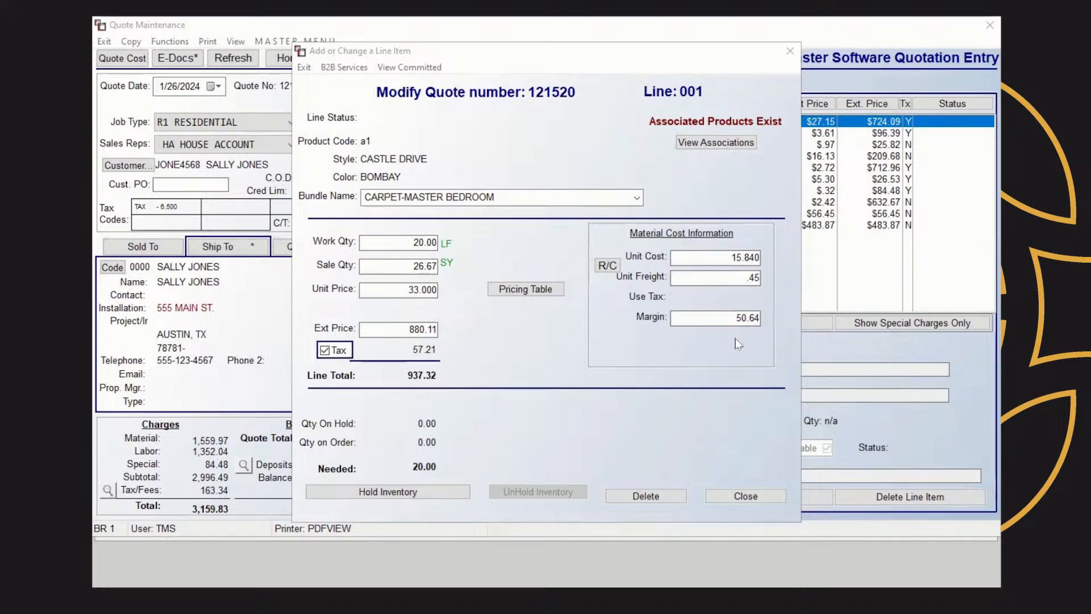
left_click(732, 321)
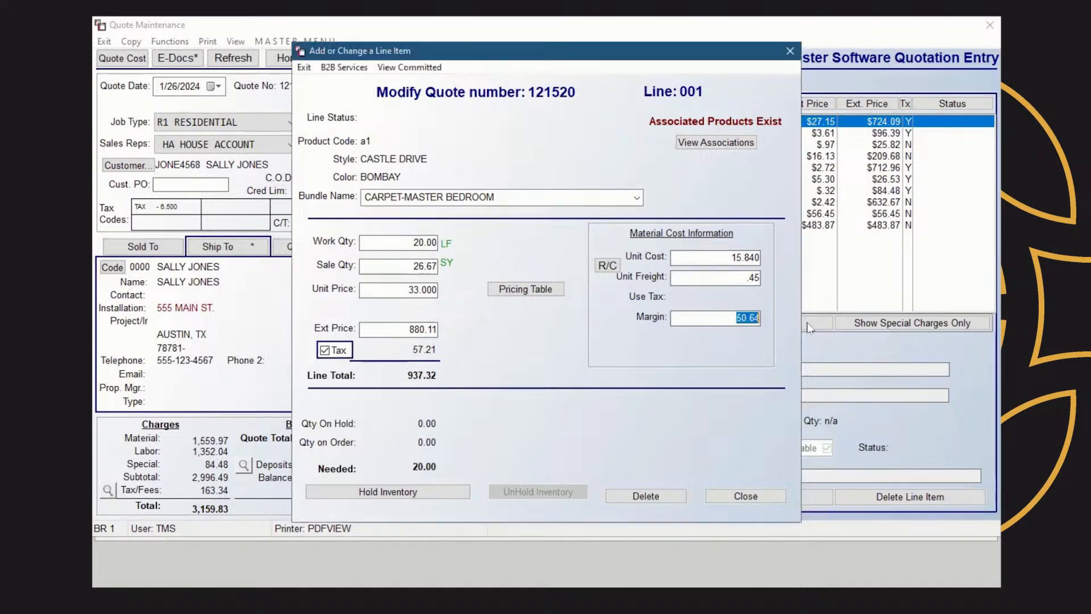
Set the CASTLE DRIVE line's margin to 40.00, then bring up its price levels
type("40.00")
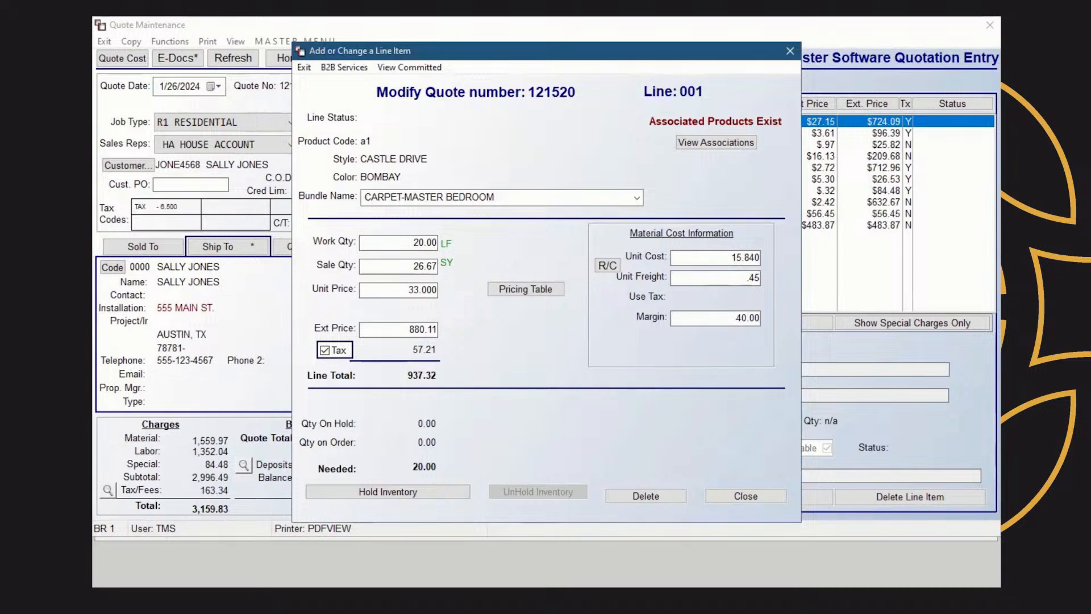
key("Tab")
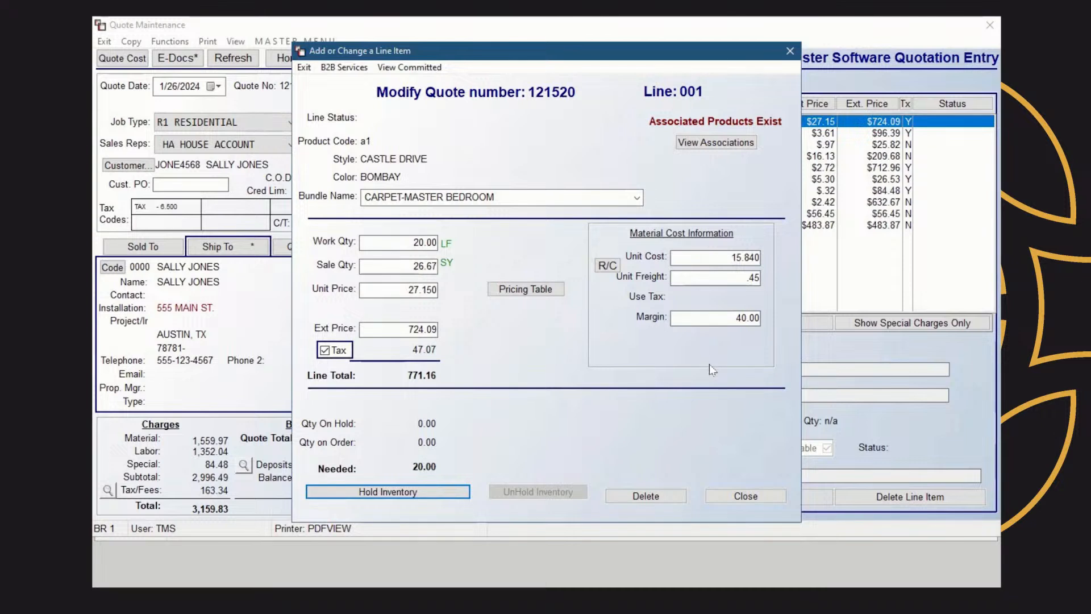
left_click(519, 291)
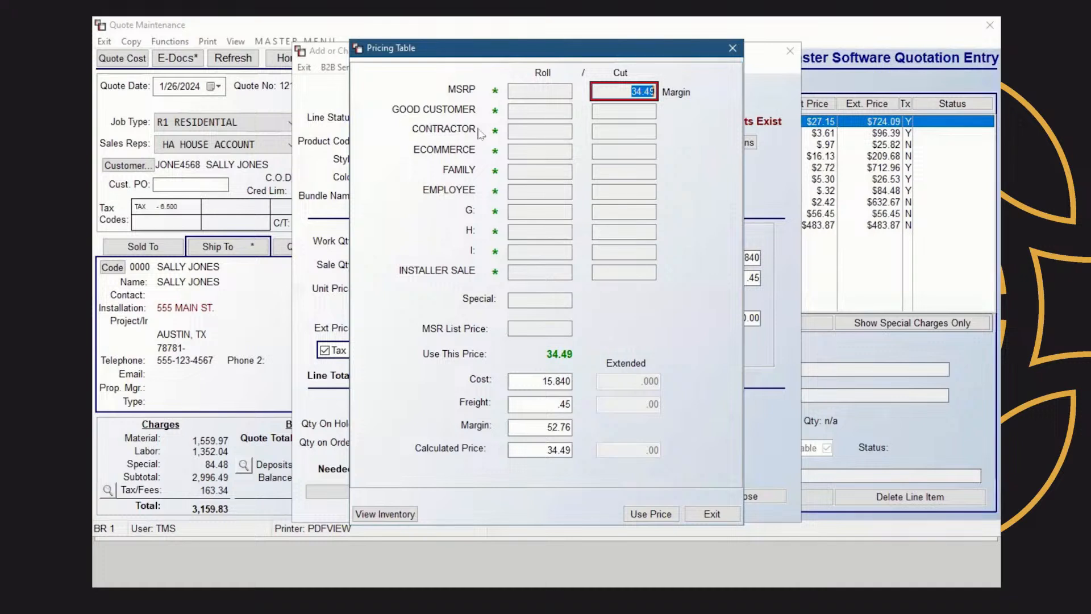
Check the CONTRACTOR price, close price levels without applying it, and finish the CASTLE DRIVE line
left_click(643, 132)
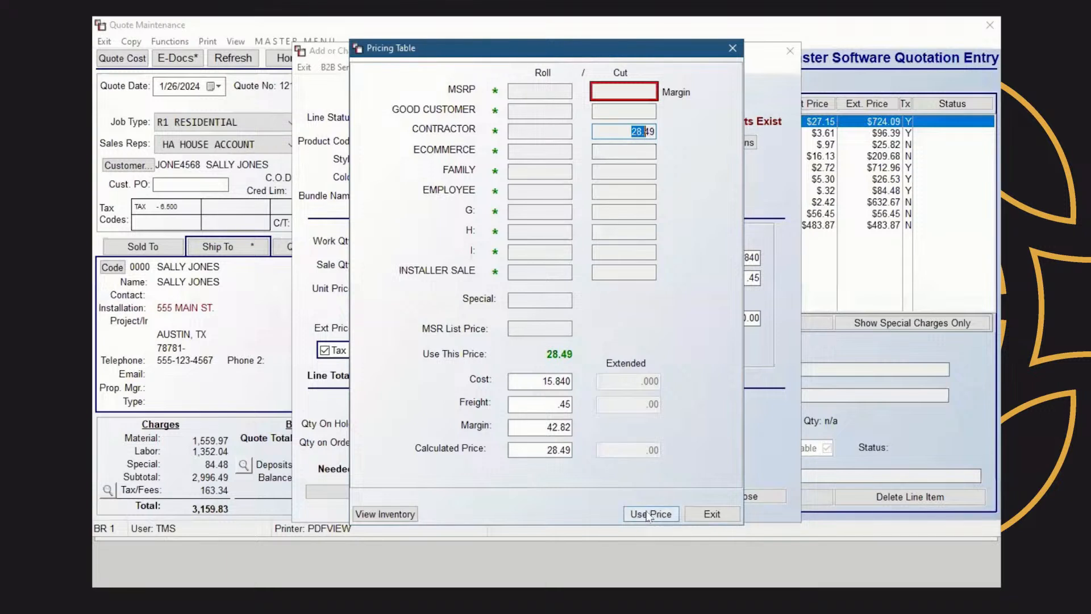
left_click(733, 51)
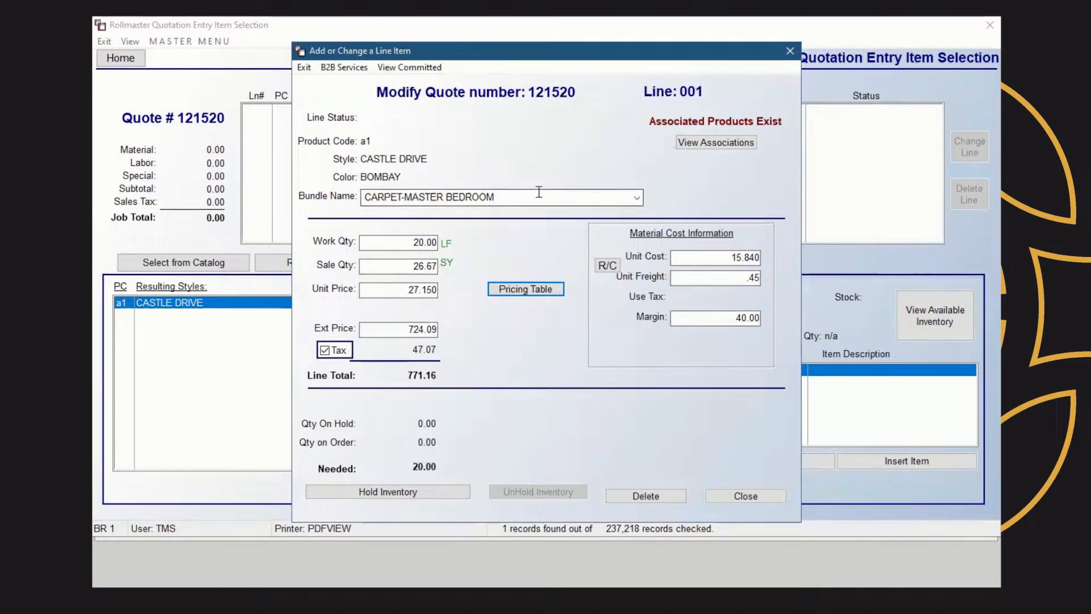
left_click(758, 496)
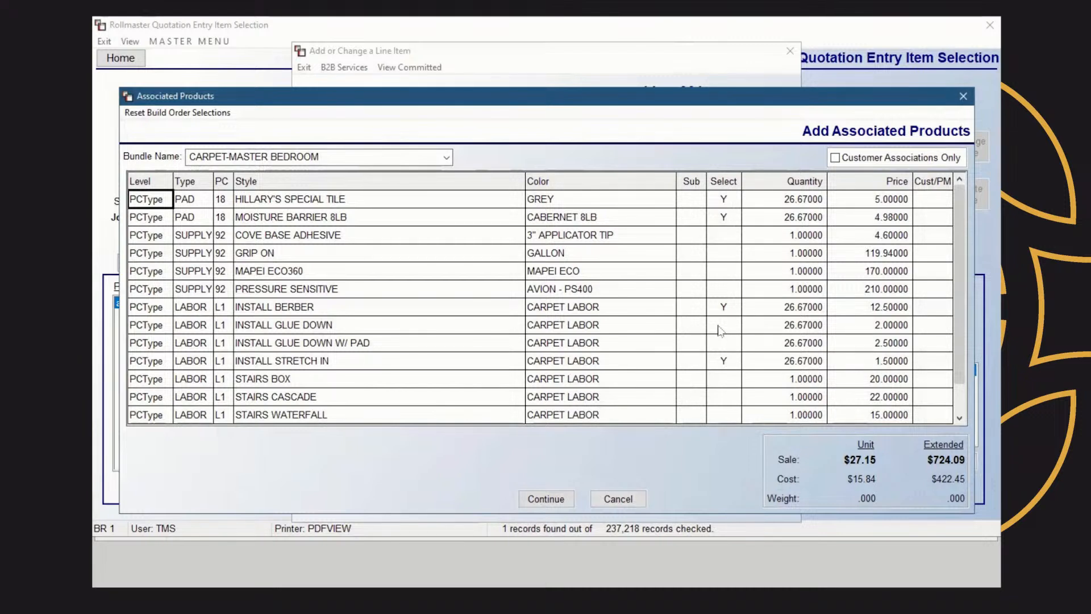
Keep only MOISTURE BARRIER, INSTALL STRETCH IN and STAIRS BOX selected as associated products
left_click(723, 308)
left_click(724, 200)
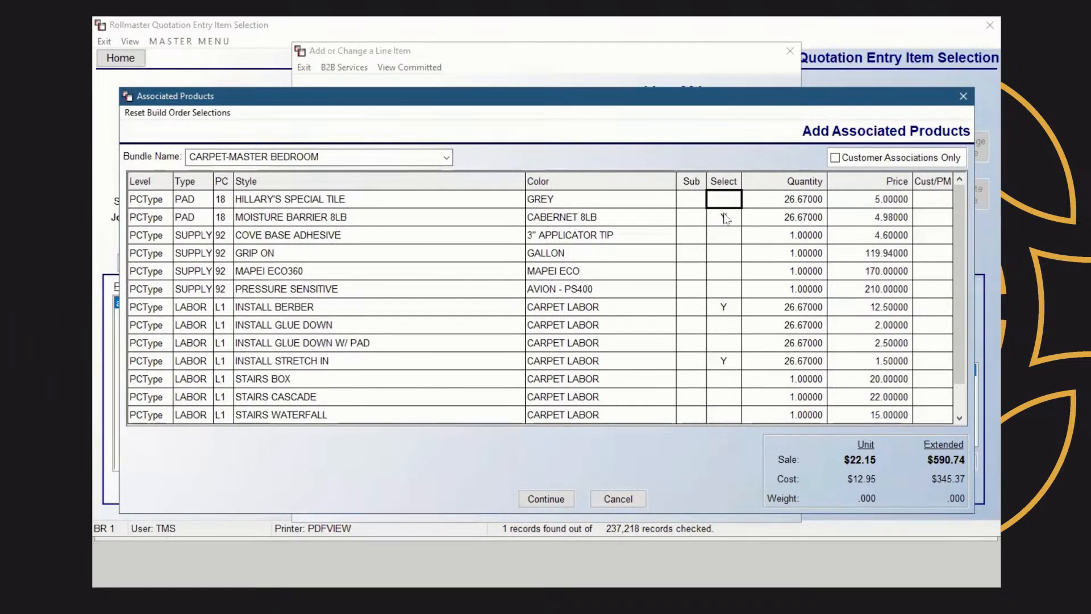
left_click(727, 218)
left_click(726, 220)
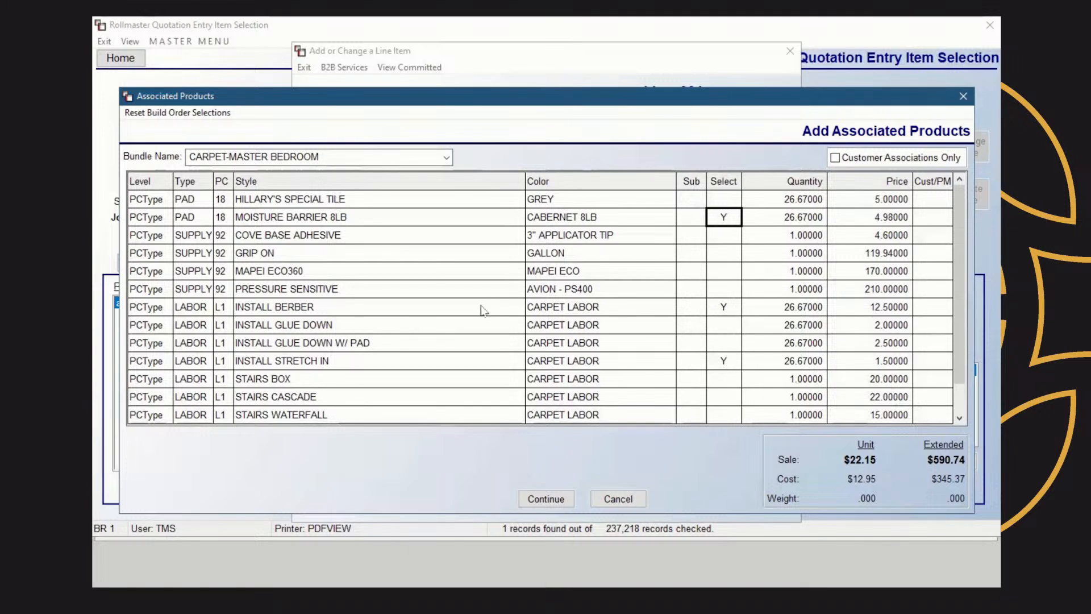
left_click(728, 309)
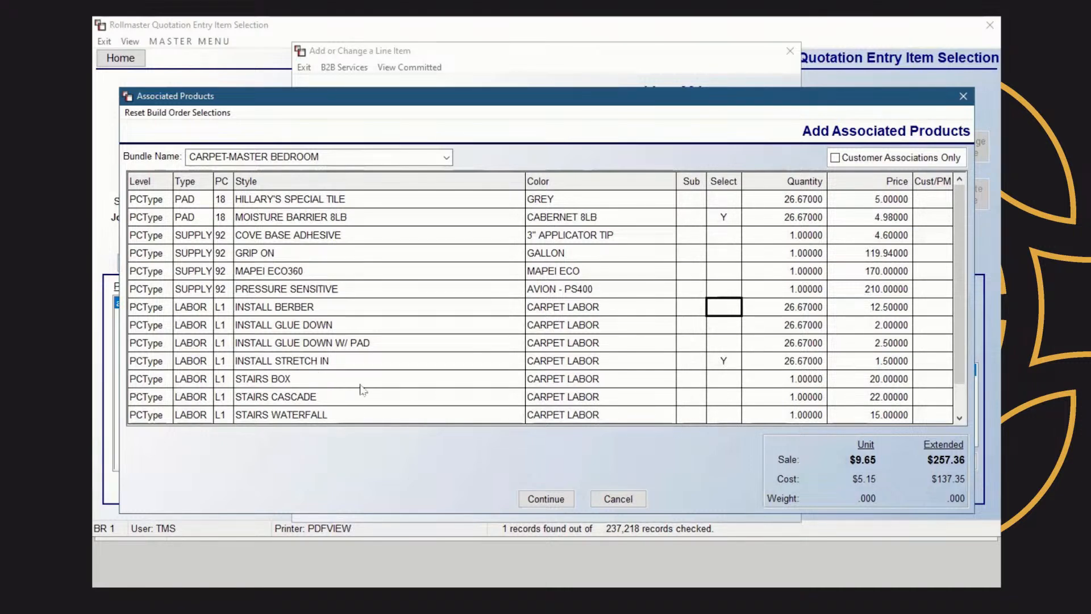
left_click(726, 386)
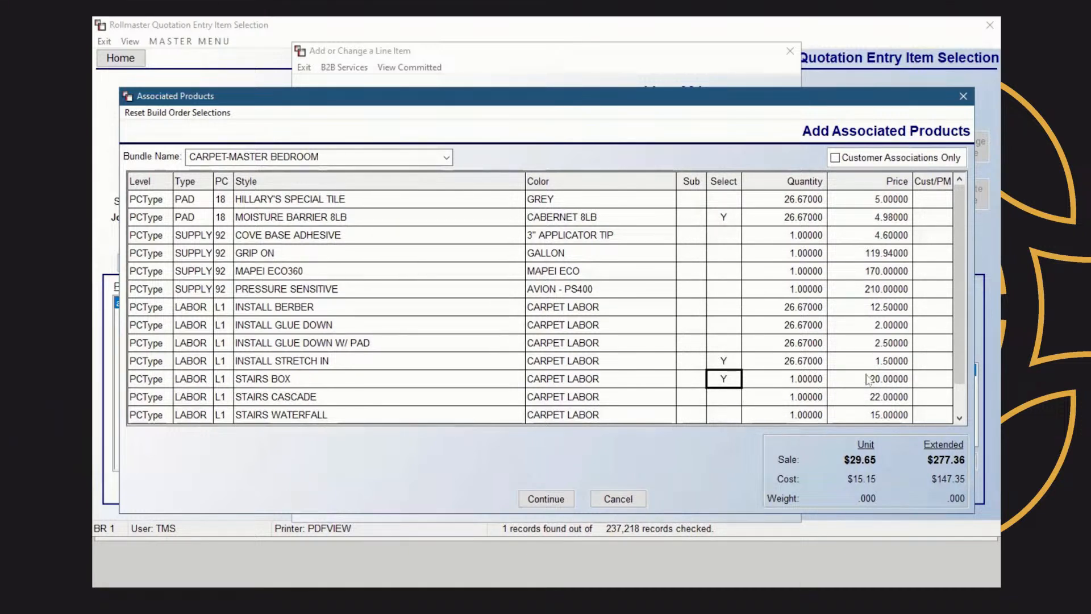
Set the STAIRS BOX quantity to 13 and accept the associated products
left_click(807, 382)
type("13.0")
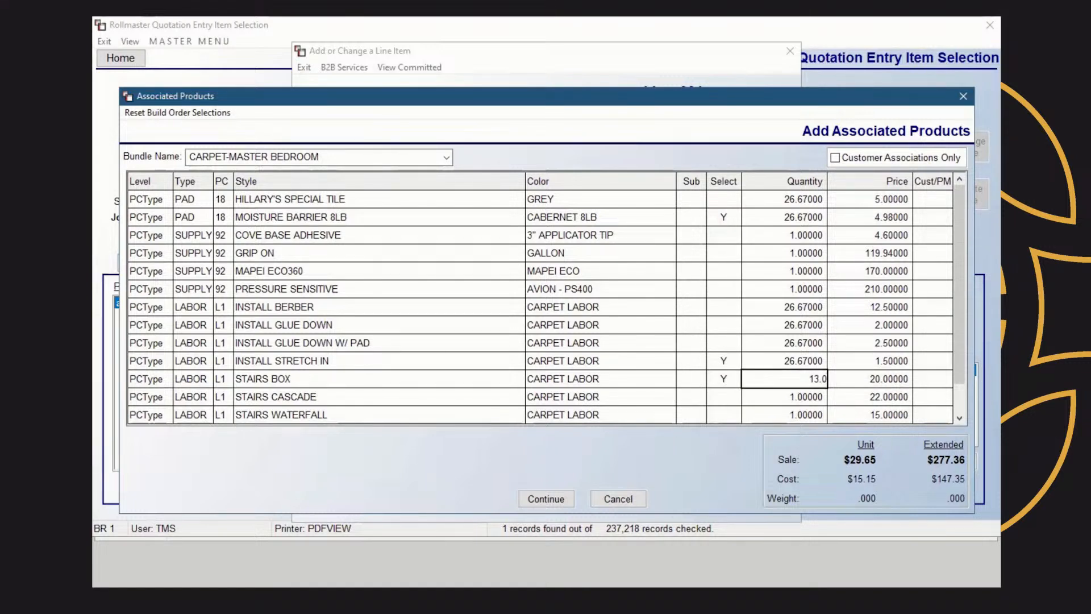
key("Return")
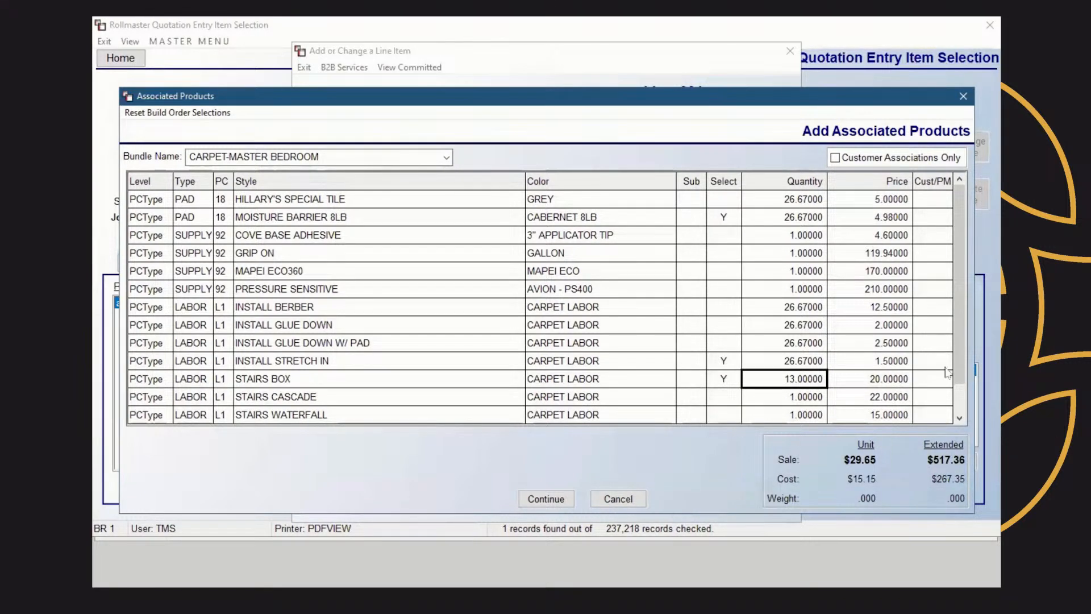
left_click_drag(960, 335, 964, 377)
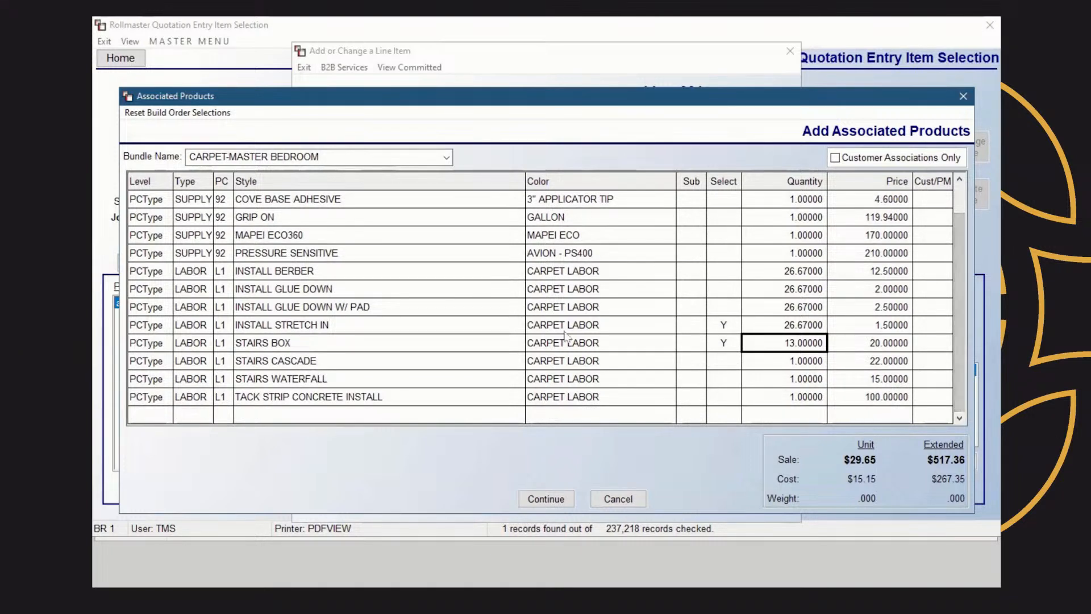
left_click(560, 501)
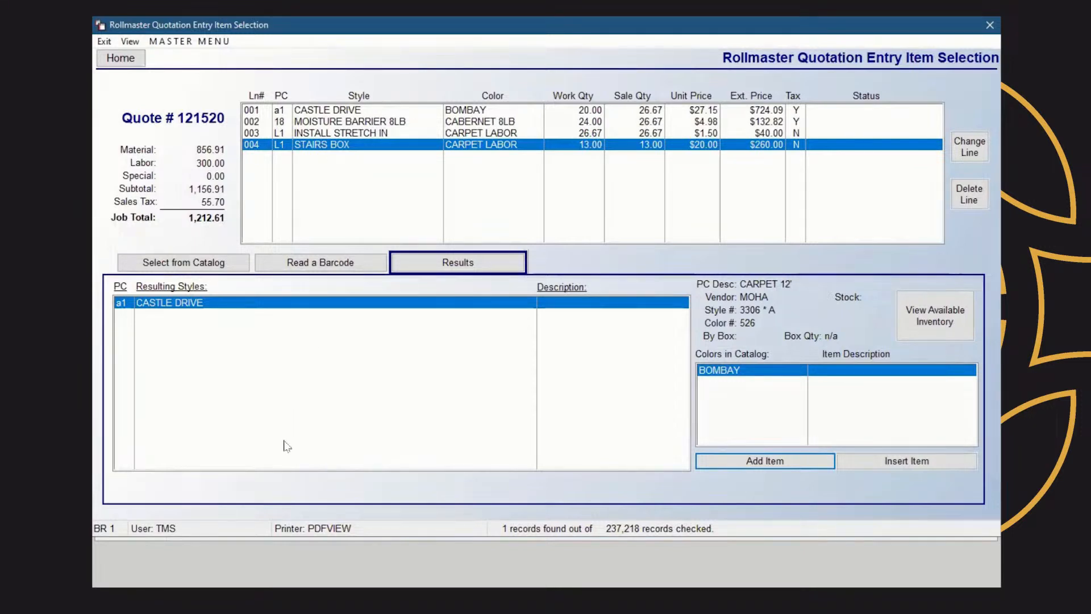
left_click(210, 257)
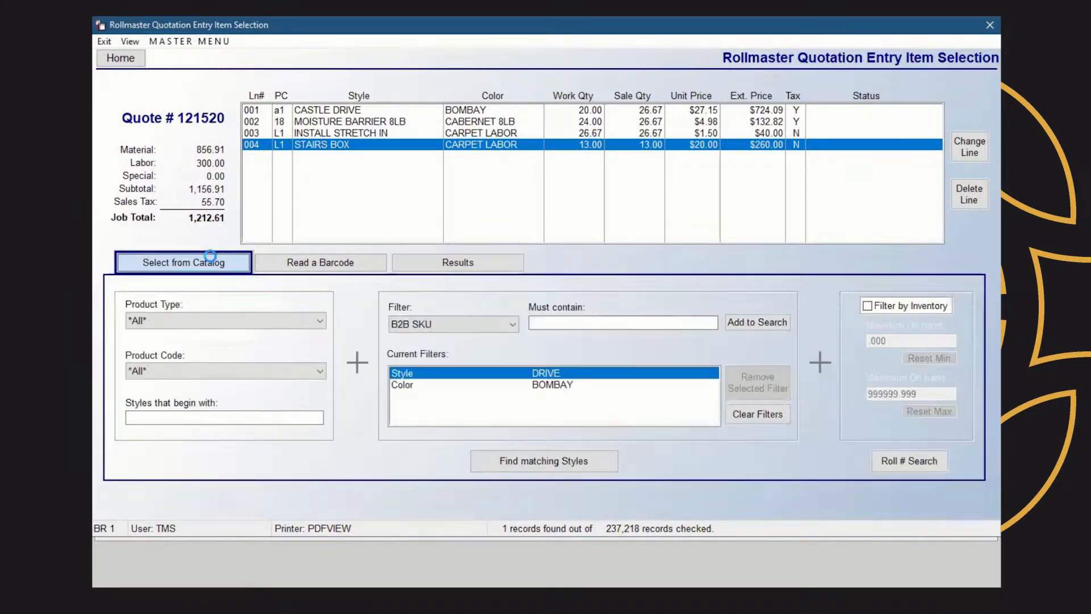
Search TILE products with style filter ASIAG and add ASIAGO 12x24 in WHITE as a new line
left_click(522, 321)
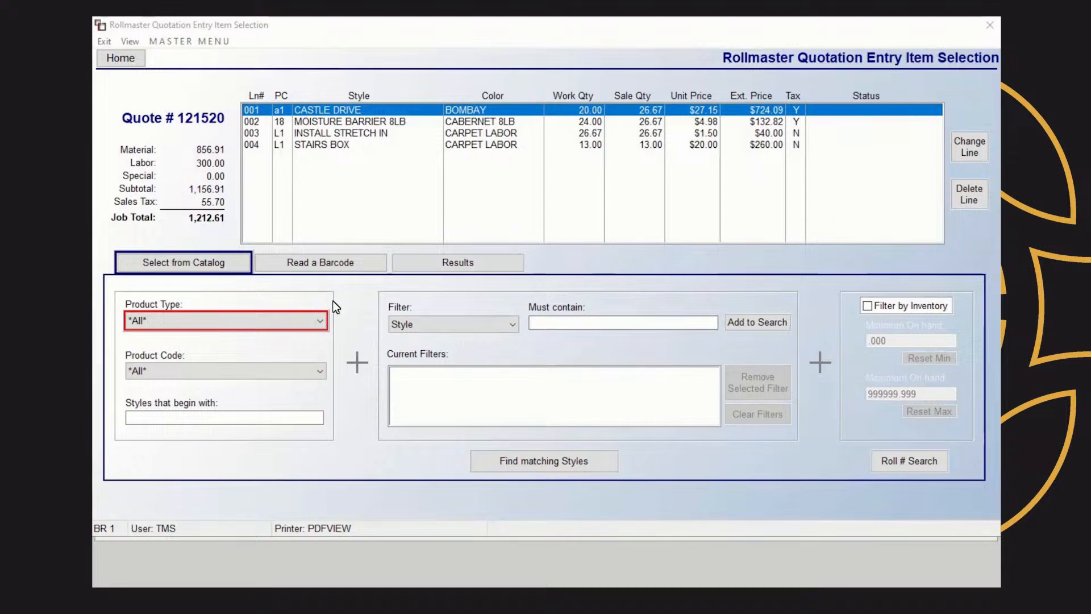
left_click(315, 323)
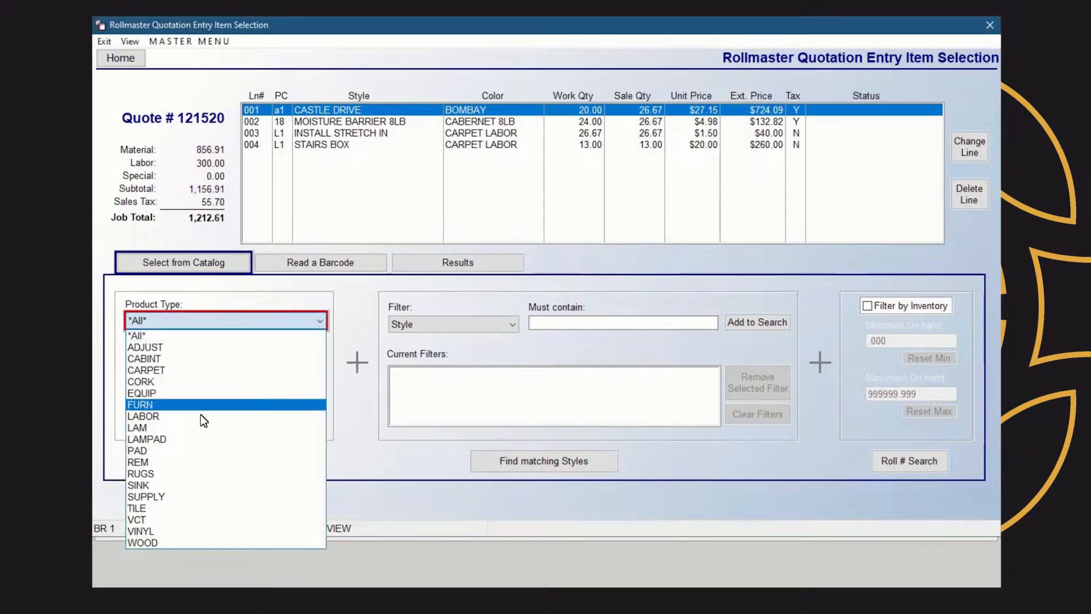
left_click(160, 507)
left_click(576, 324)
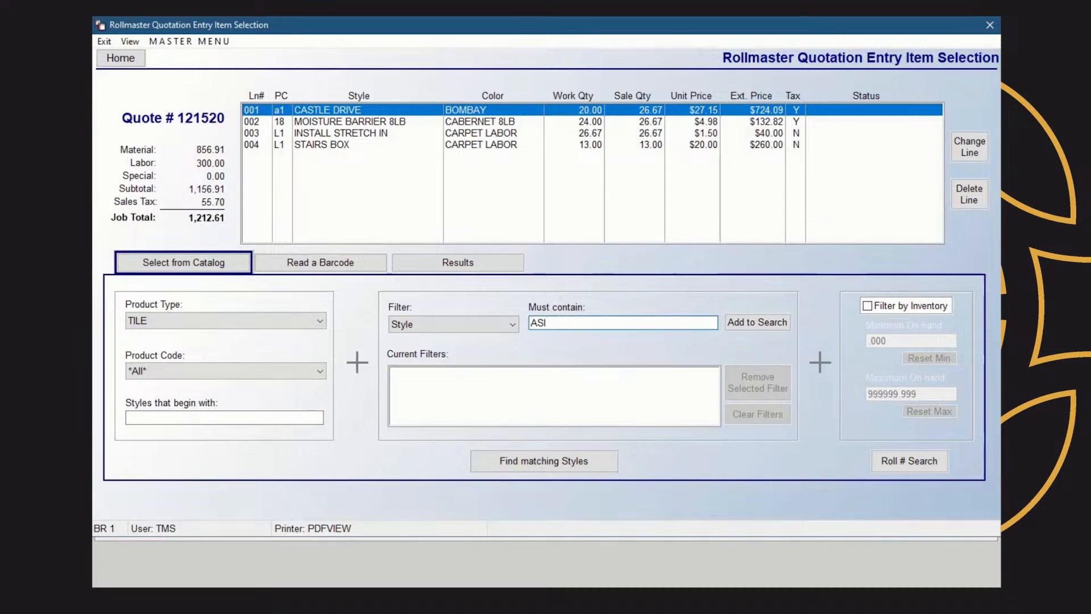
type("ASIAG")
left_click(762, 322)
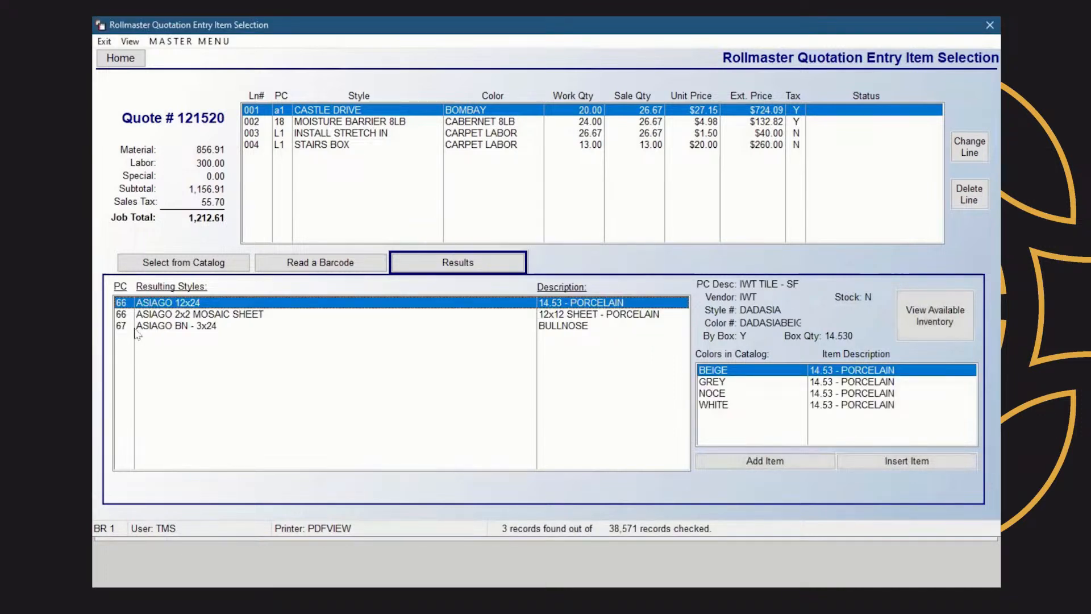
left_click(724, 408)
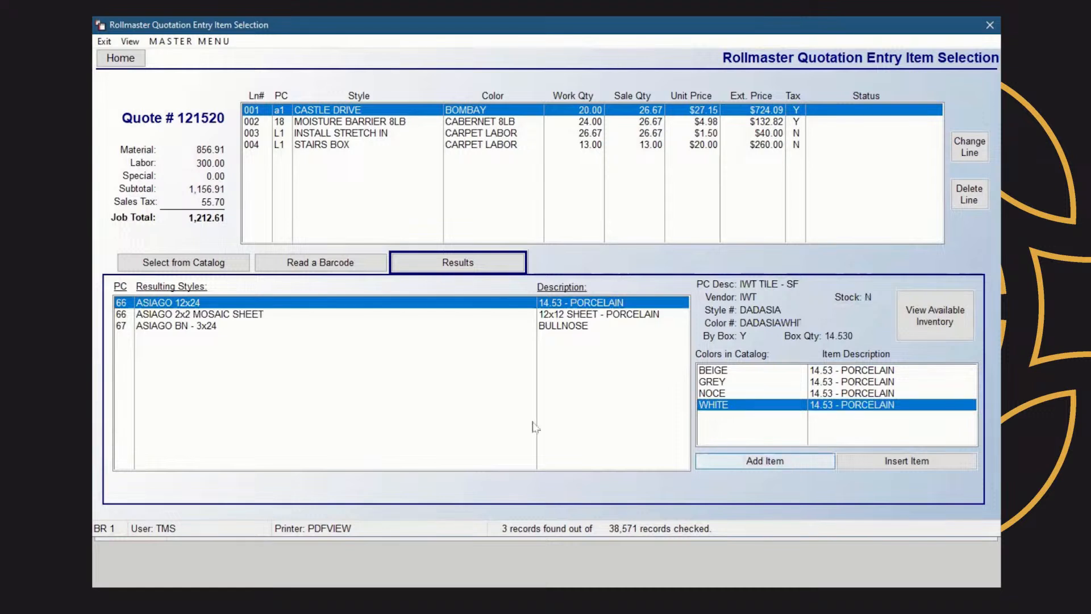
left_click(765, 461)
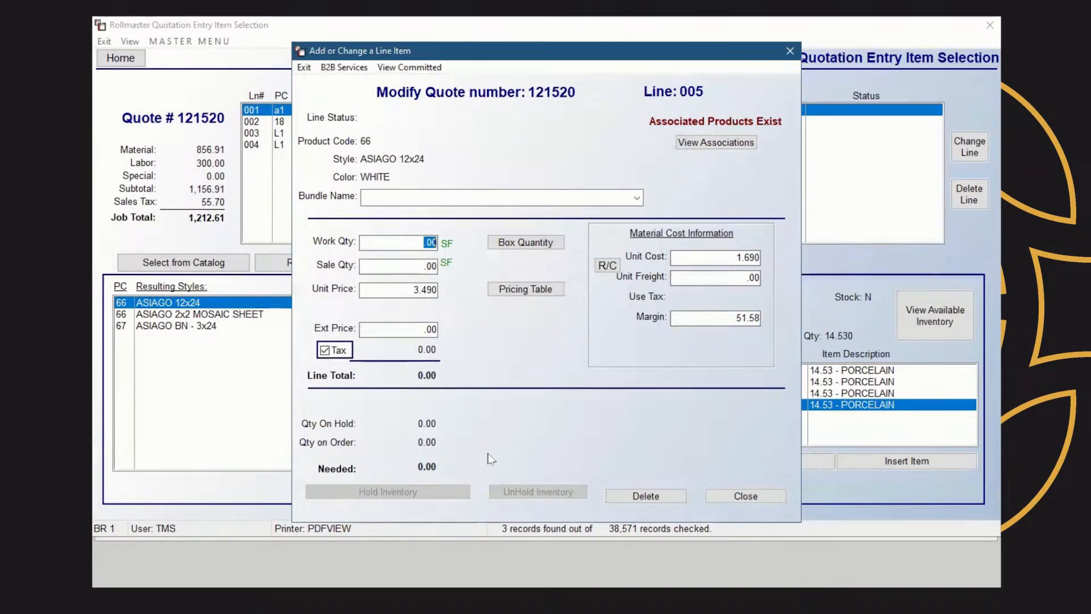
Enter 250 SF work quantity, accept rounding up to full boxes, and set a 35% margin
type("250")
key("Tab")
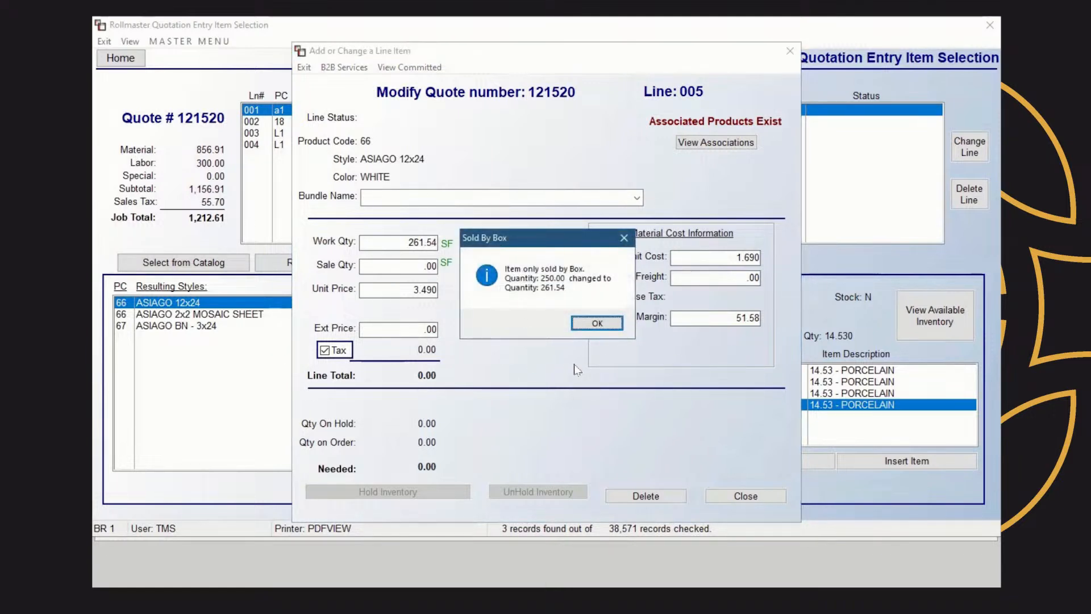
left_click(591, 323)
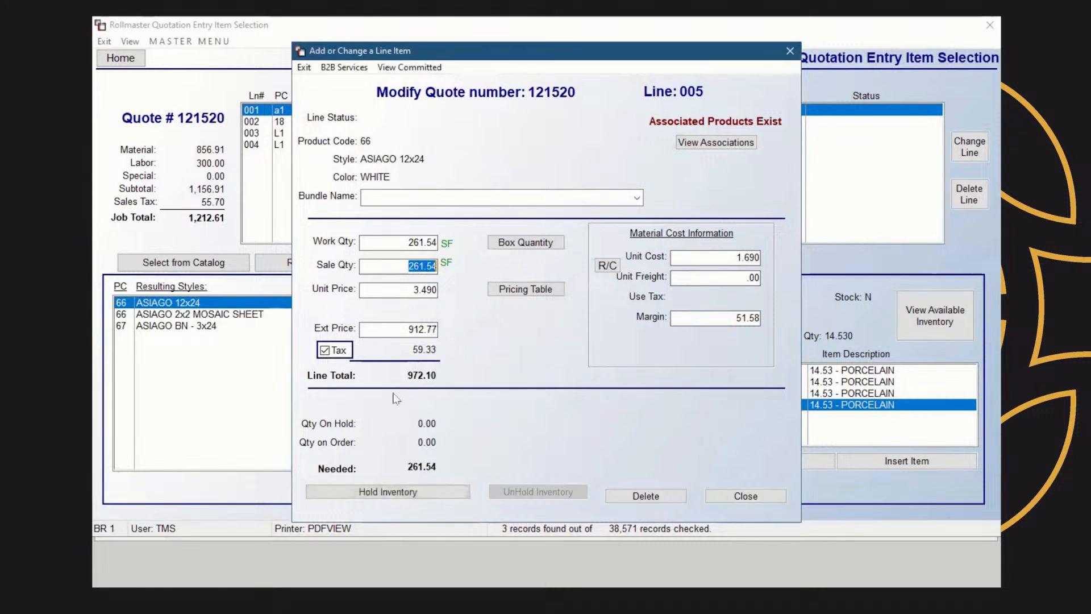
left_click(742, 318)
type("35.00")
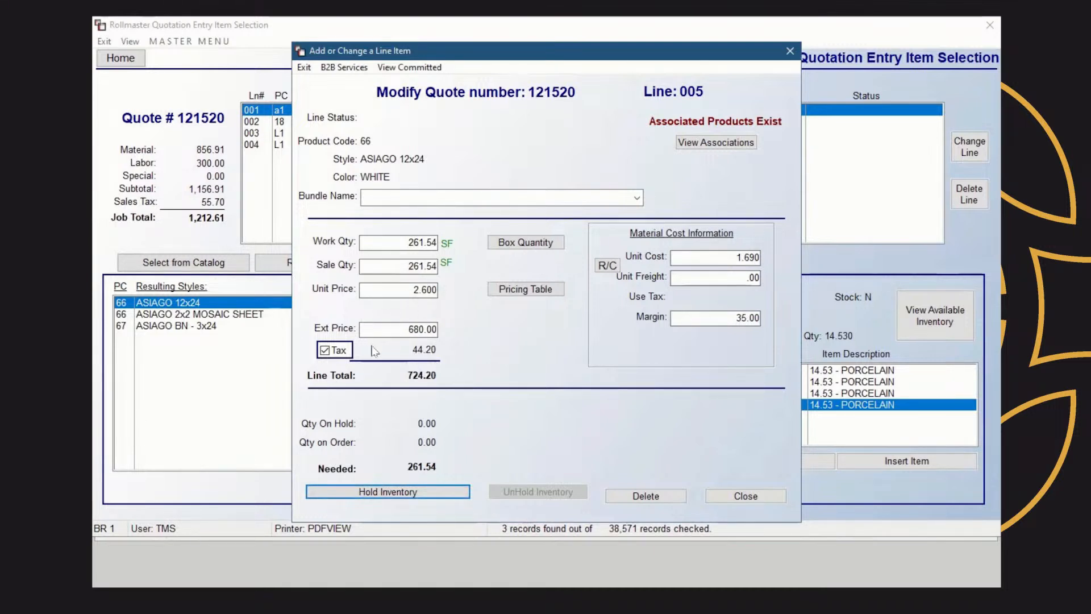
left_click(758, 496)
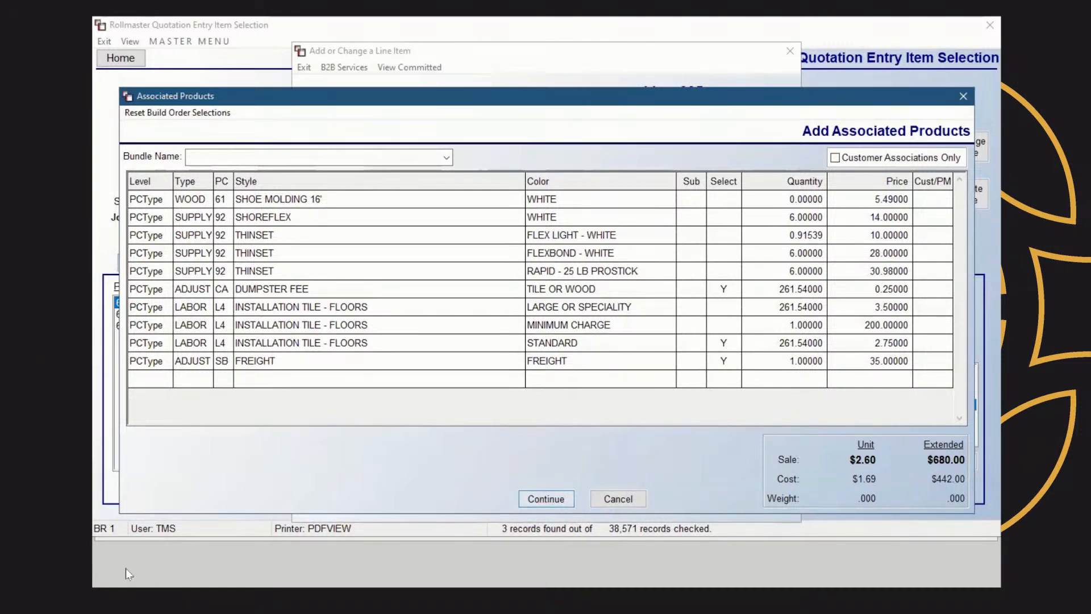
Accept the dumpster fee, standard tile installation and freight associated products
left_click(546, 497)
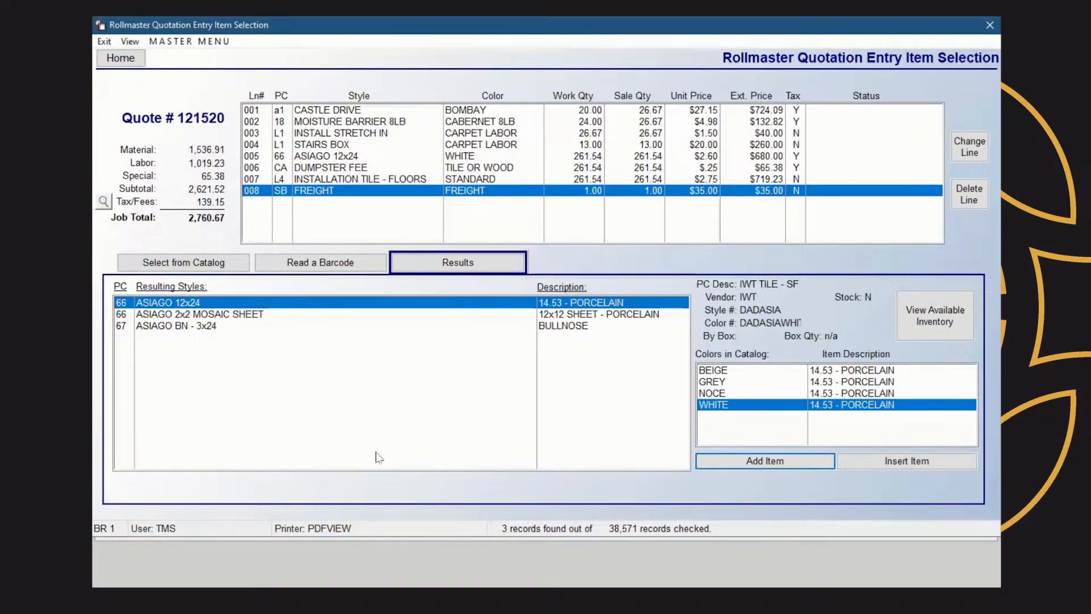
Re-search TILE products with style filter ASIAGO and select the ASIAGO BN - 3x24 bullnose
left_click(213, 271)
left_click(519, 328)
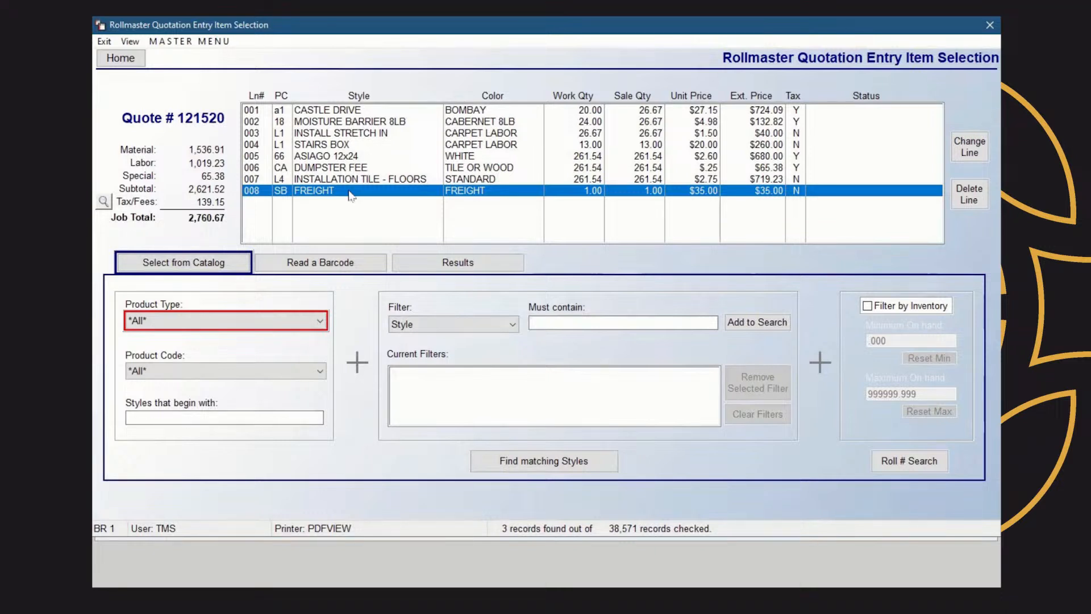
left_click(320, 321)
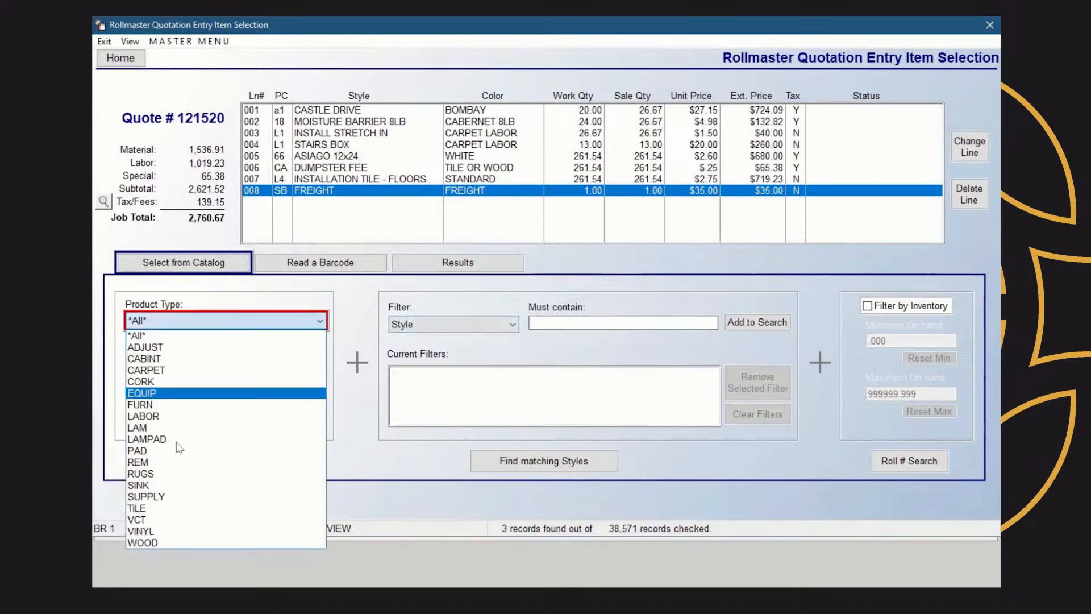
left_click(181, 508)
left_click(560, 324)
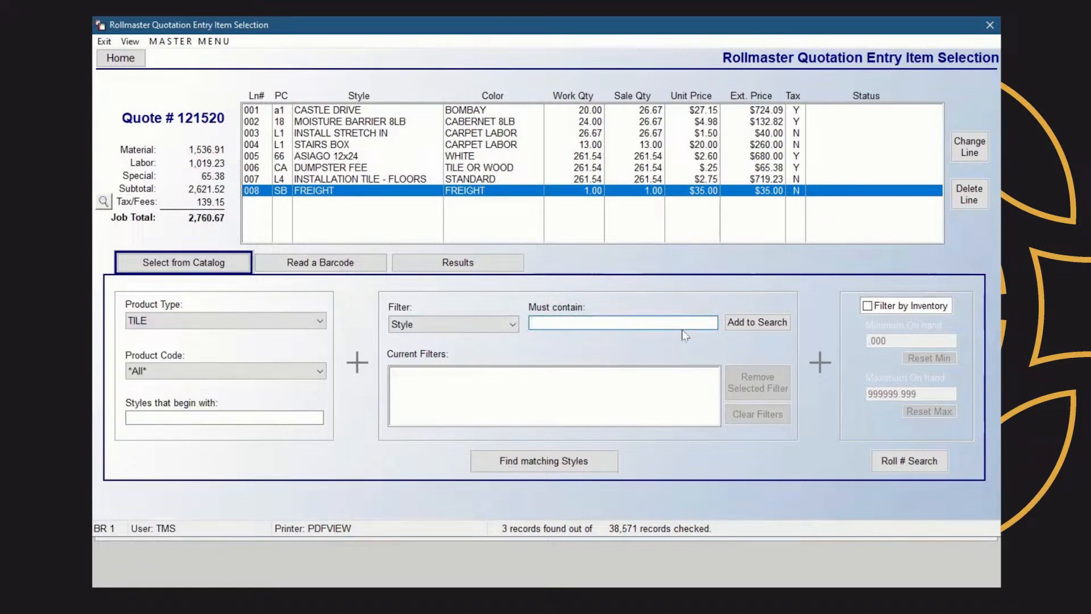
type("ASIAGO")
left_click(759, 323)
left_click(514, 463)
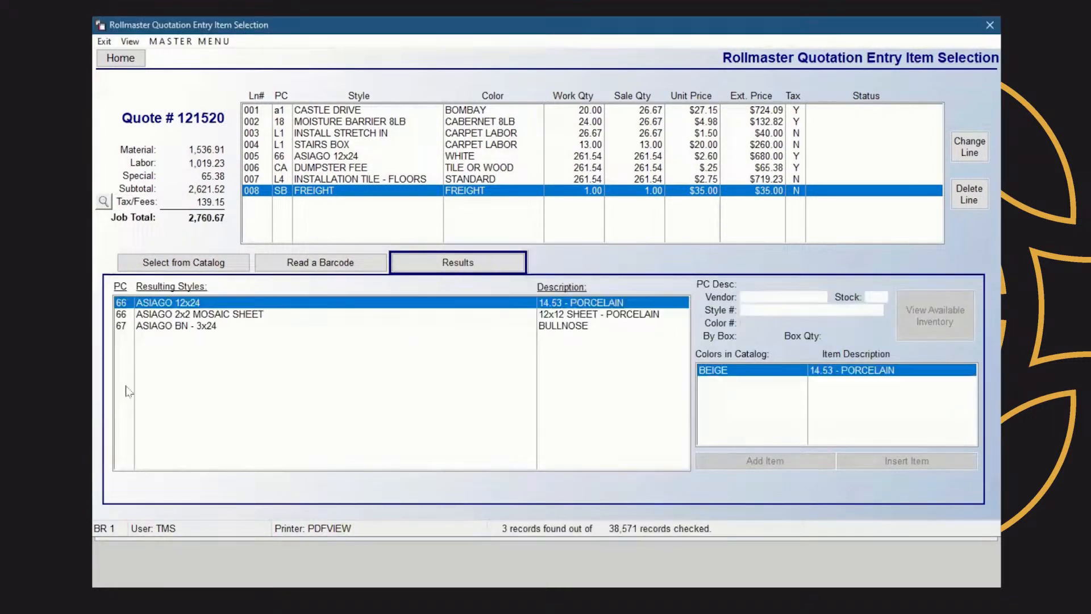
left_click(235, 327)
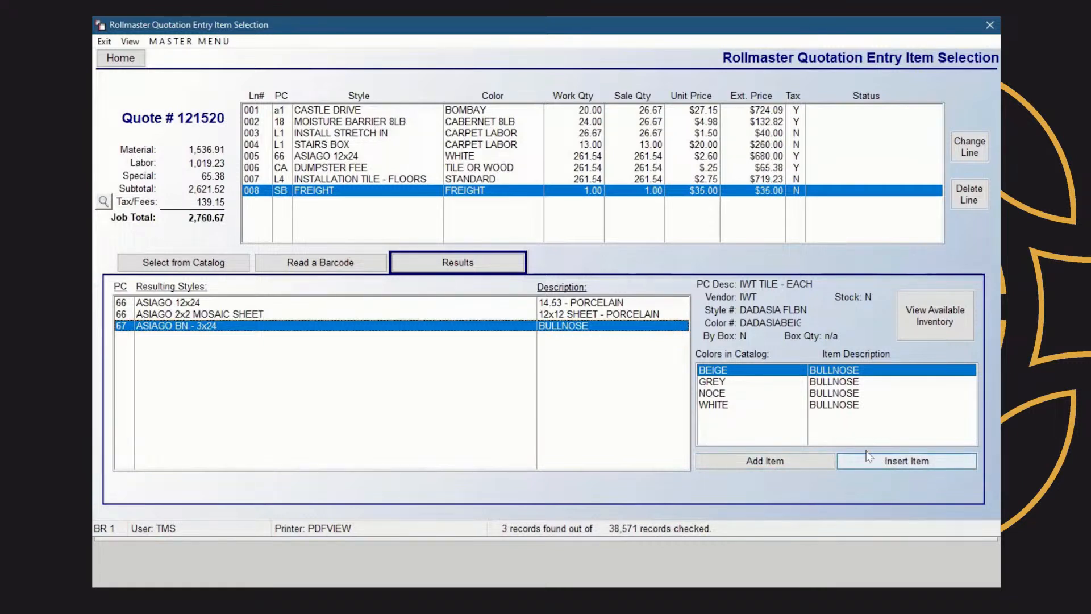
Insert ASIAGO BN - 3x24 in WHITE as a new quote line with work quantity 5
left_click(717, 407)
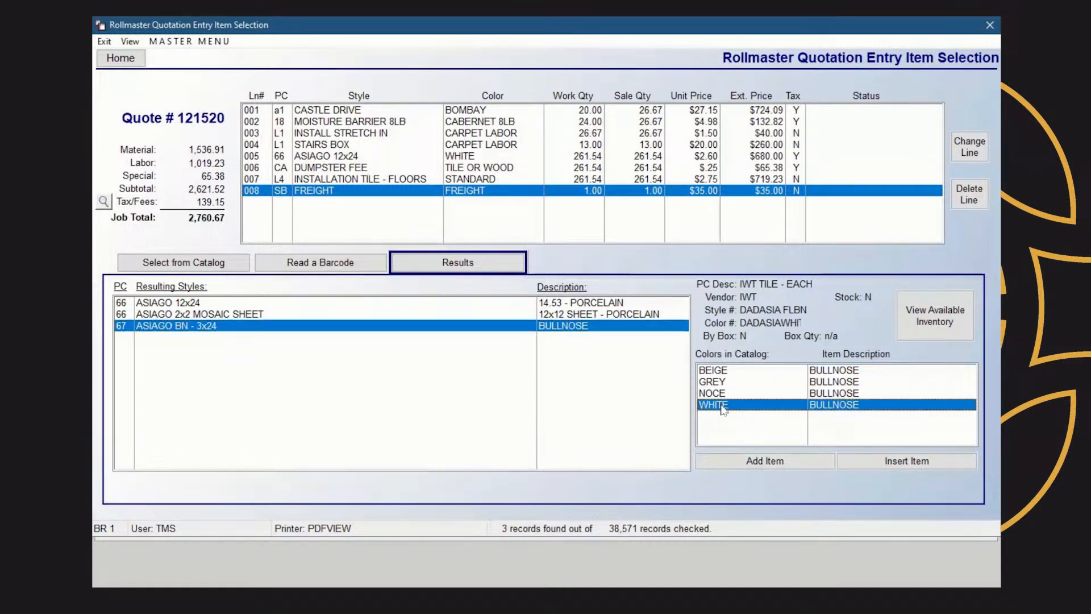
left_click(907, 461)
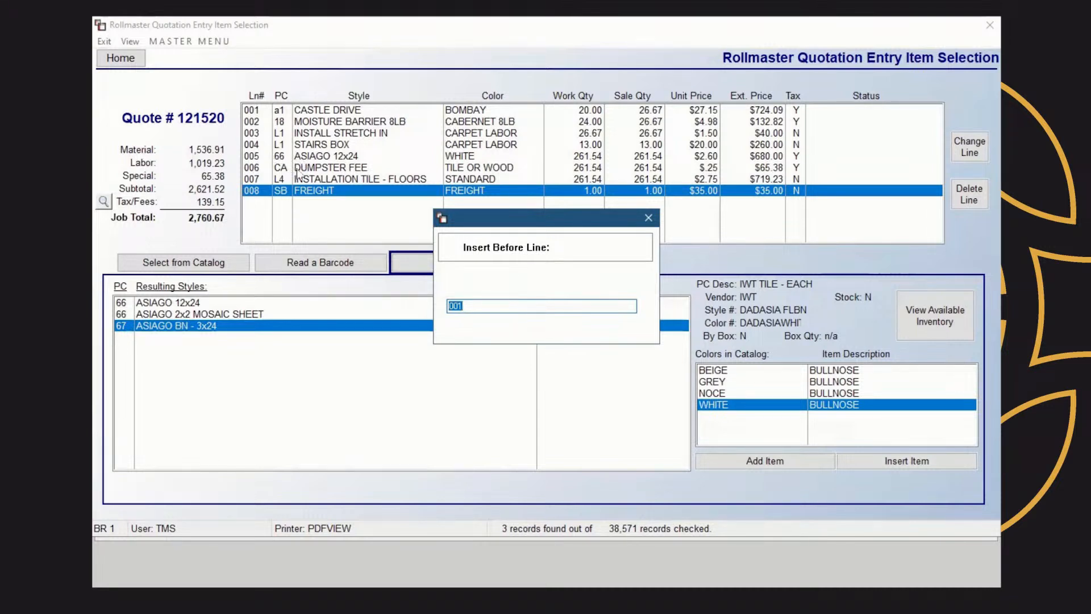
type("0")
key("Return")
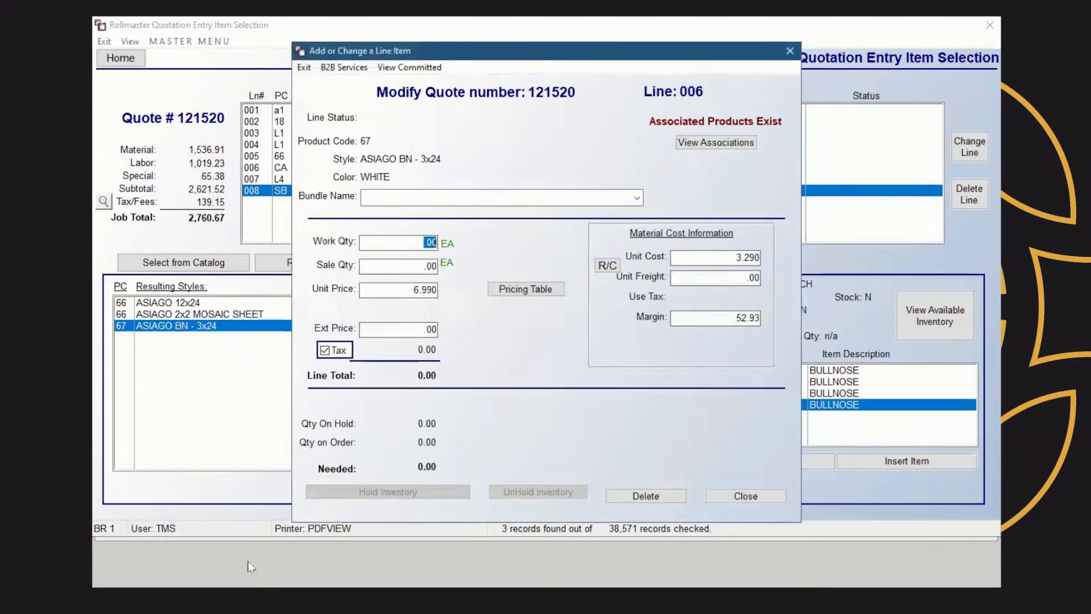
type("5")
key("Tab")
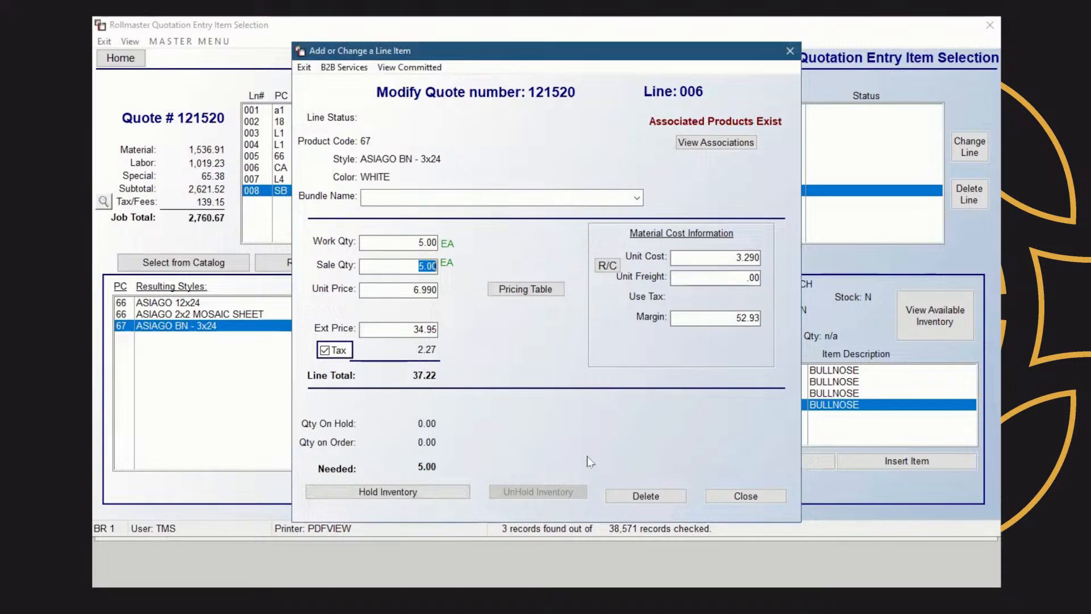
left_click(758, 496)
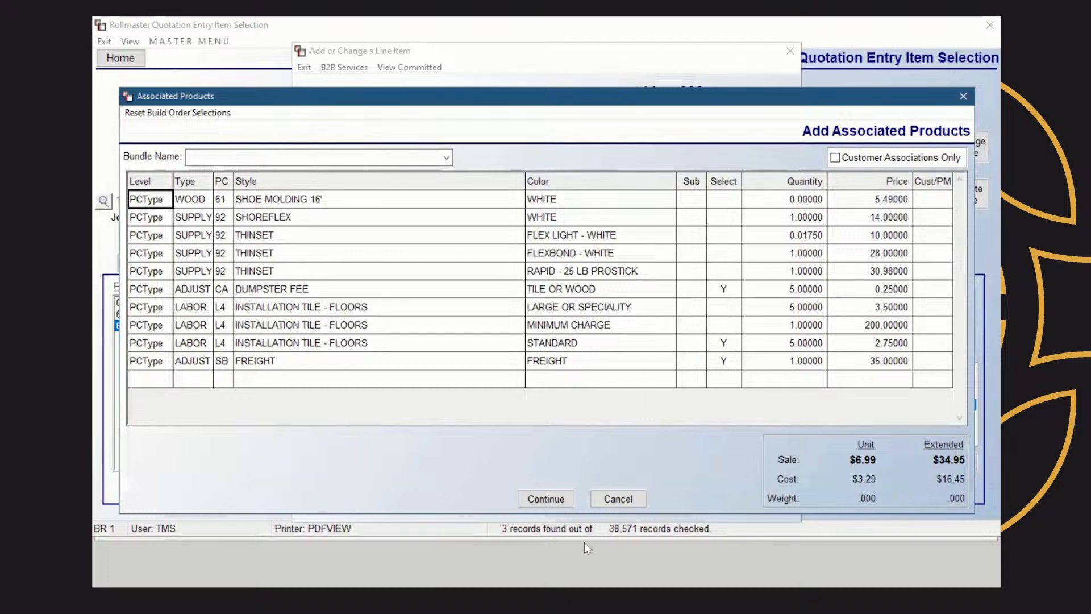
Skip the associated products and select the ASIAGO 12x24 tile line
left_click(630, 501)
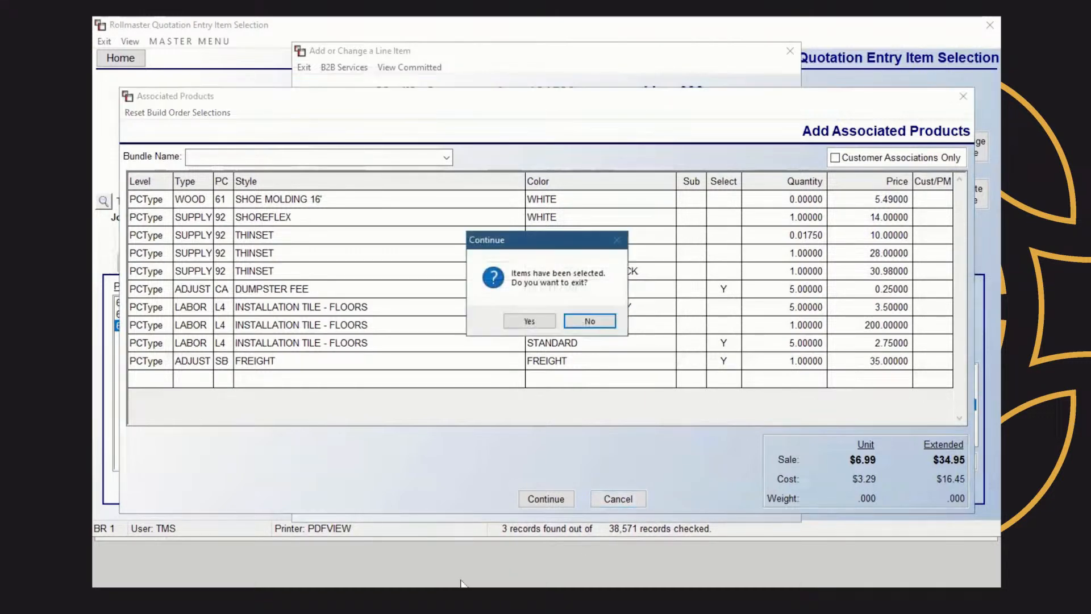
left_click(541, 328)
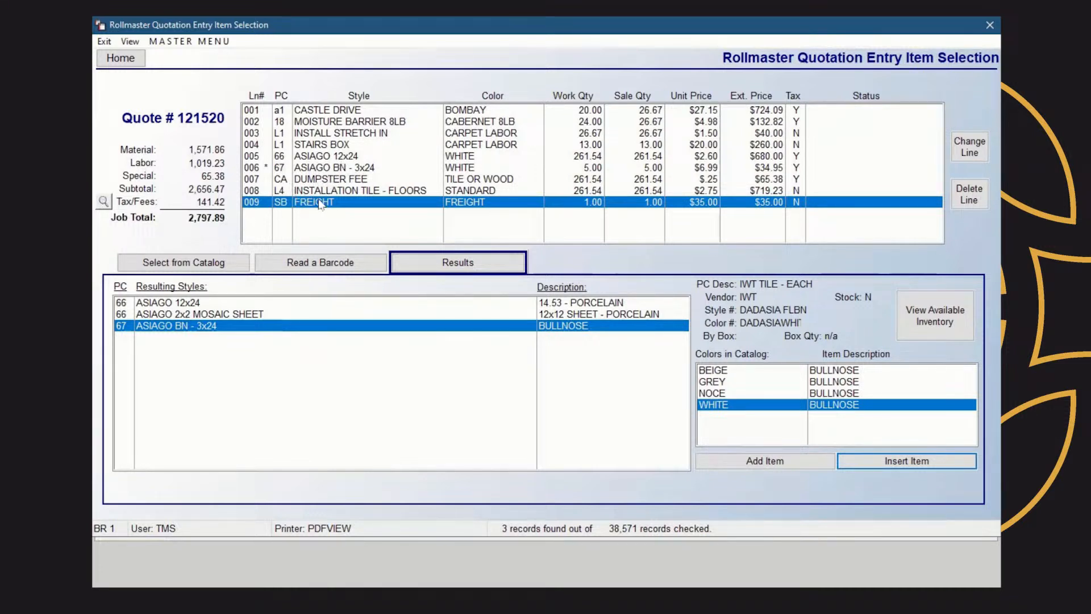
left_click(471, 156)
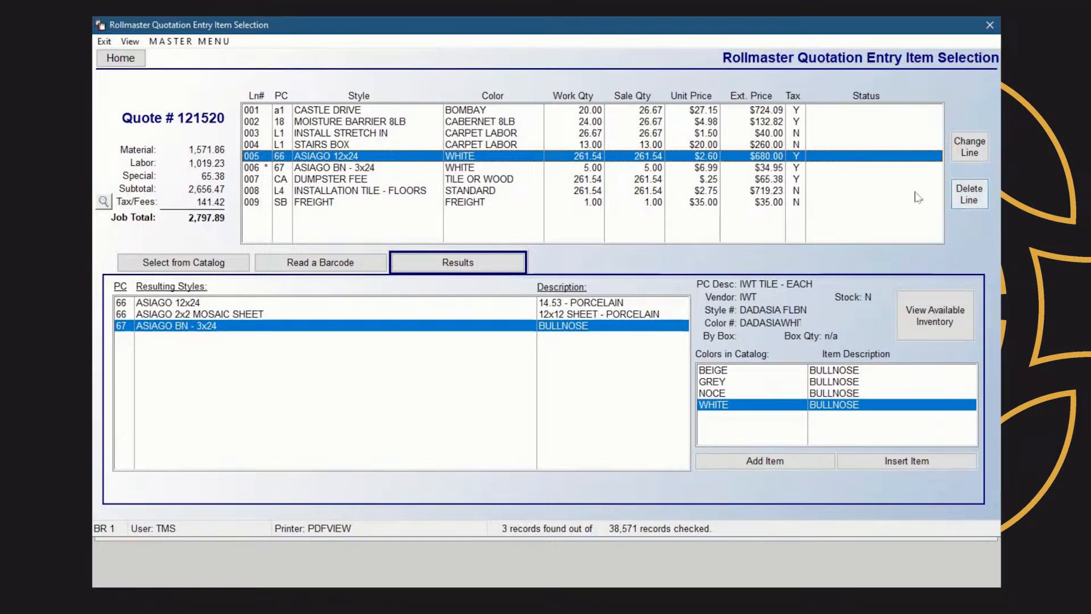
Switch line 005 from WHITE to NOCE, keeping the 2.600 unit price
right_click(376, 161)
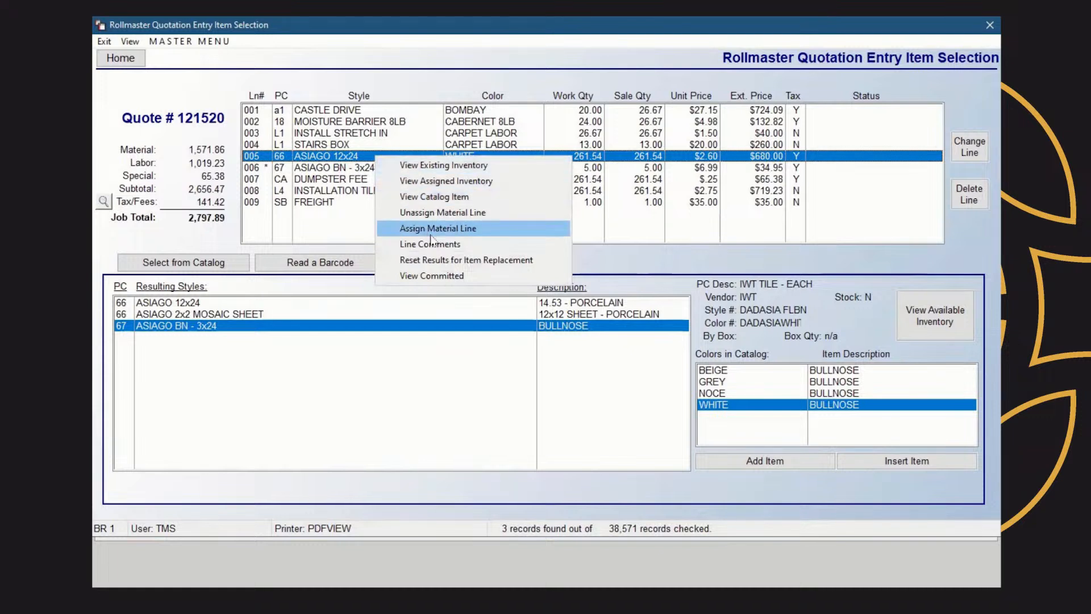
left_click(467, 262)
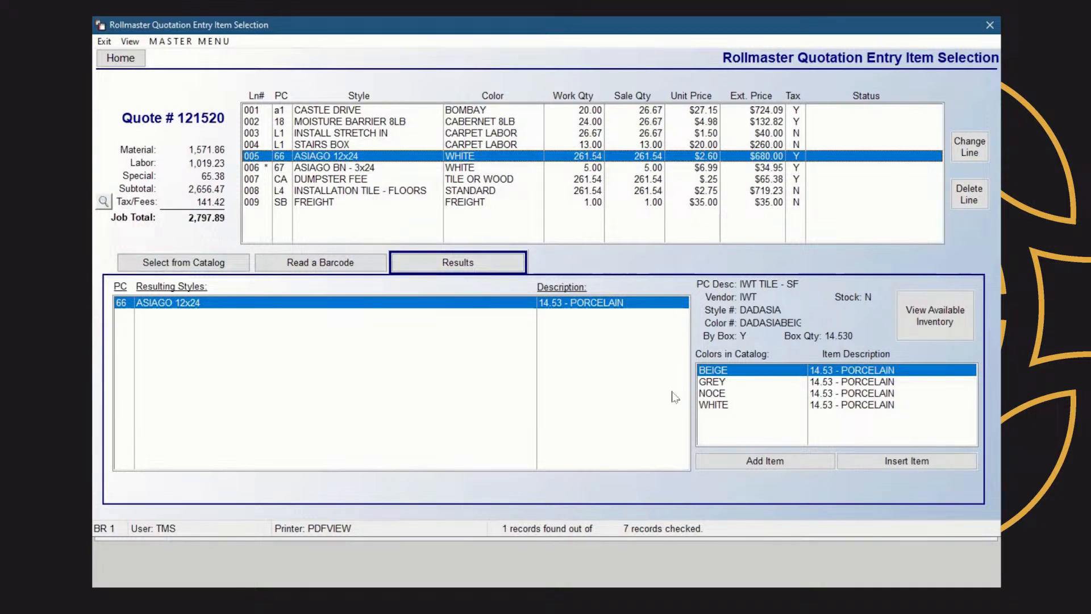
left_click(727, 394)
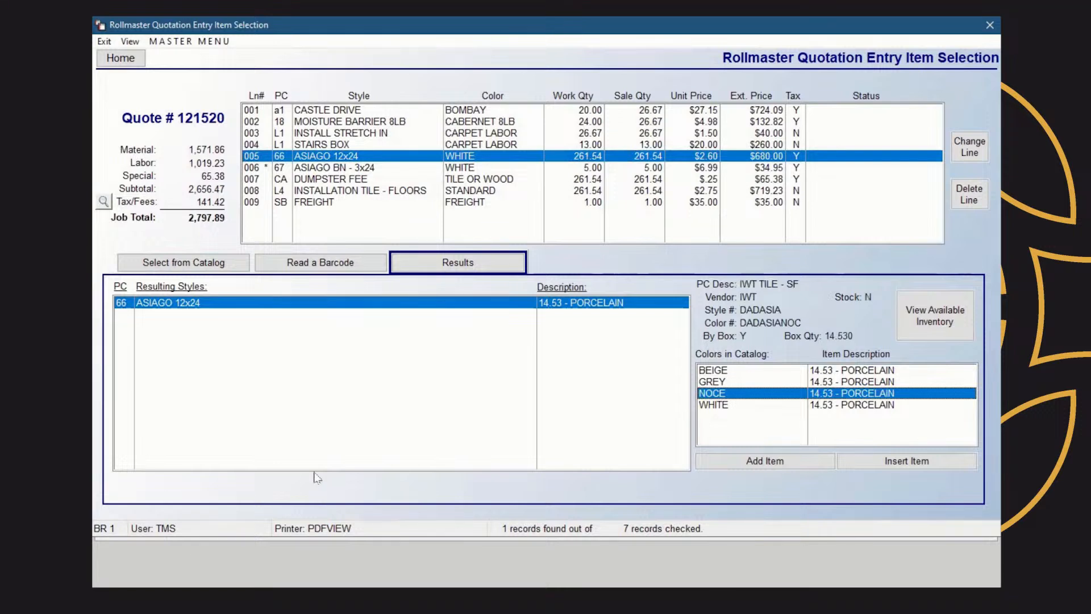
right_click(404, 152)
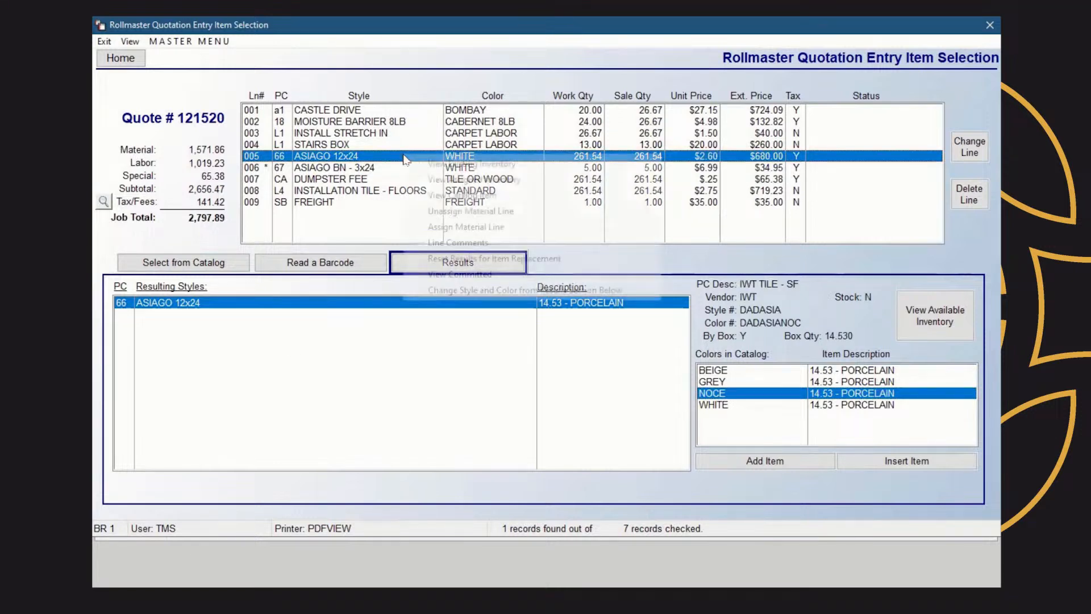
left_click(489, 291)
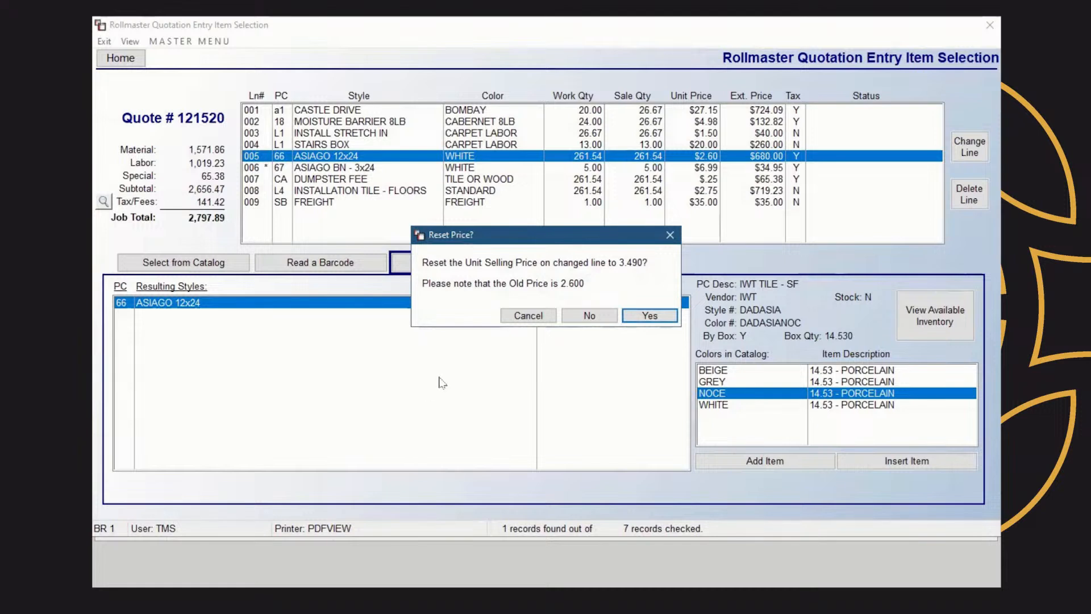
left_click(589, 315)
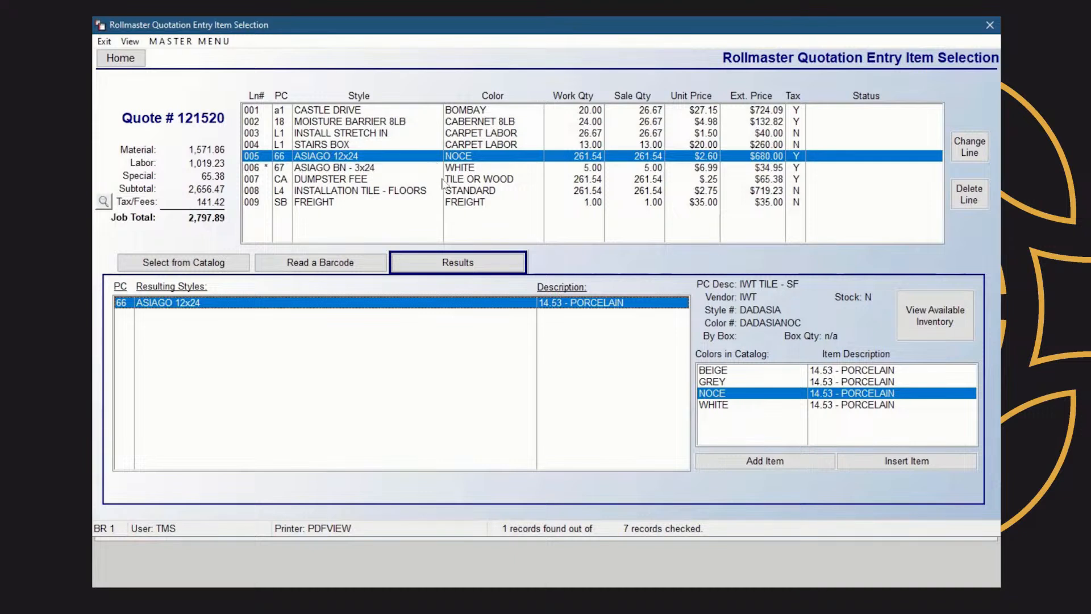
left_click(191, 268)
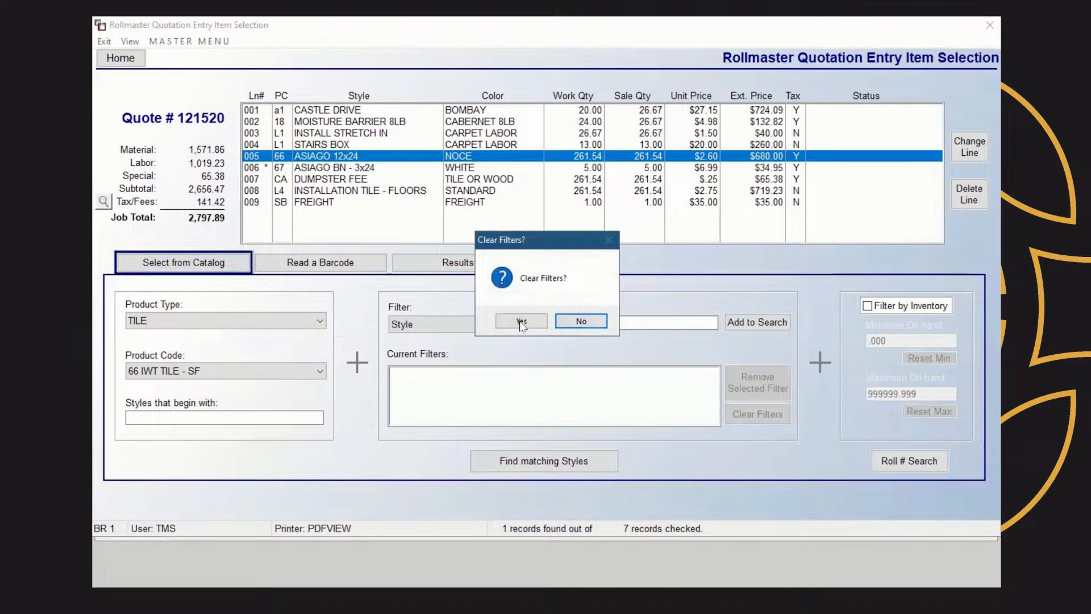
Clear filters and find LABOR products with product code L4 LABOR TILE
key("Return")
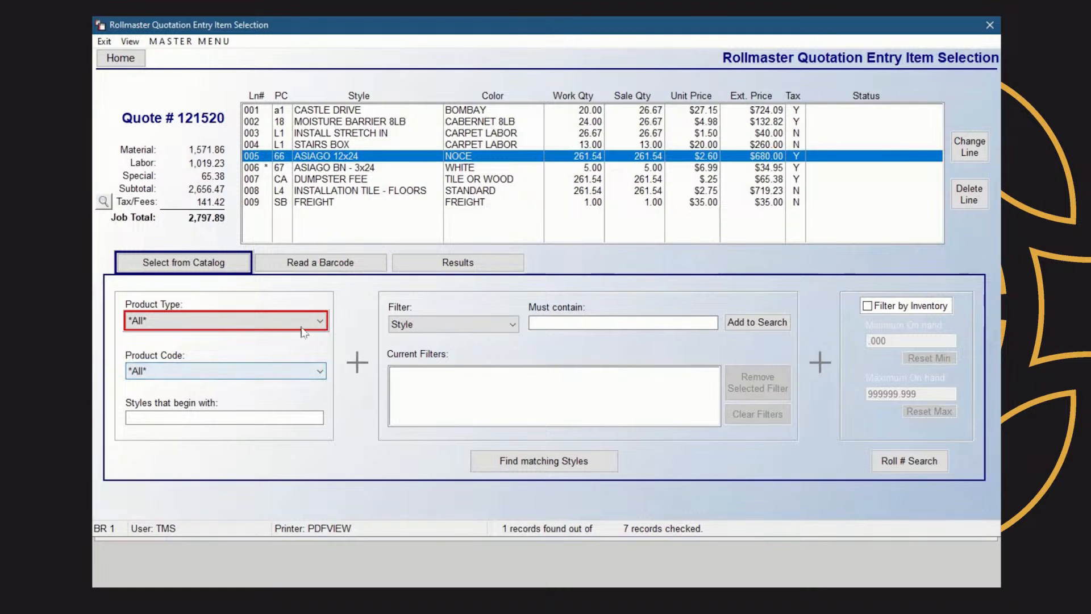
left_click(321, 320)
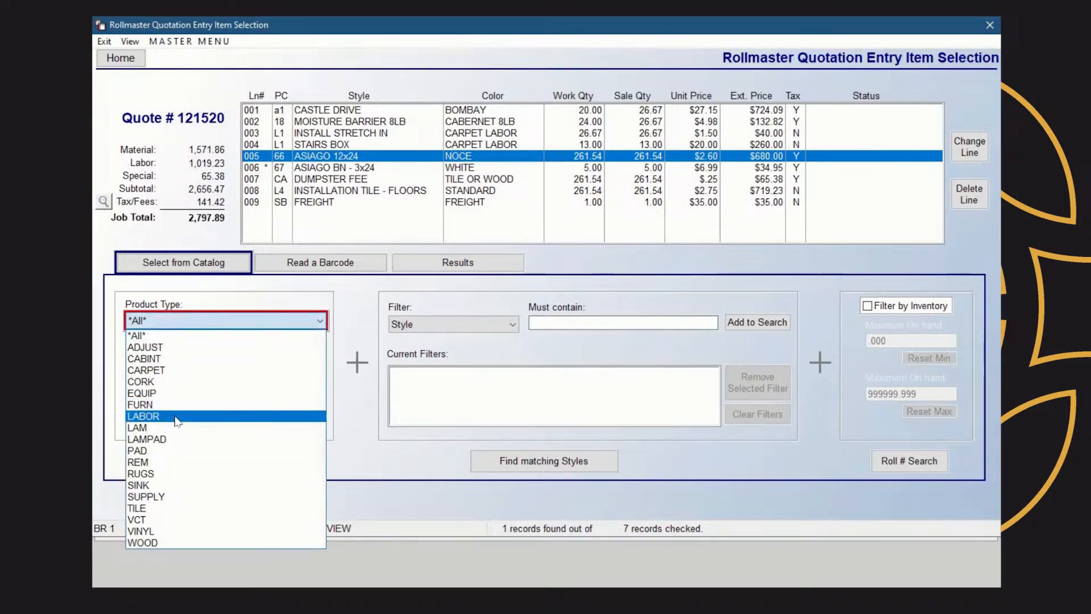
left_click(161, 416)
left_click(320, 370)
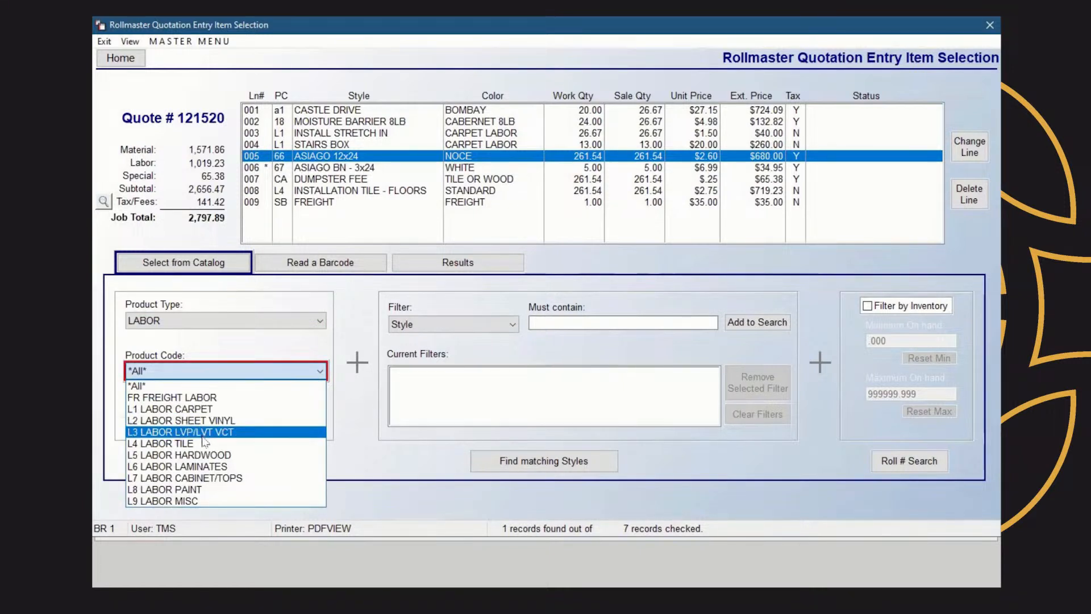
left_click(171, 444)
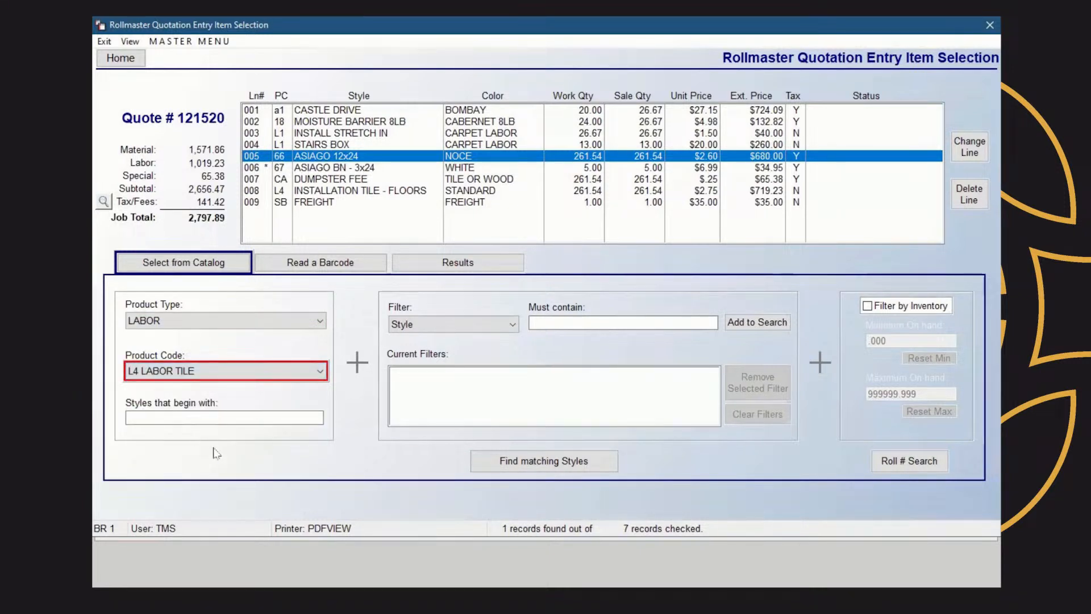
left_click(540, 462)
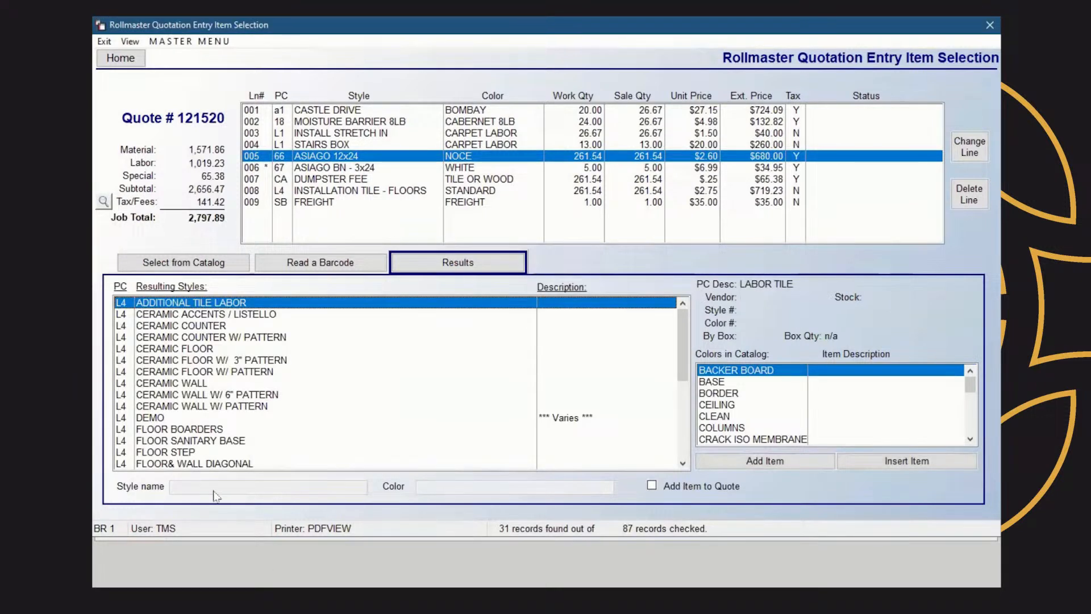
Add a custom item with style CUSTOMER TILE PATTER and color HEXAGON as a new quote line
left_click(652, 487)
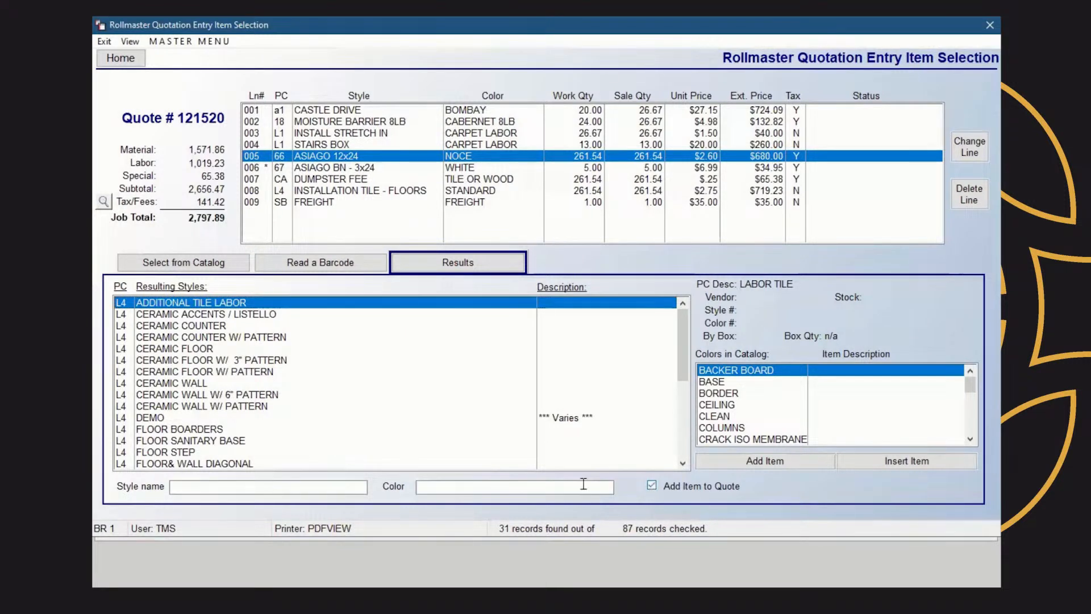
left_click(344, 486)
type("CUSTOME")
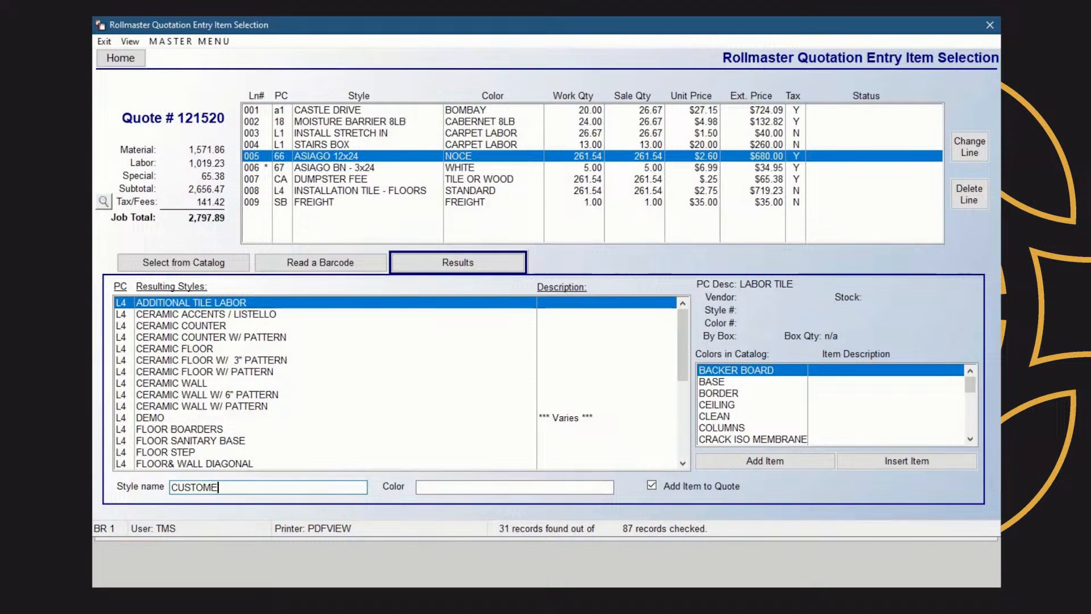
type("R TILE PATTER")
key("Tab")
type("HEXAGON")
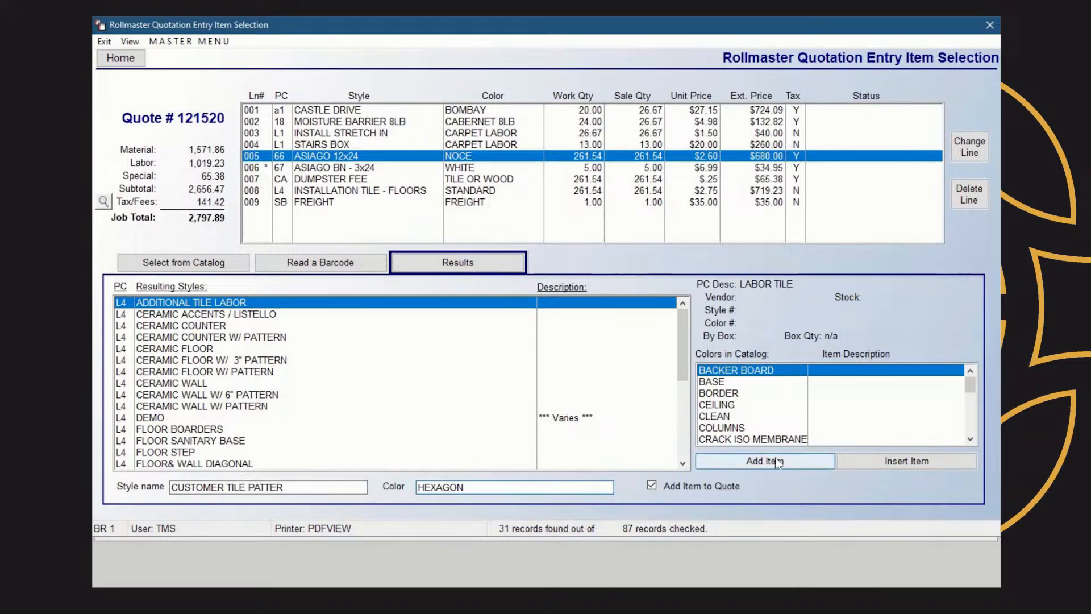
key("Return")
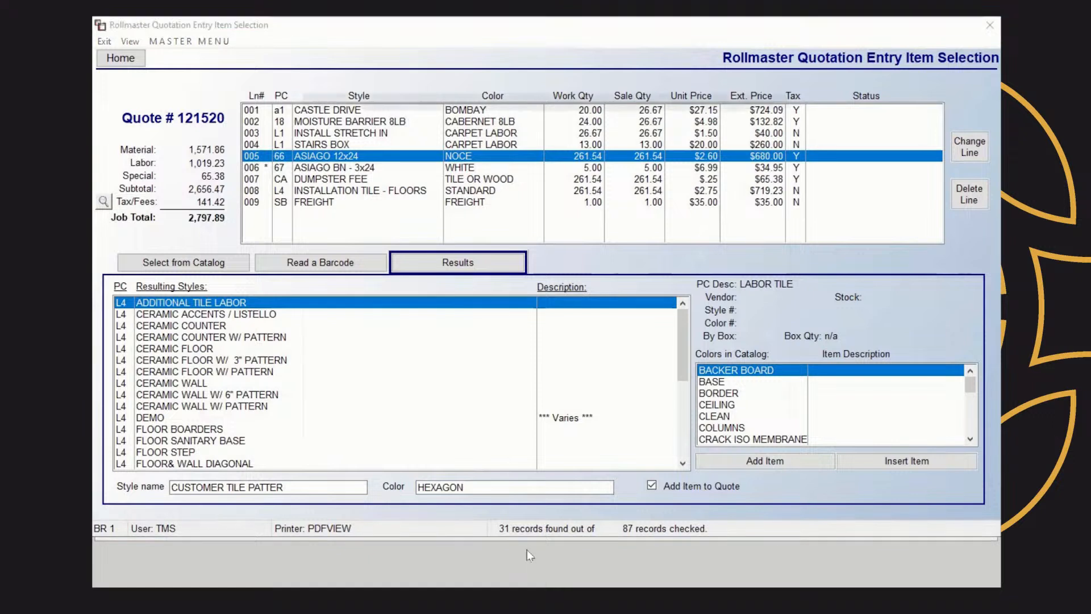
Set work and sale quantities to 1, unit price 500.00 and unit cost 300.00, then save the line
type("1")
key("Return")
type("1")
key("Return")
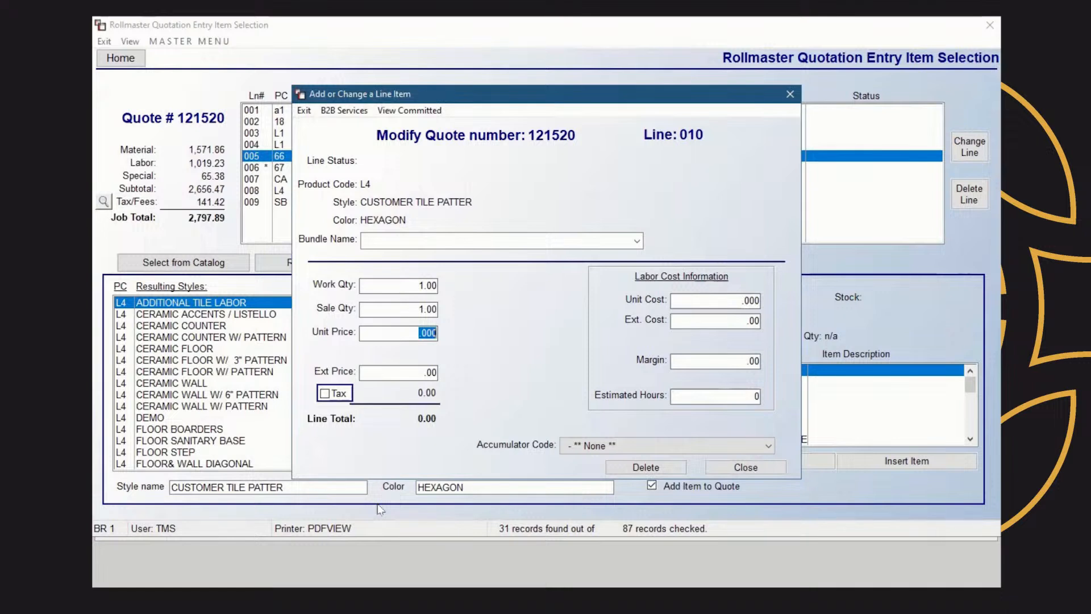
type("500.00")
left_click(736, 297)
type("300.00")
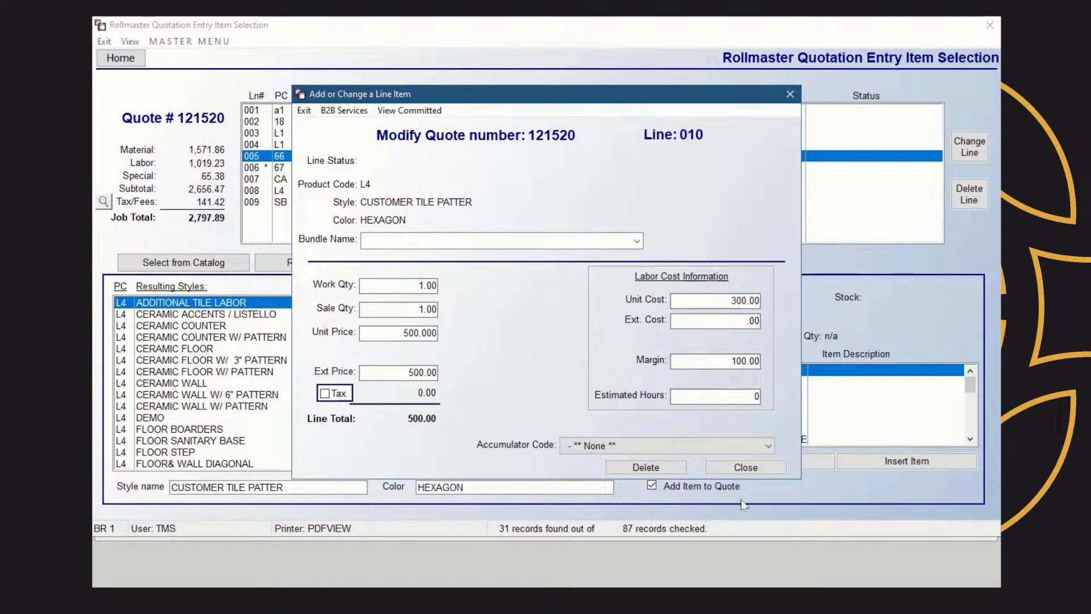
left_click(732, 471)
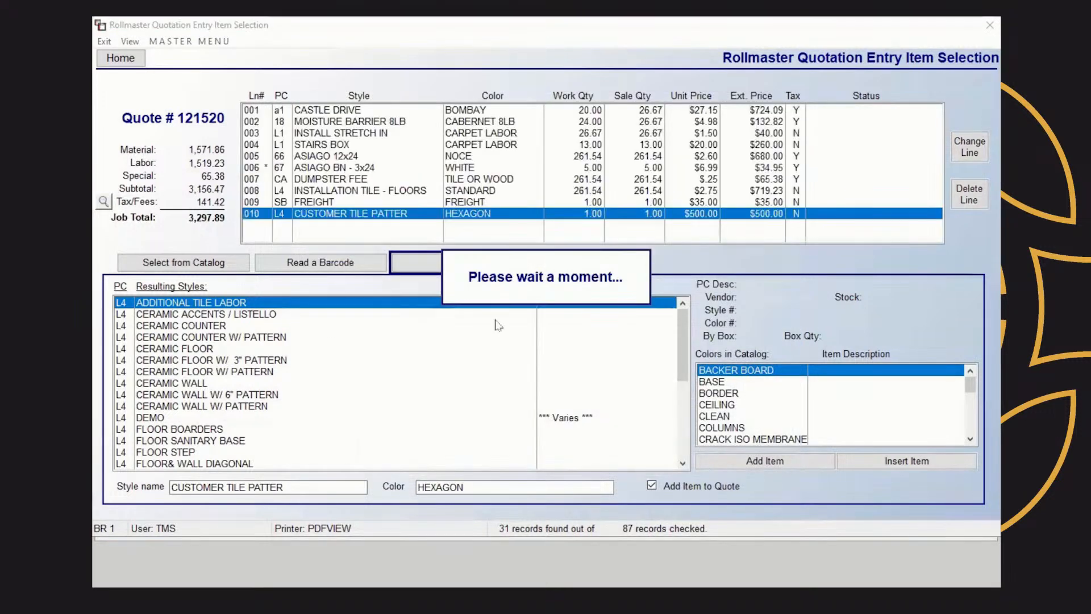